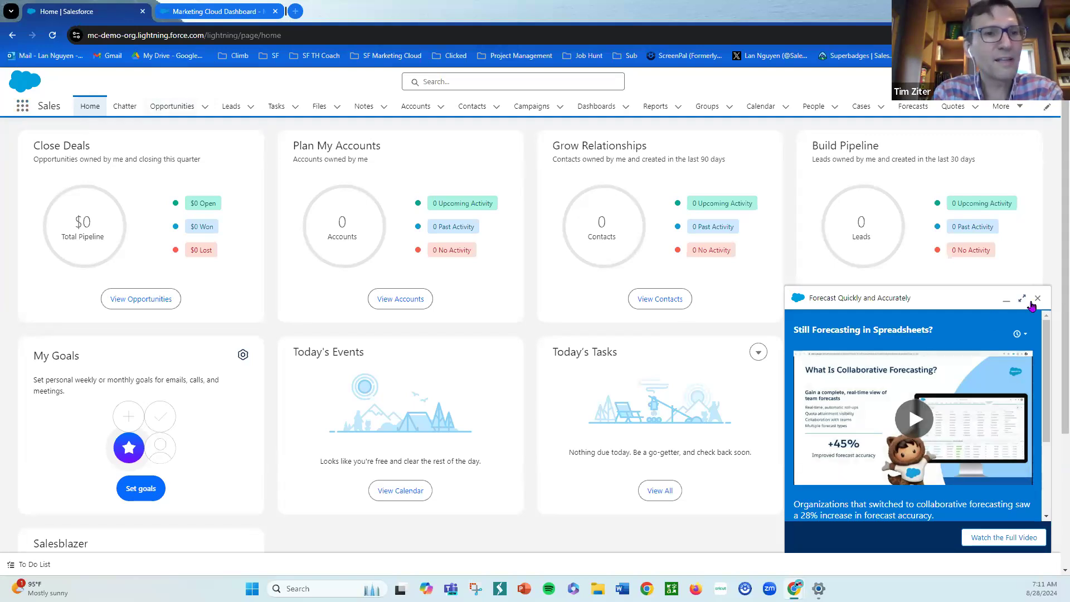
# - Close the forecasting promo panel and open the Marketing CRM Classic app from the App Launcher
pyautogui.click(1037, 299)
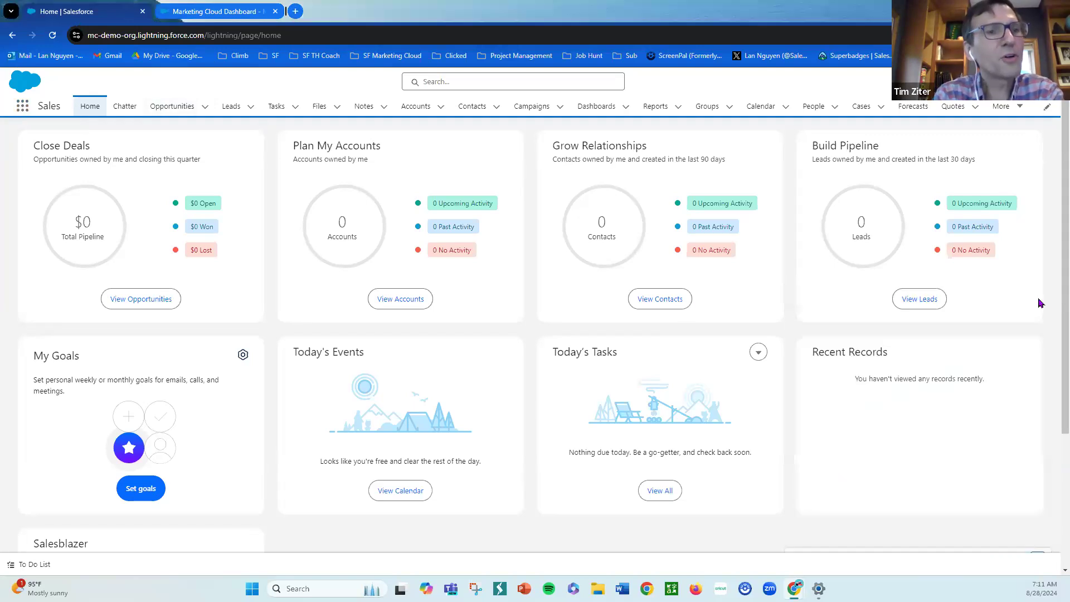
pyautogui.click(27, 110)
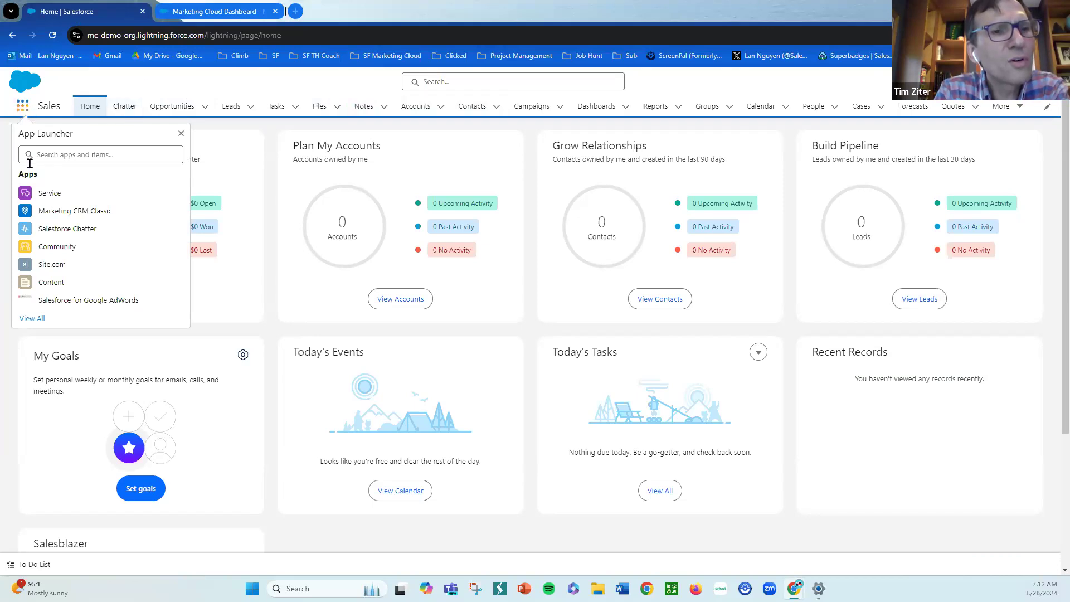
pyautogui.click(62, 212)
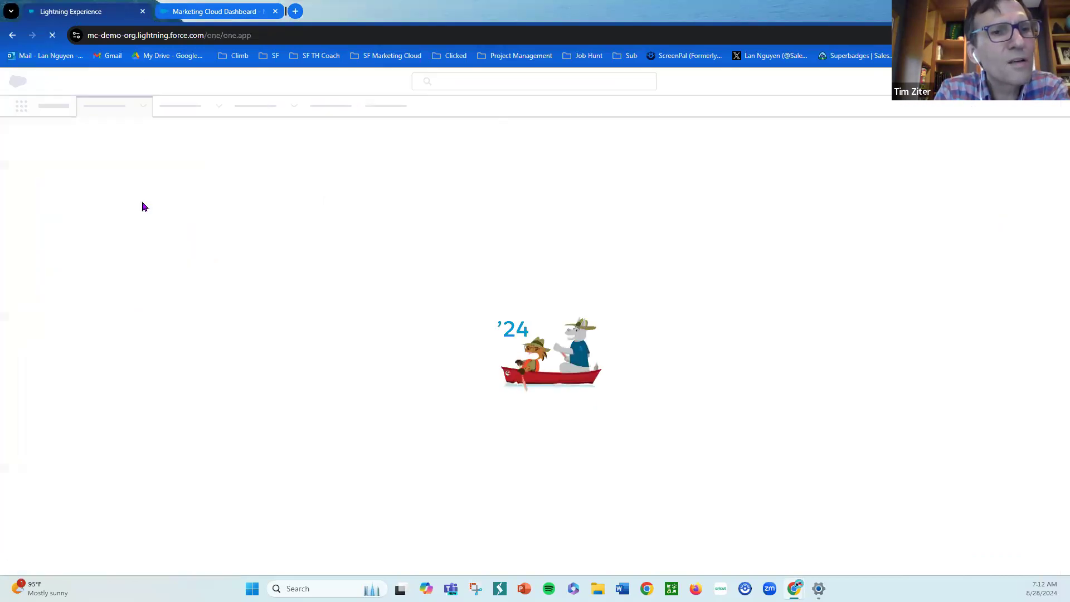
# - Switch to the Marketing Cloud Dashboard tab and open Journey Builder
pyautogui.click(243, 13)
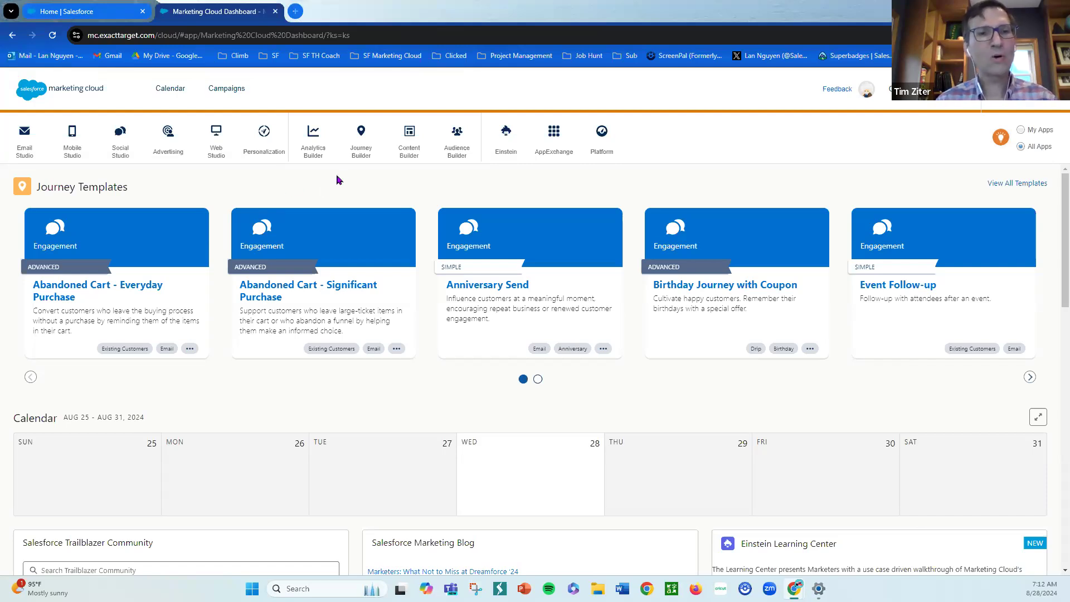
pyautogui.moveTo(151, 138)
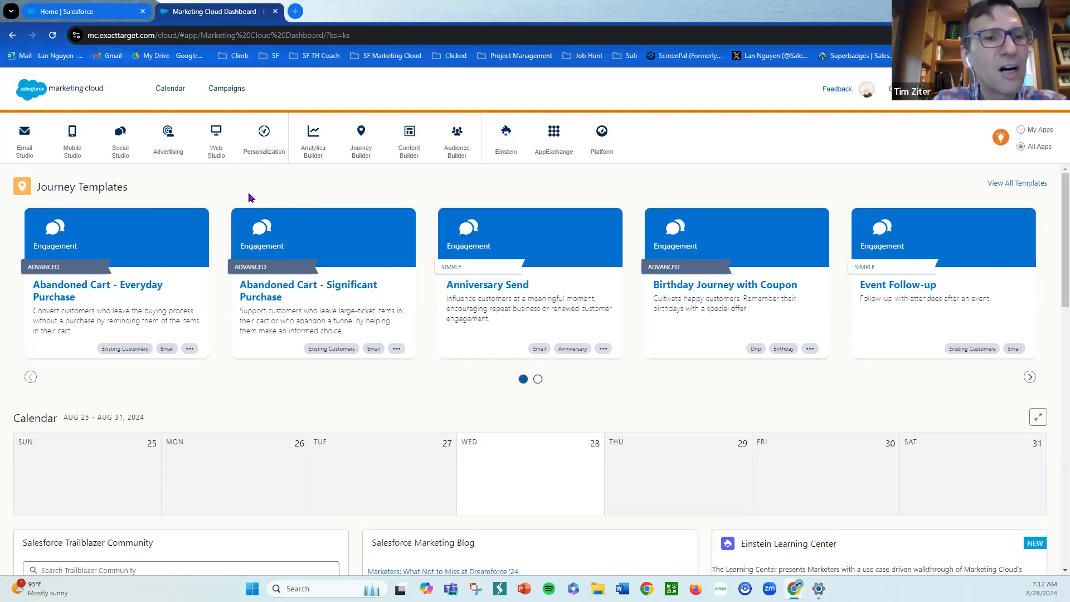
pyautogui.moveTo(355, 149)
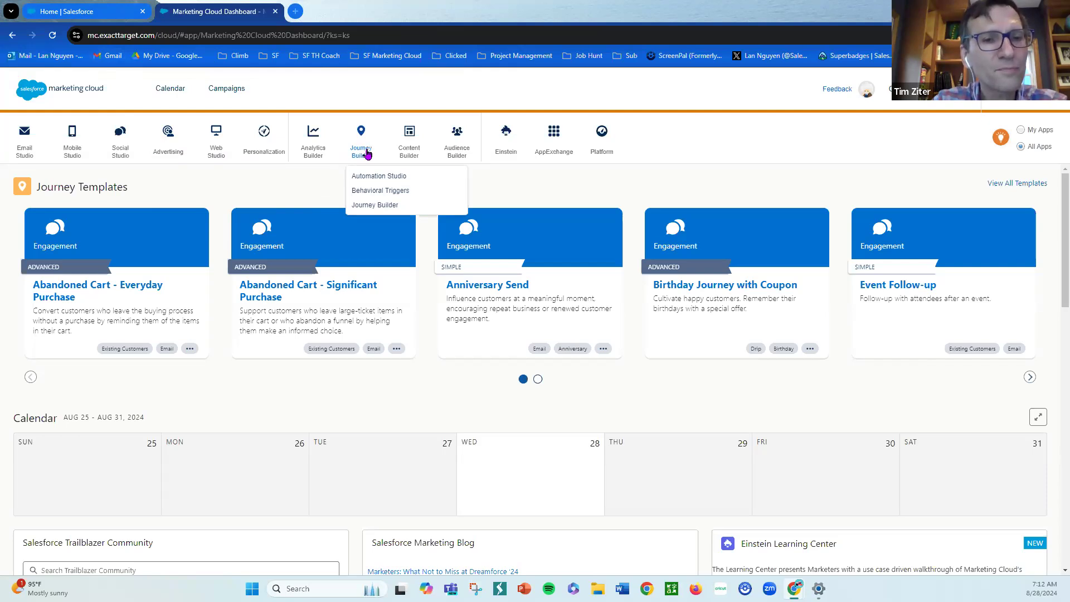
pyautogui.click(375, 206)
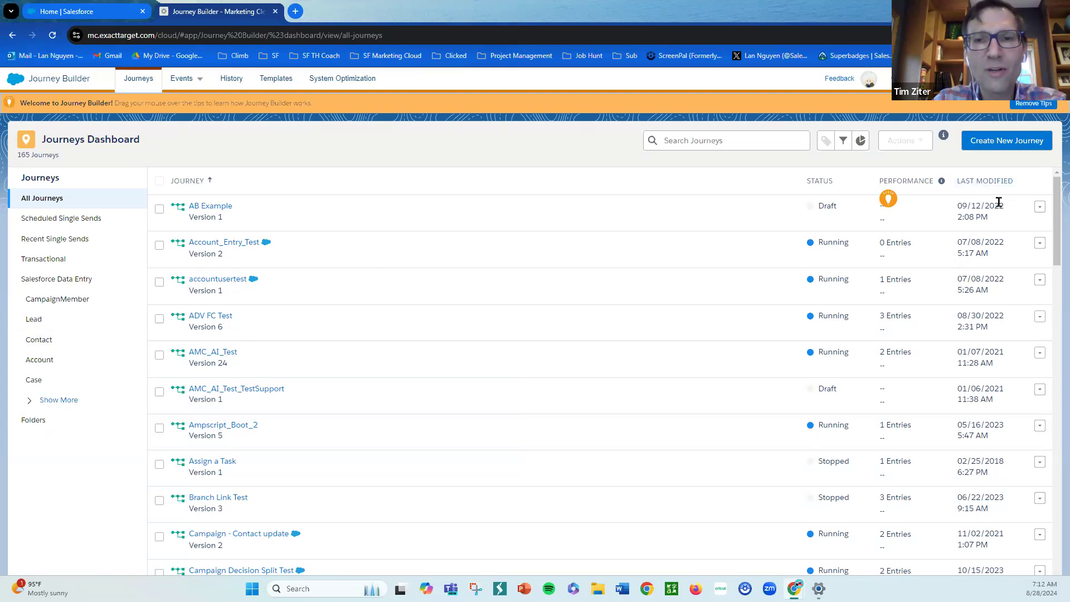
# - Sort journeys by Last Modified, newest first, and open the Test-lead-nurture journey
pyautogui.click(1001, 182)
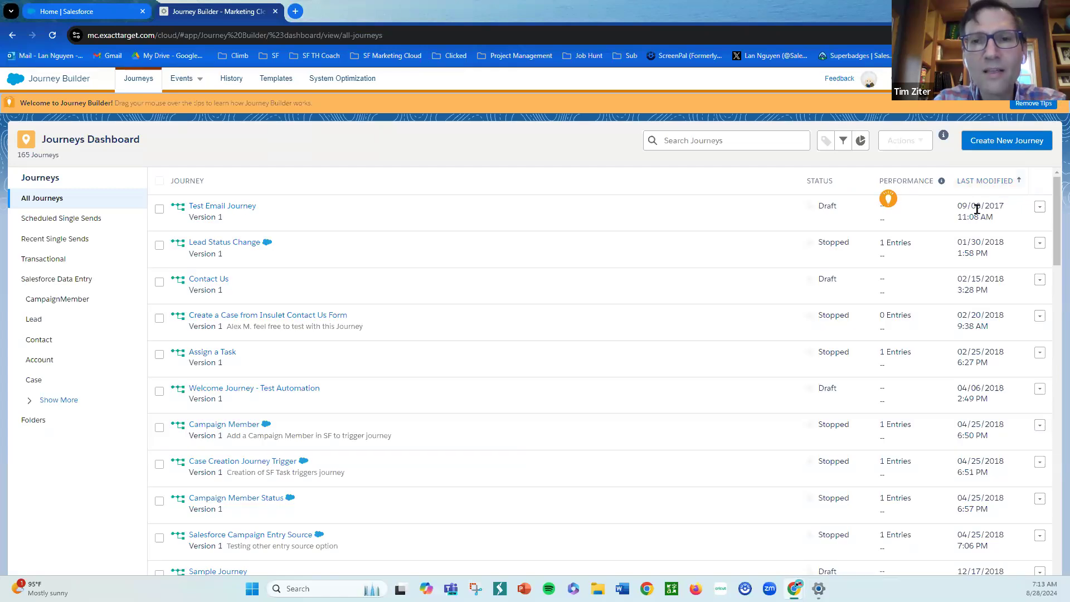
pyautogui.click(990, 183)
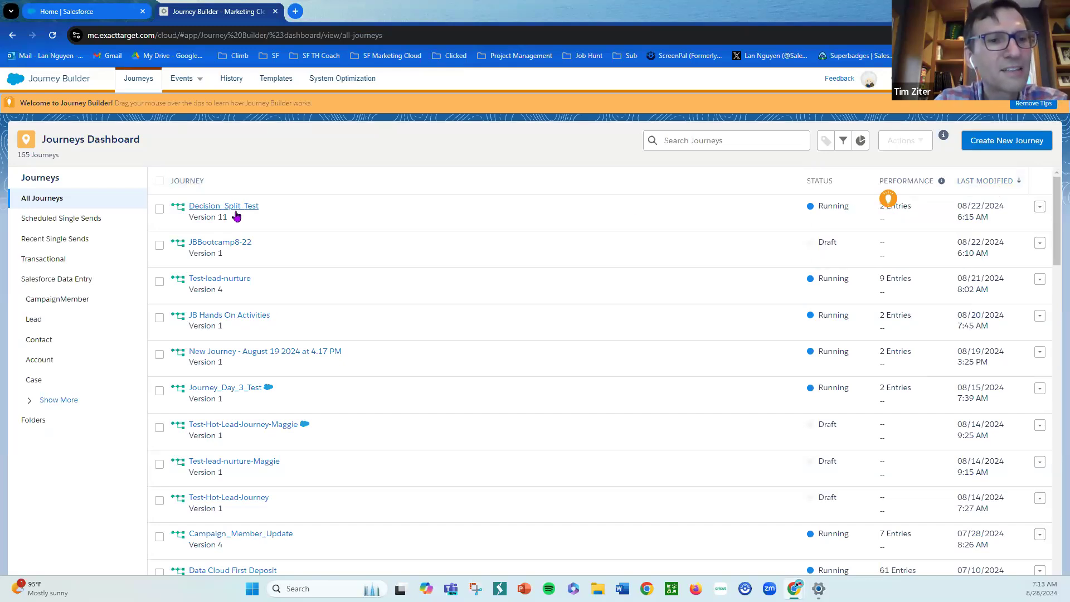
pyautogui.click(226, 287)
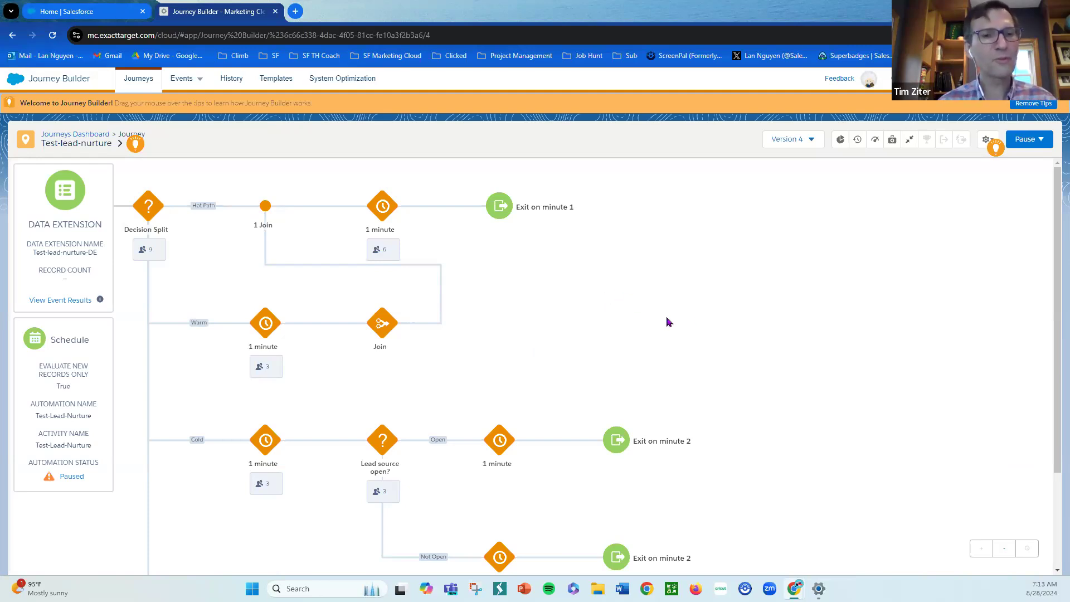
# - Duplicate the journey's browser tab and remove the Journey Builder tips banner
pyautogui.scroll(-1, 986, 348)
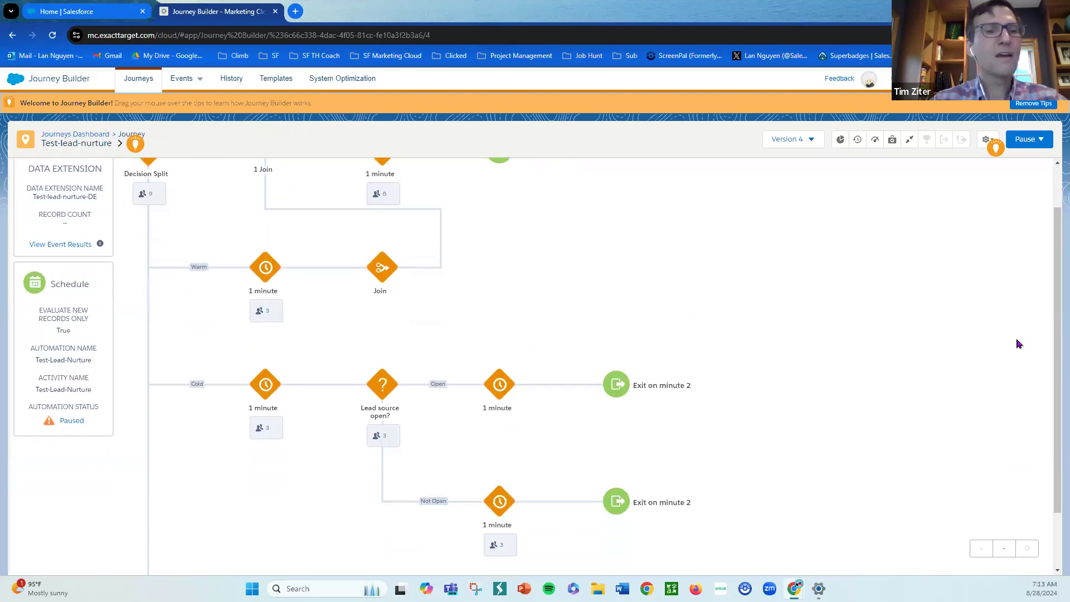
pyautogui.moveTo(1067, 334); pyautogui.dragTo(1067, 319)
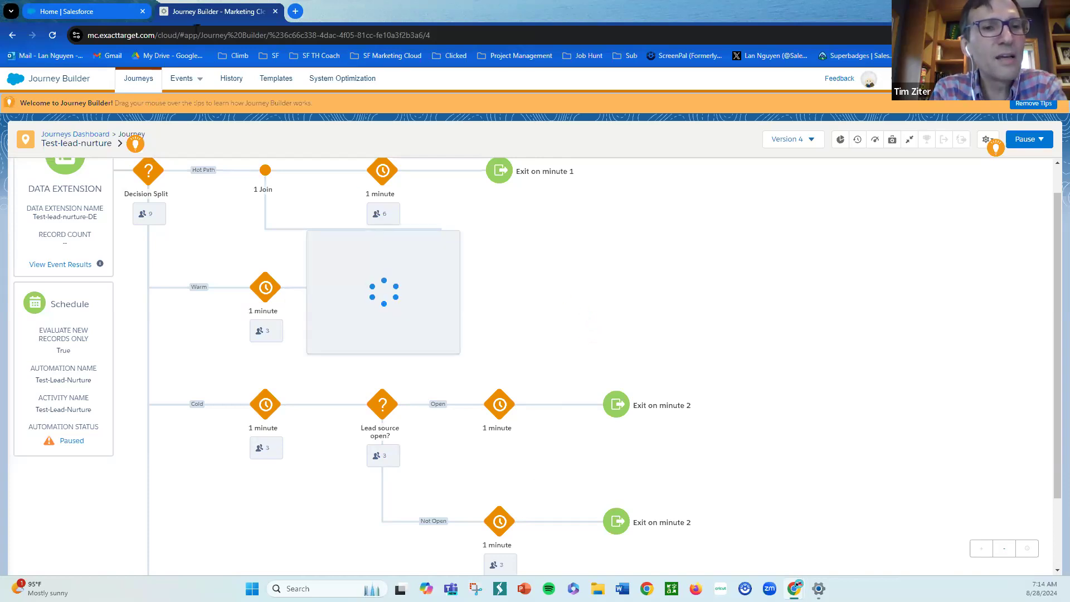
pyautogui.rightClick(207, 12)
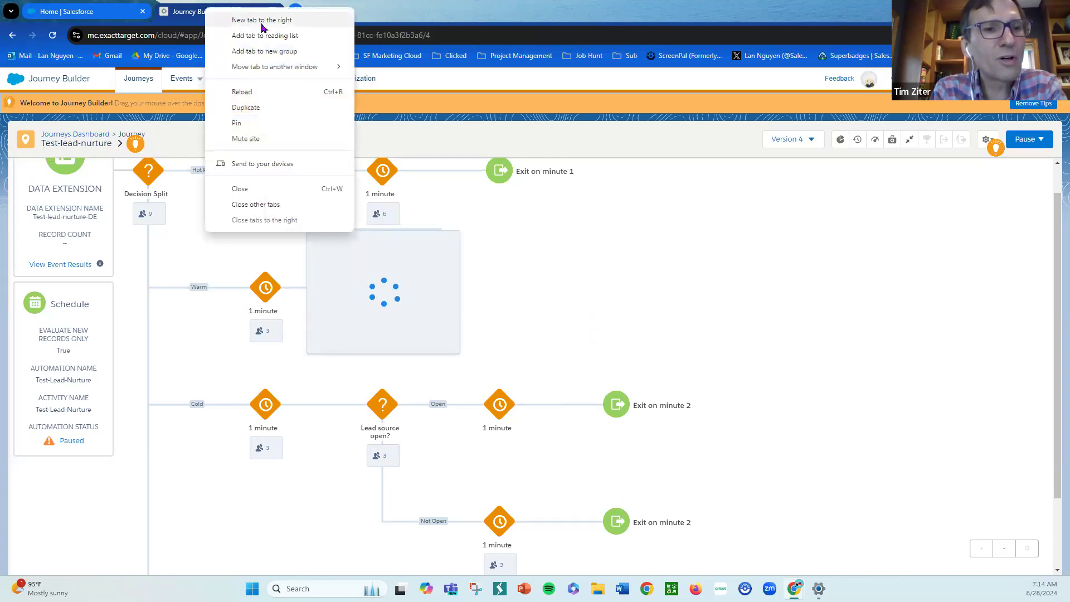
pyautogui.click(247, 108)
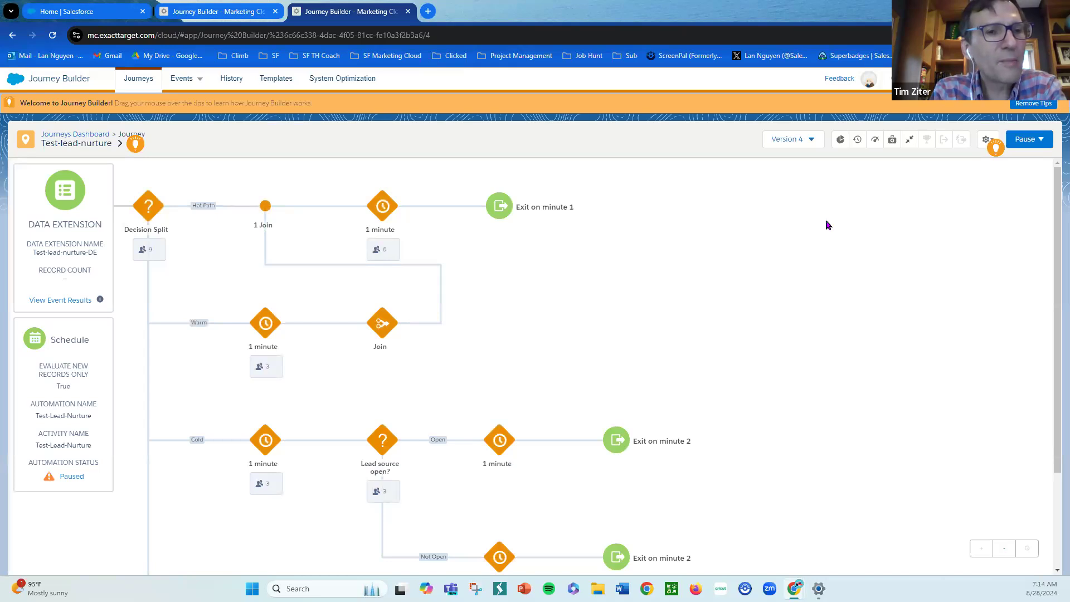
pyautogui.click(1026, 110)
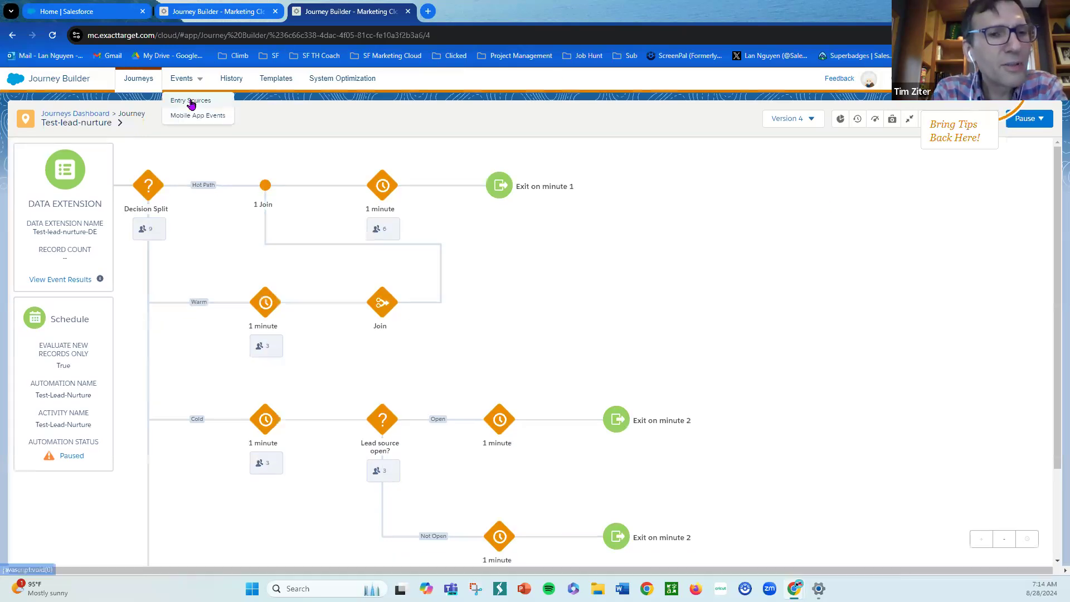
# - Open Automation Studio and browse to the Hands On > JourneyBuilderBootcamp automation folder
pyautogui.moveTo(21, 79)
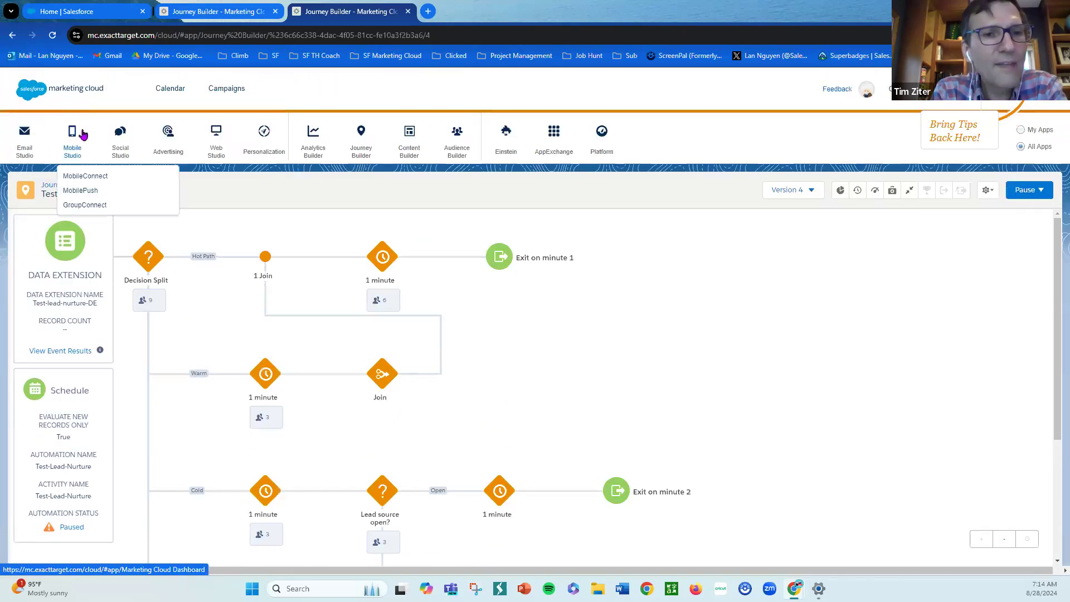
pyautogui.moveTo(132, 134)
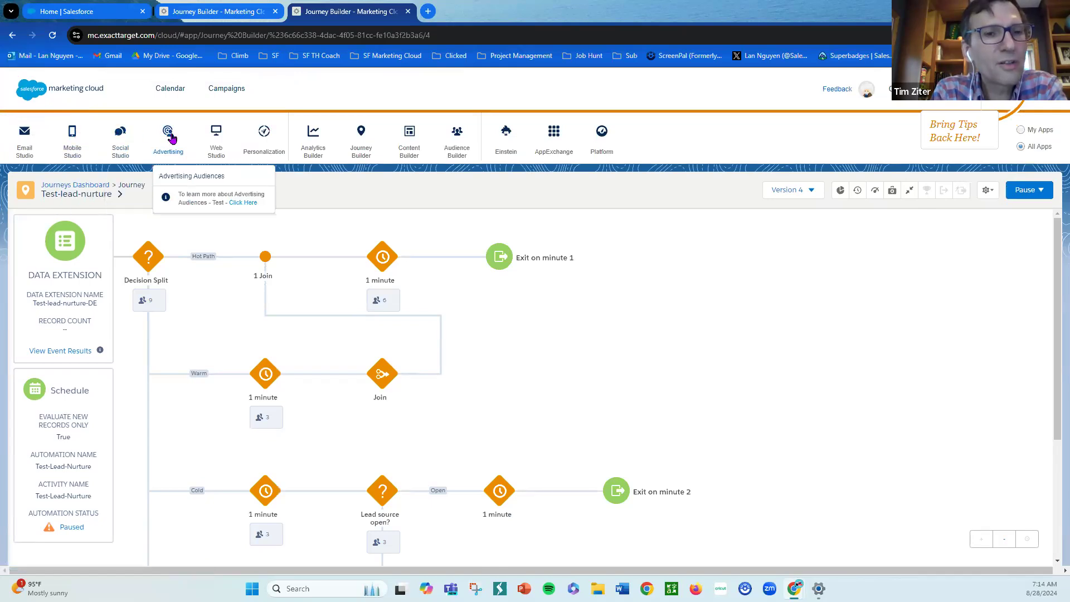
pyautogui.moveTo(359, 139)
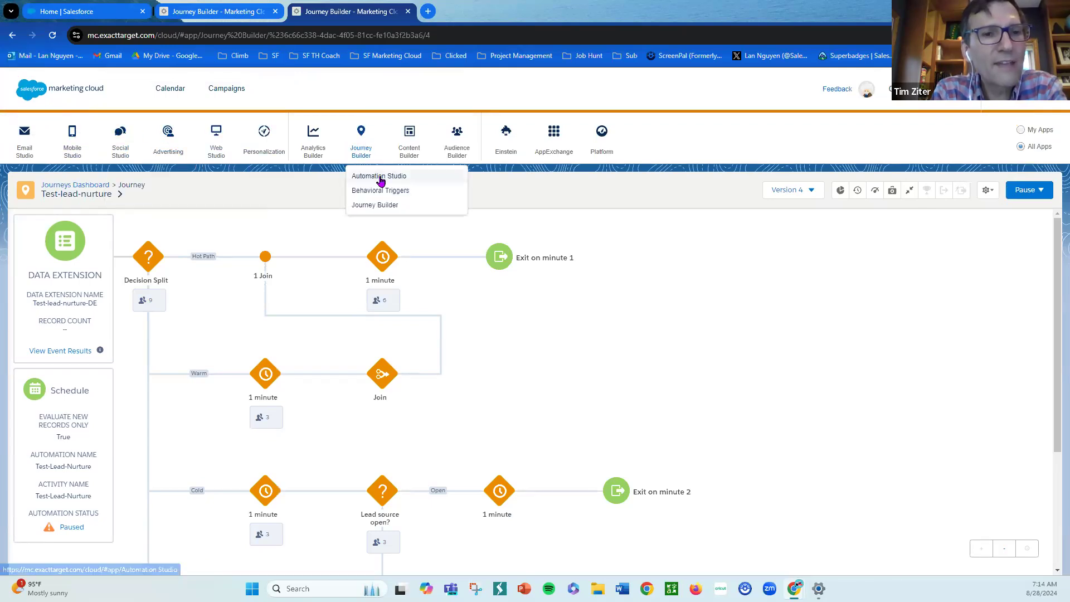
pyautogui.click(444, 179)
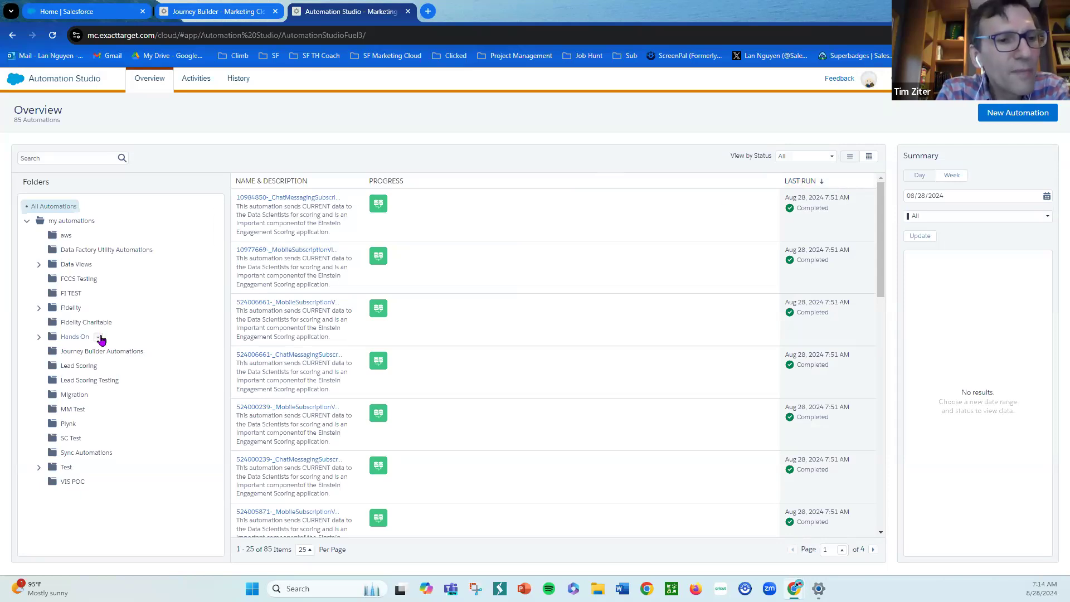
pyautogui.click(99, 338)
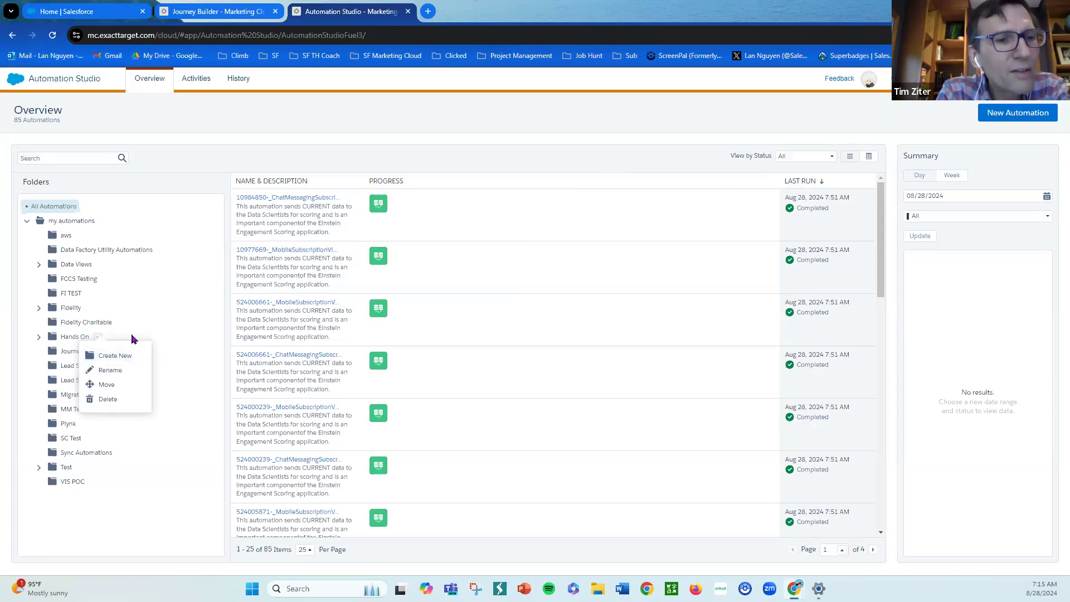
pyautogui.click(37, 339)
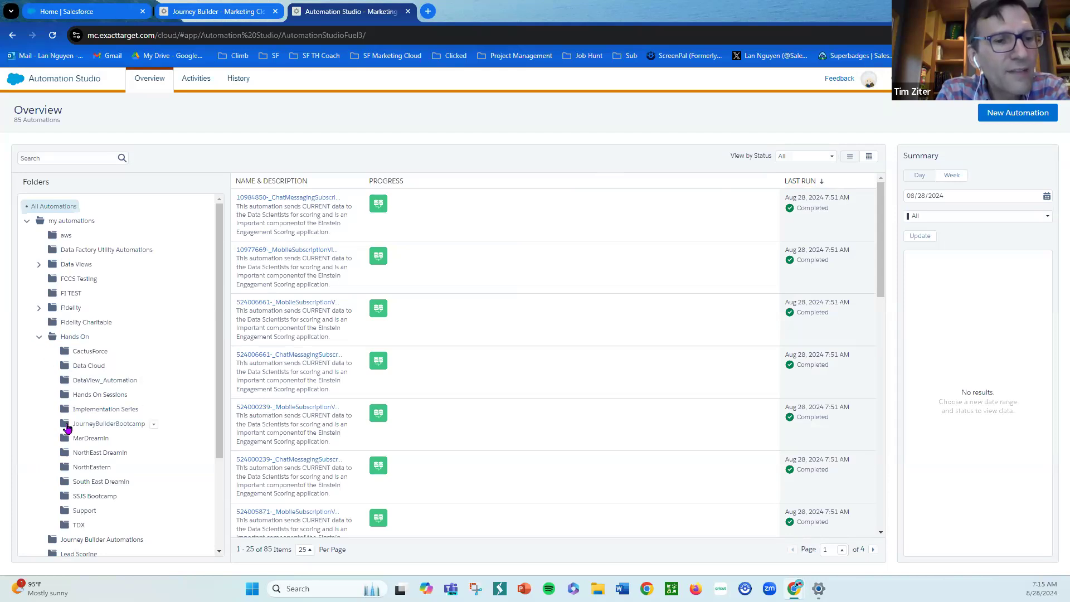
pyautogui.click(84, 425)
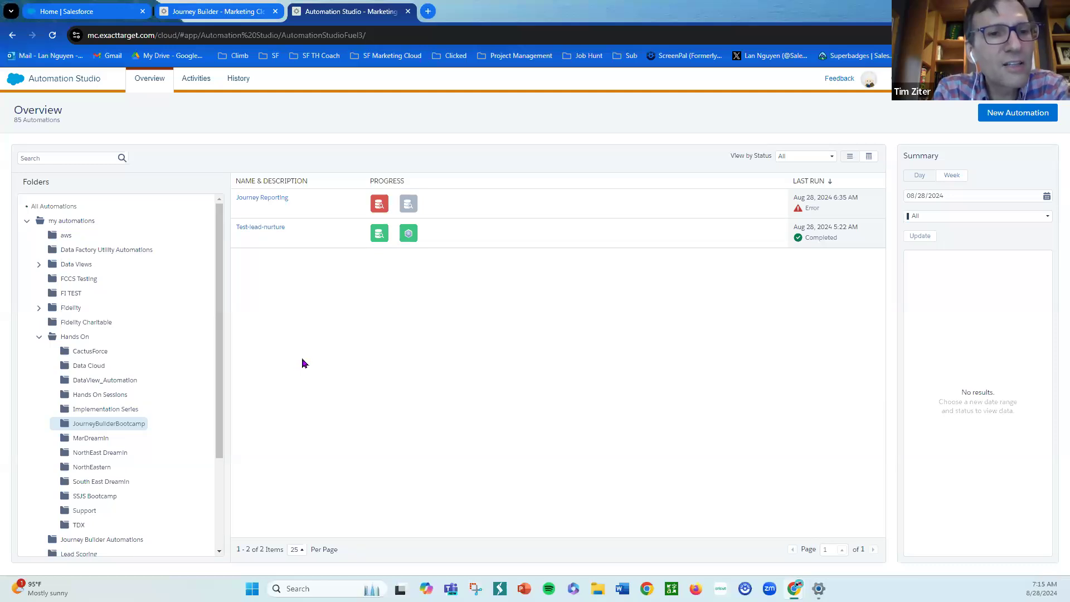
# - Open the Test-lead-nurture automation and view its workflow
pyautogui.moveTo(266, 231)
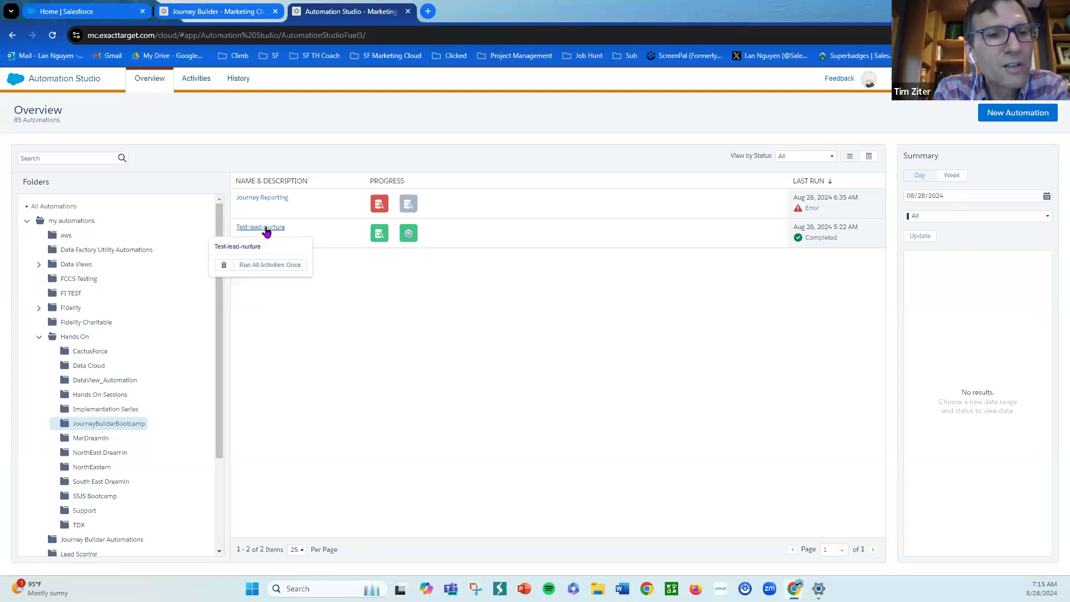
pyautogui.click(262, 227)
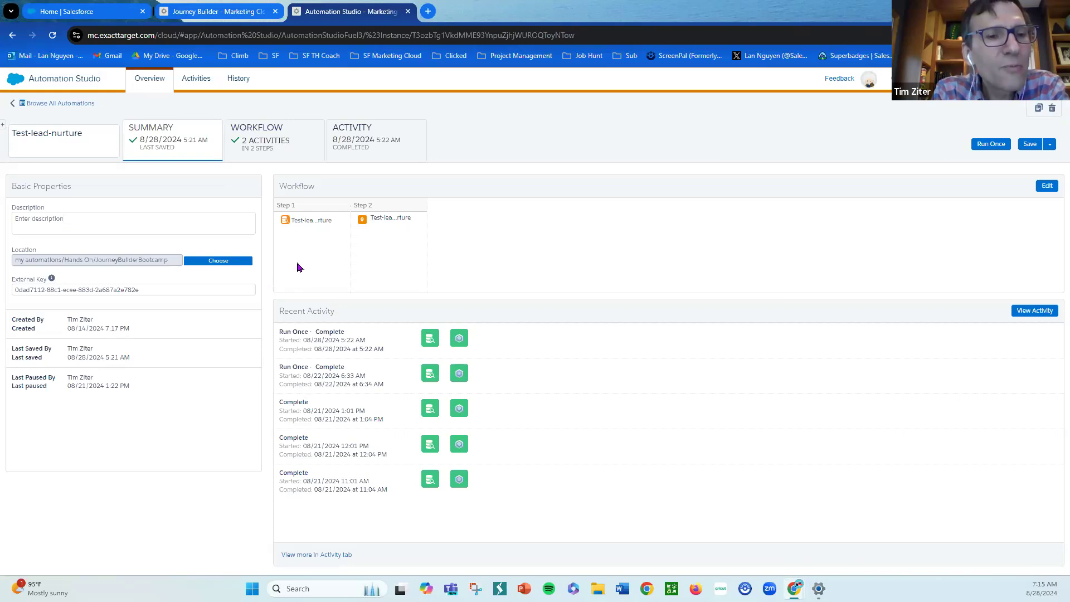
pyautogui.click(306, 147)
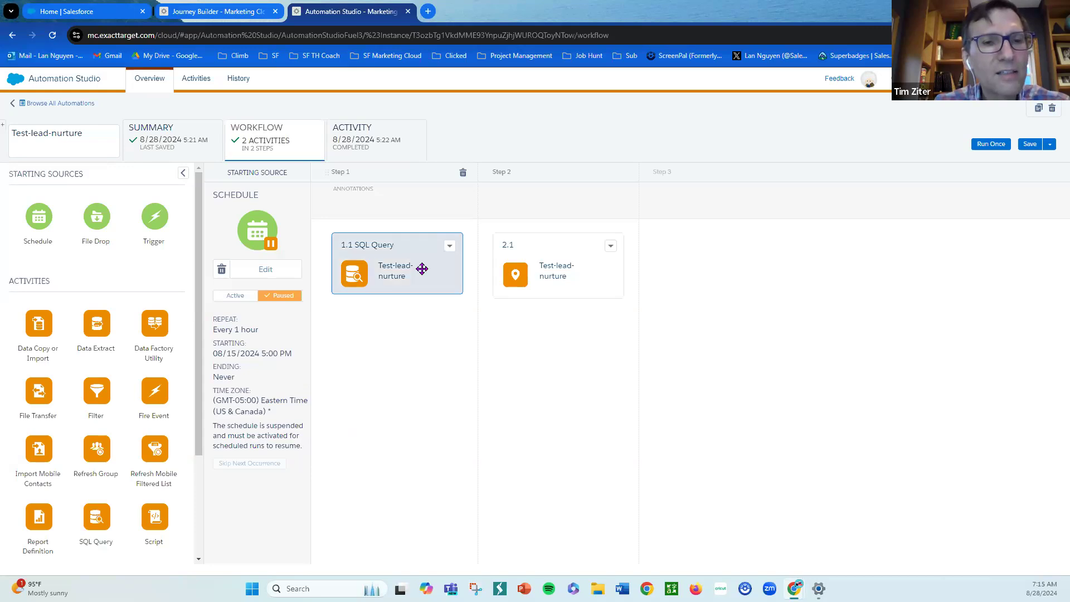
# - Open the SQL Query activity for viewing and select its full query text
pyautogui.click(450, 248)
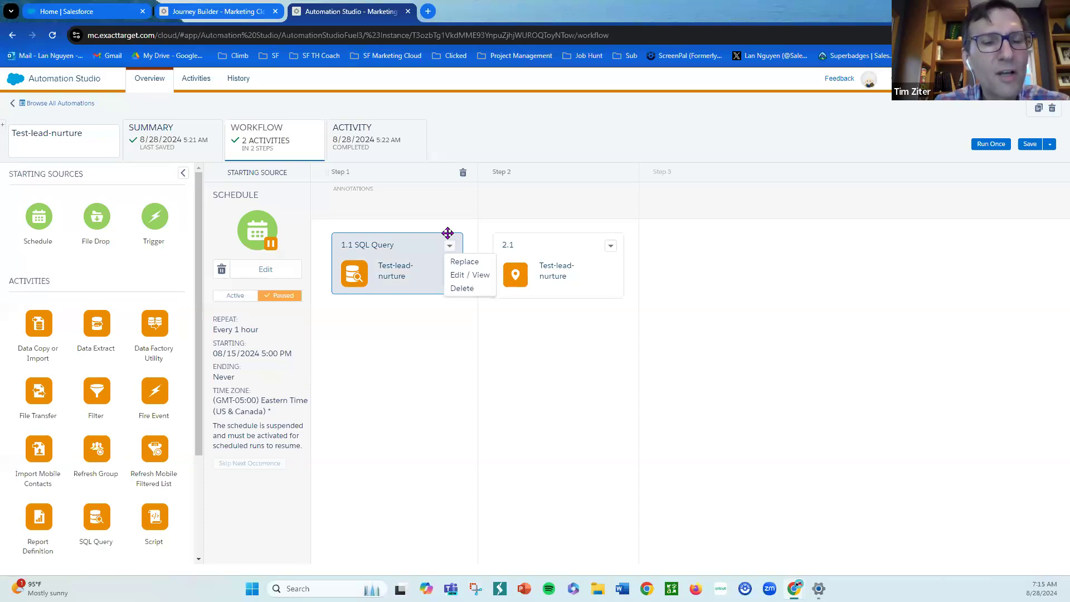
pyautogui.click(457, 276)
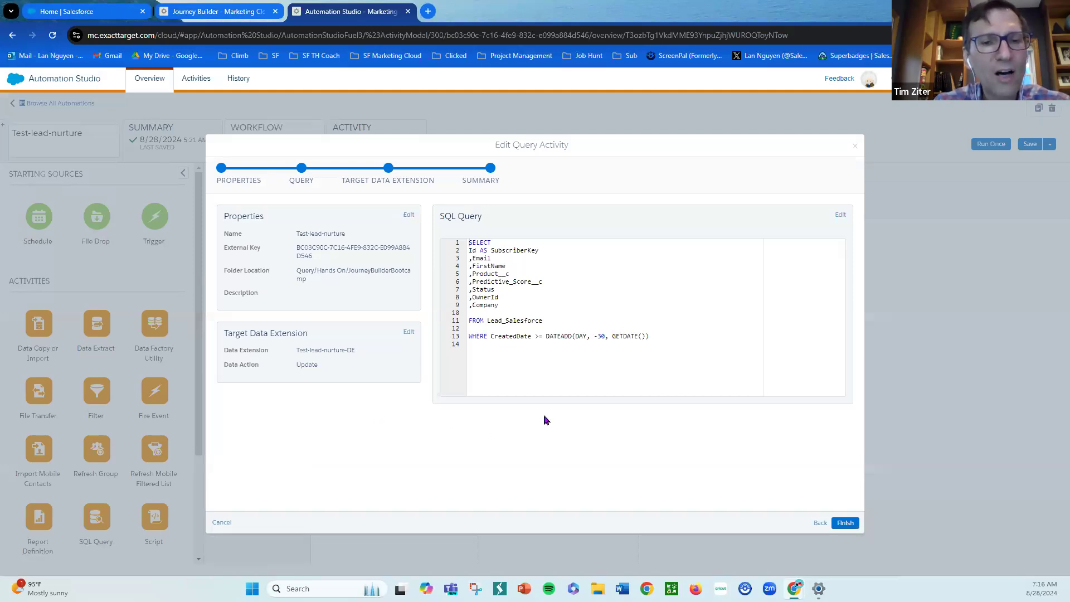
pyautogui.click(668, 342)
pyautogui.moveTo(667, 342); pyautogui.dragTo(464, 238)
pyautogui.hotkey('ctrl', 'c')
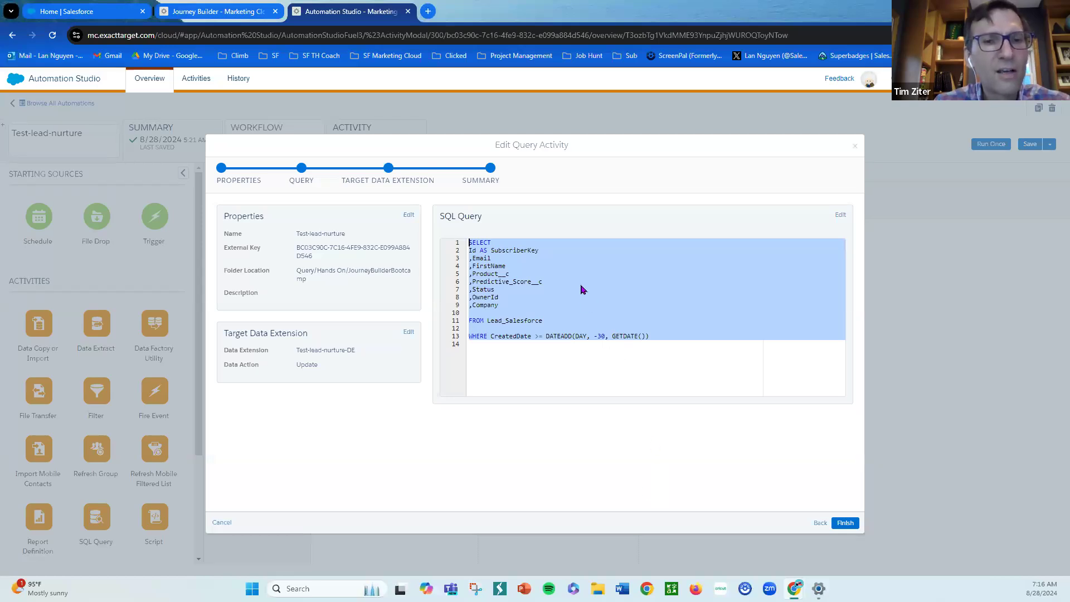
# - Duplicate the Automation Studio tab and open Query Studio from AppExchange
pyautogui.rightClick(358, 11)
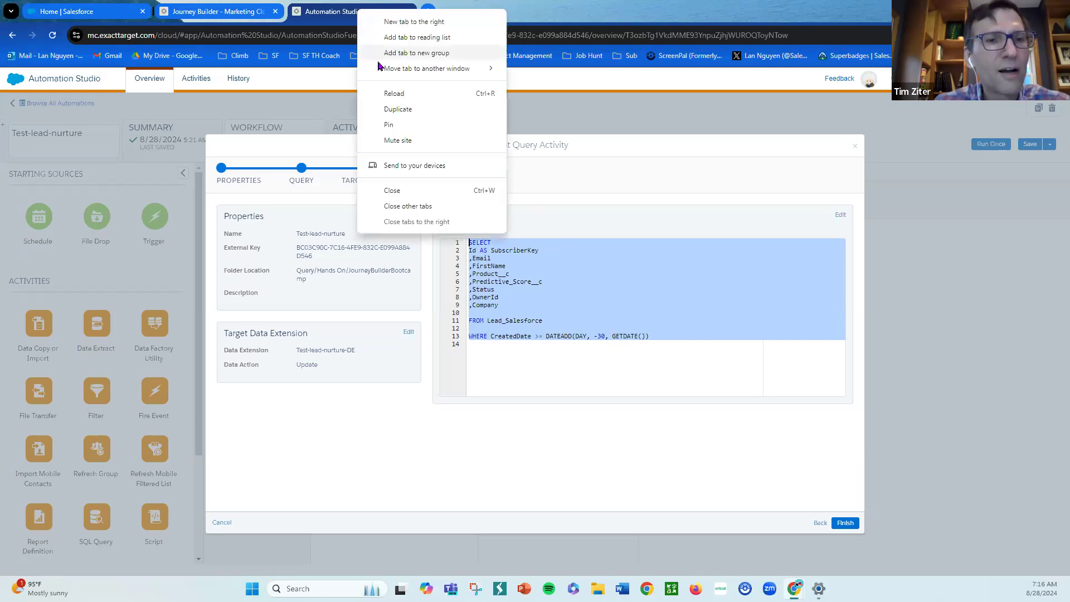
pyautogui.click(406, 110)
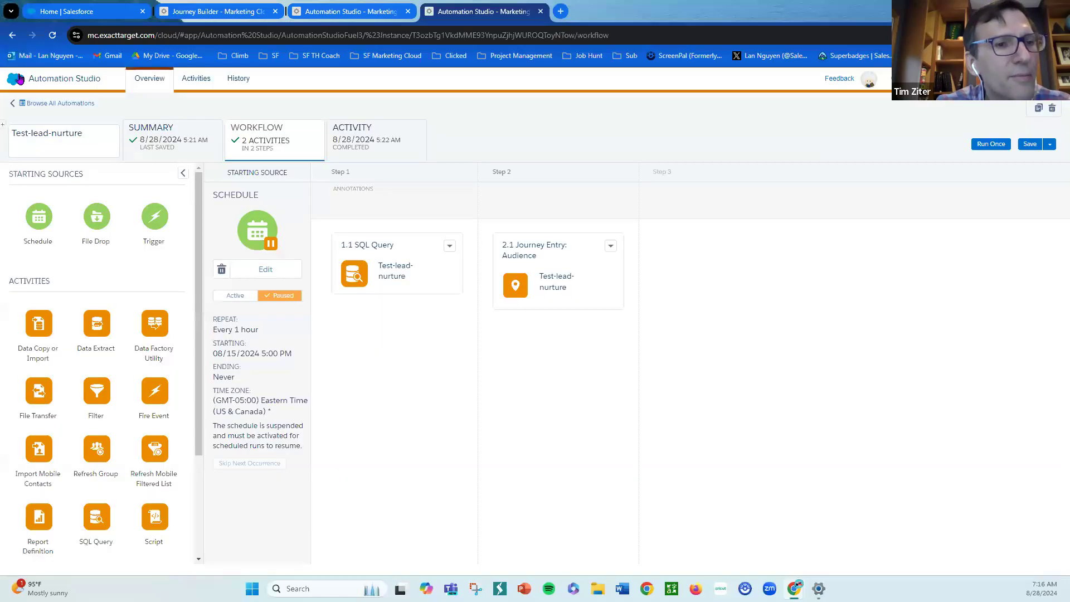
pyautogui.moveTo(31, 87)
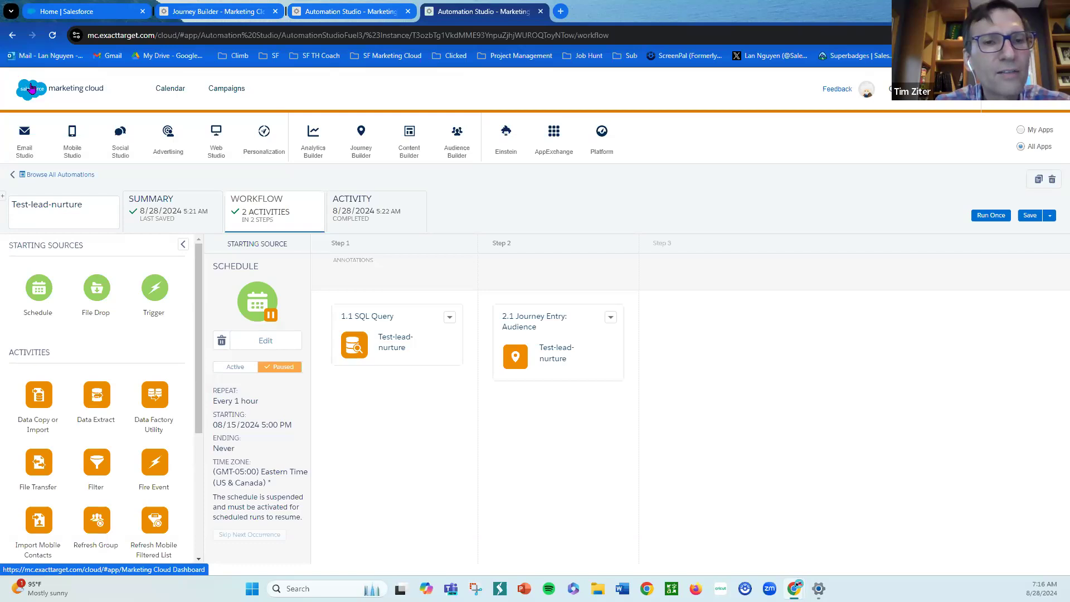
pyautogui.moveTo(552, 140)
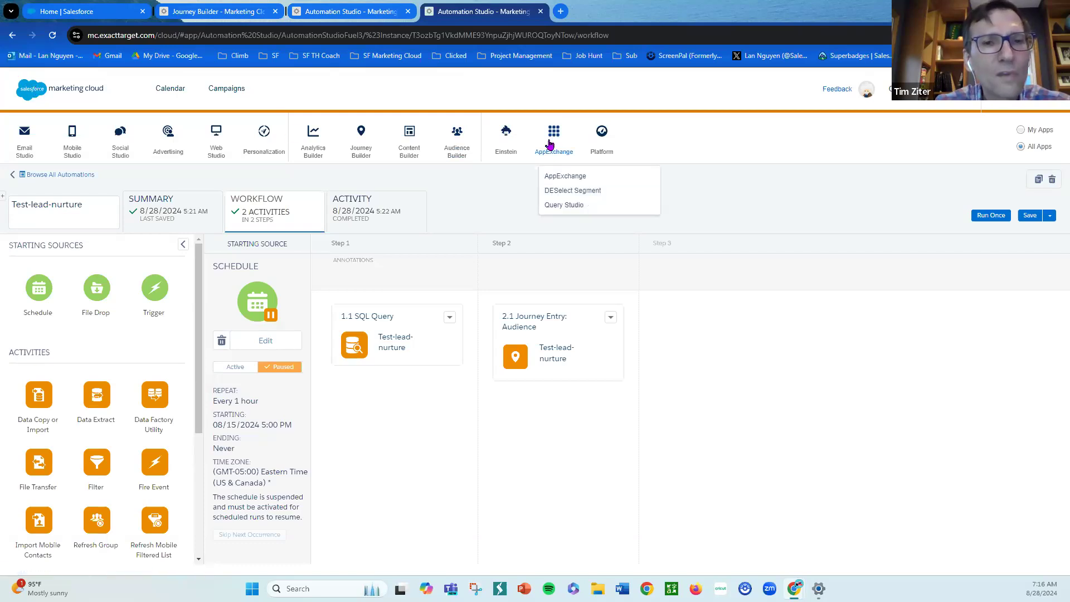
pyautogui.click(570, 205)
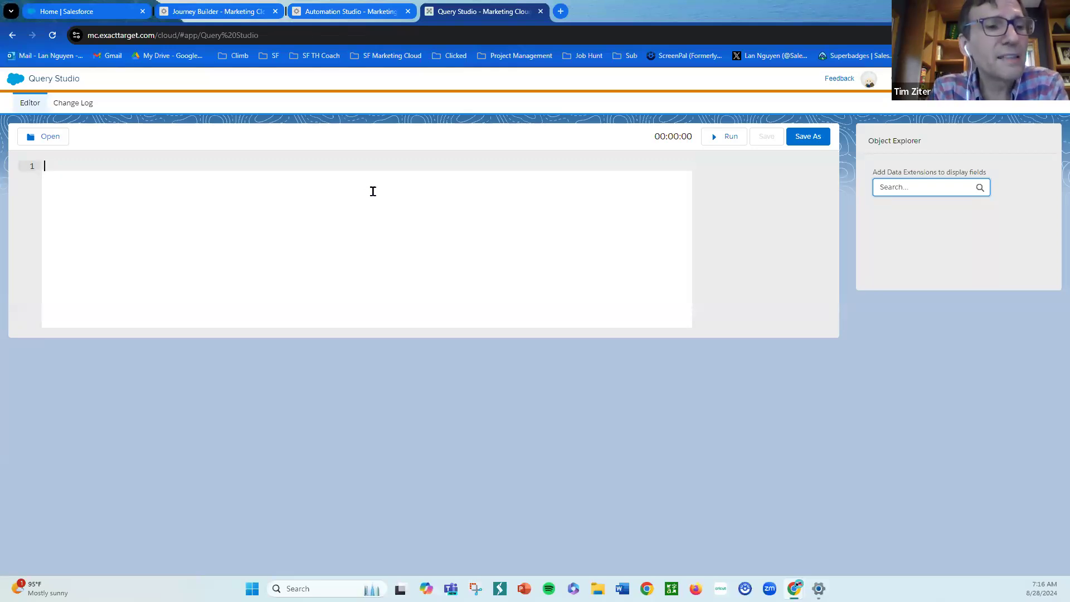
# - Paste the copied lead query into the Query Studio editor and run it
pyautogui.hotkey('ctrl', 'v')
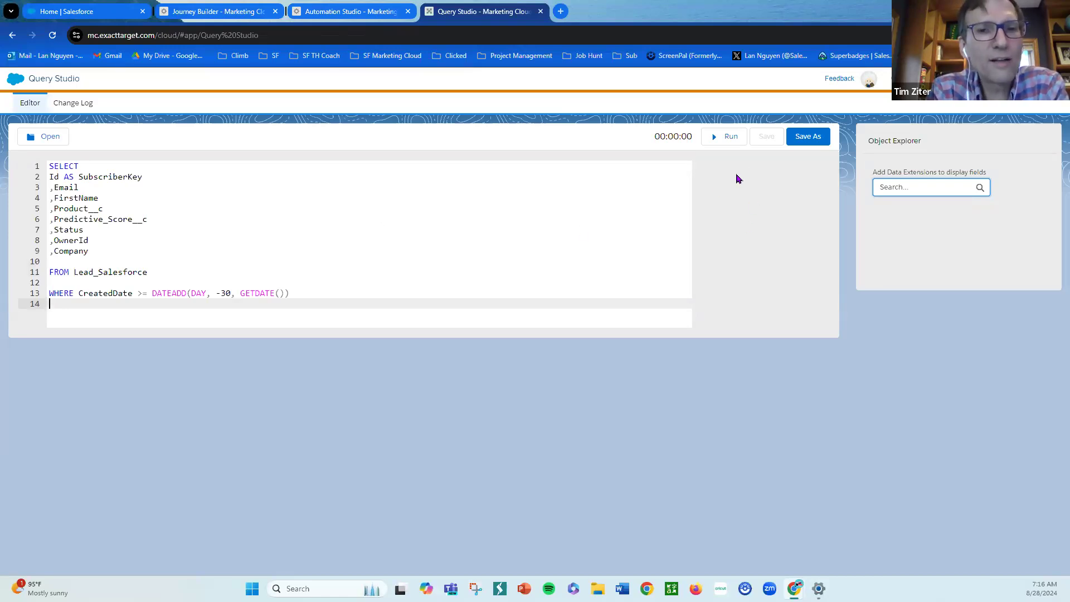
pyautogui.click(728, 141)
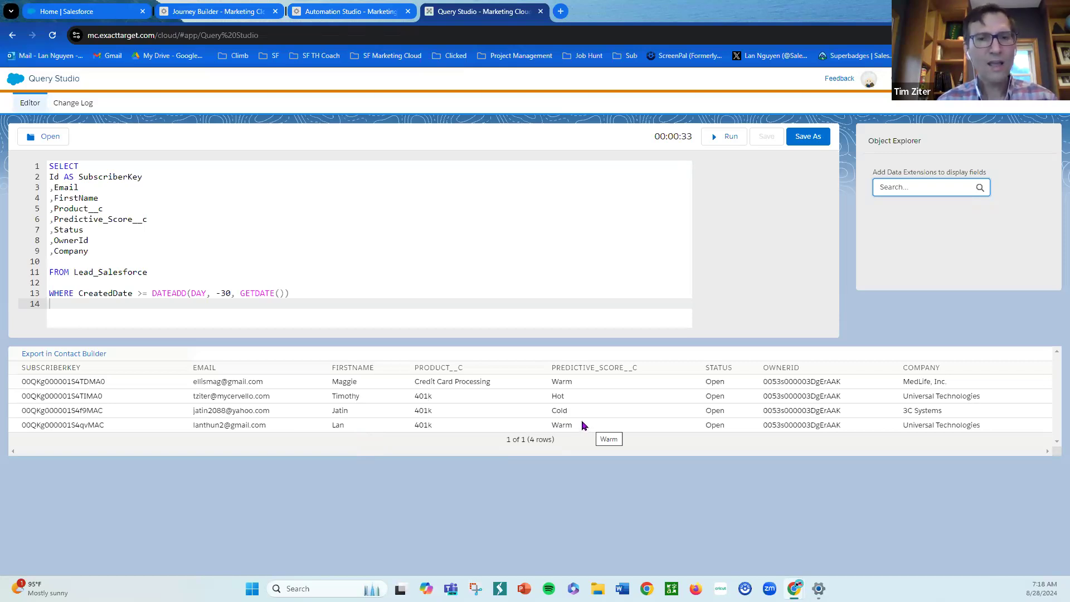
# - Duplicate the Automation Studio tab and open Email Studio in the new tab
pyautogui.click(367, 10)
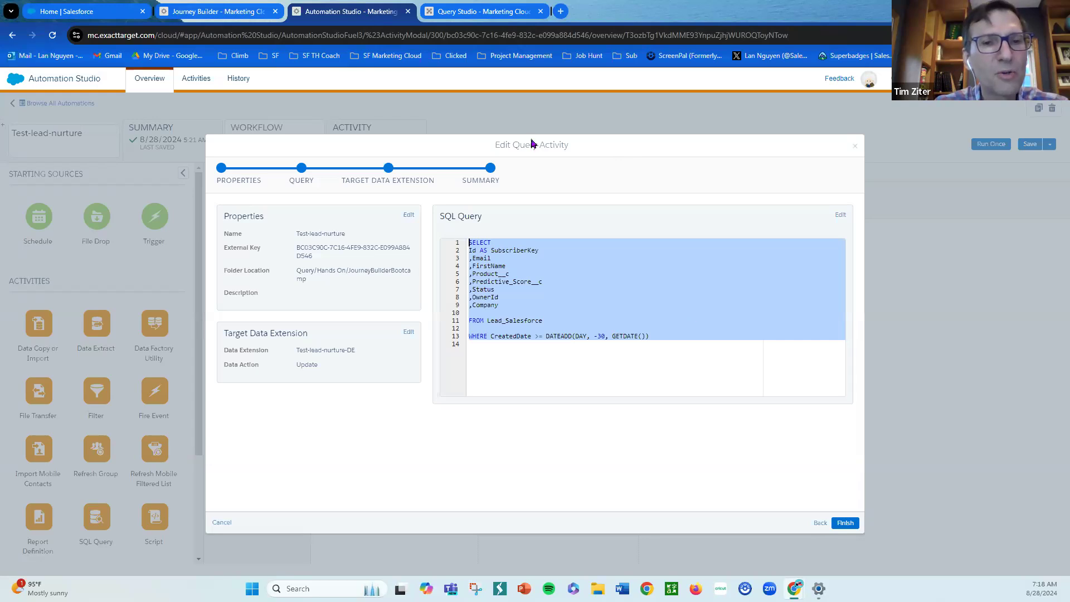
pyautogui.rightClick(371, 10)
pyautogui.click(410, 101)
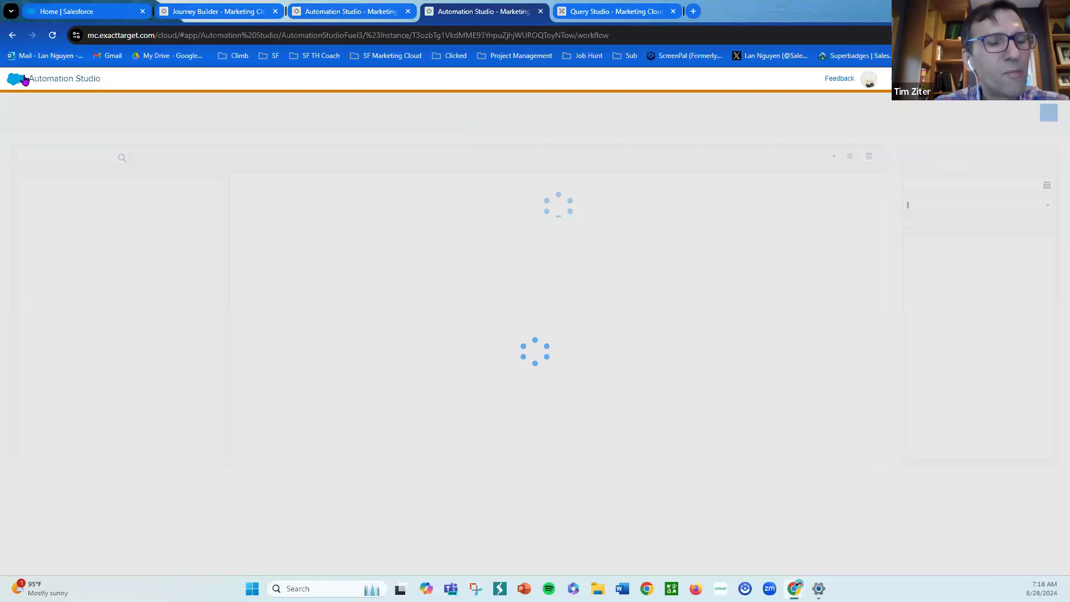
pyautogui.moveTo(19, 83)
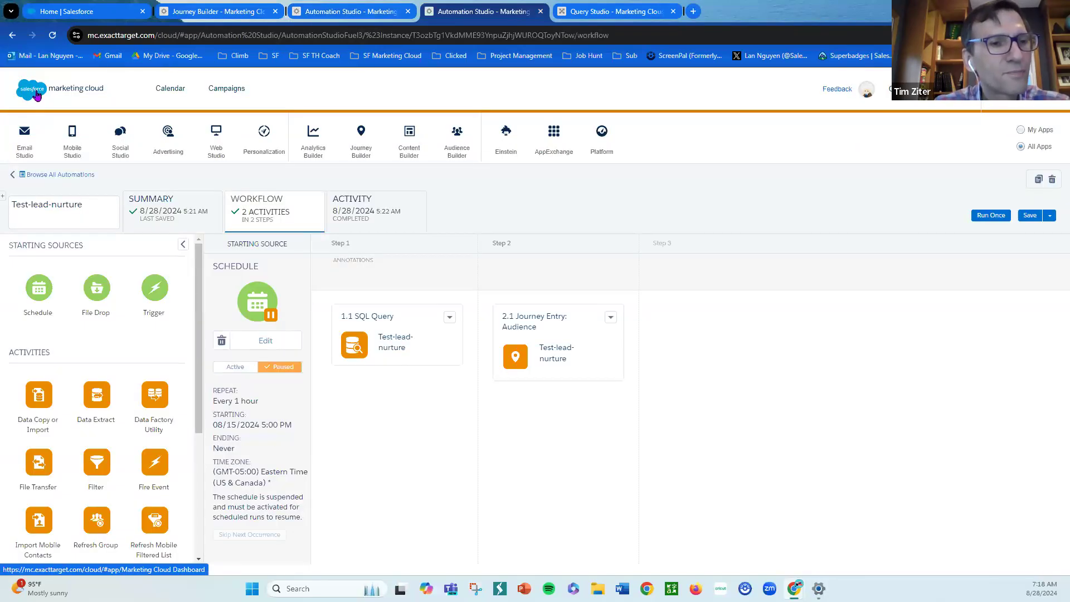
pyautogui.moveTo(25, 142)
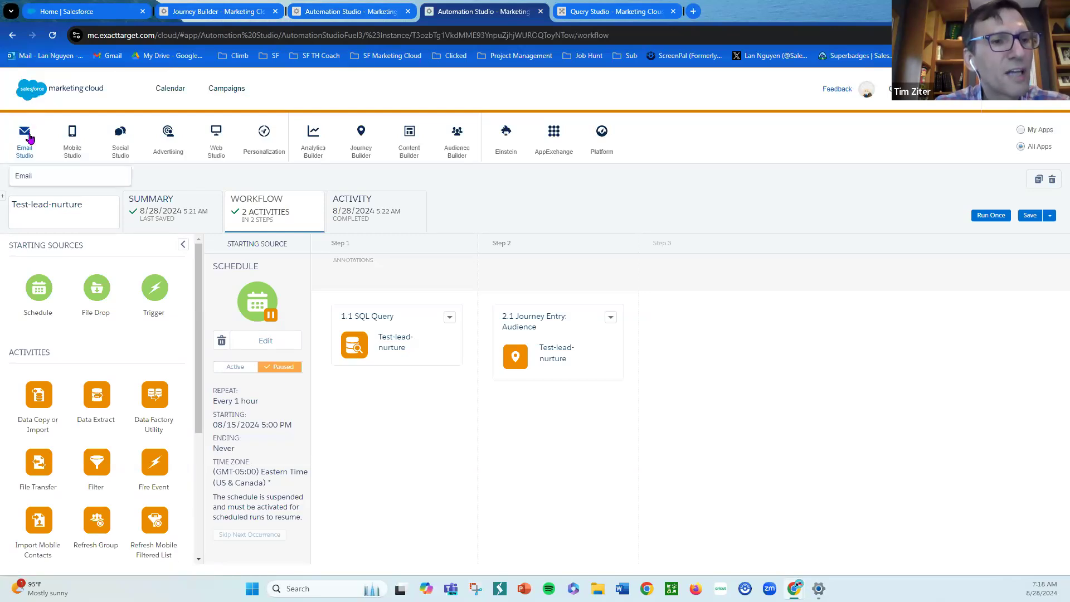
pyautogui.click(45, 178)
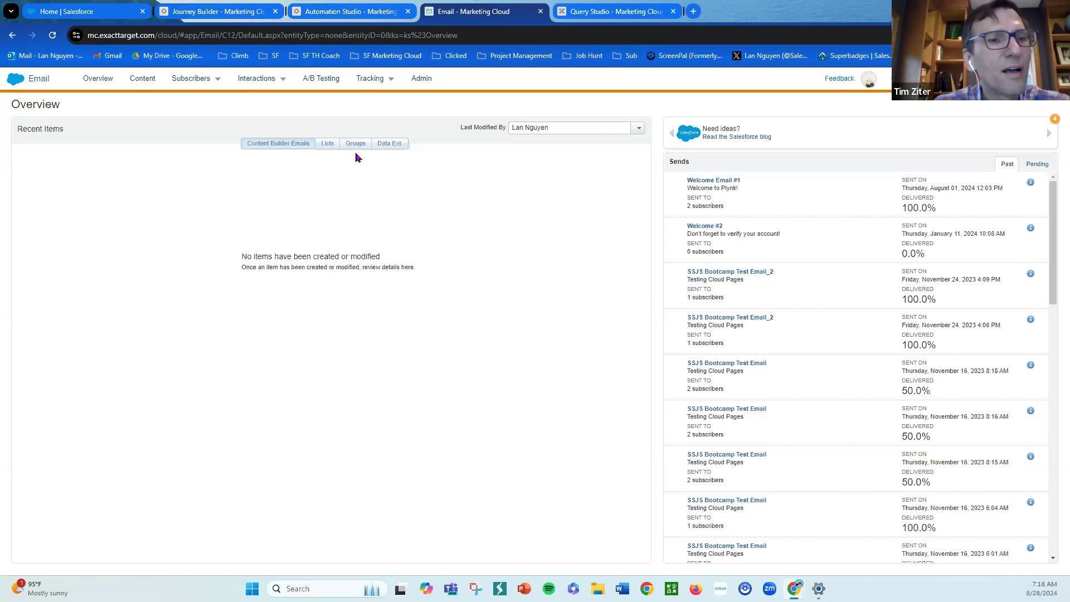
# - Open the Test-lead-nurture-DE data extension in the HandsOn > JourneyBuilderBootcamp folder of Data Extensions
pyautogui.moveTo(214, 81)
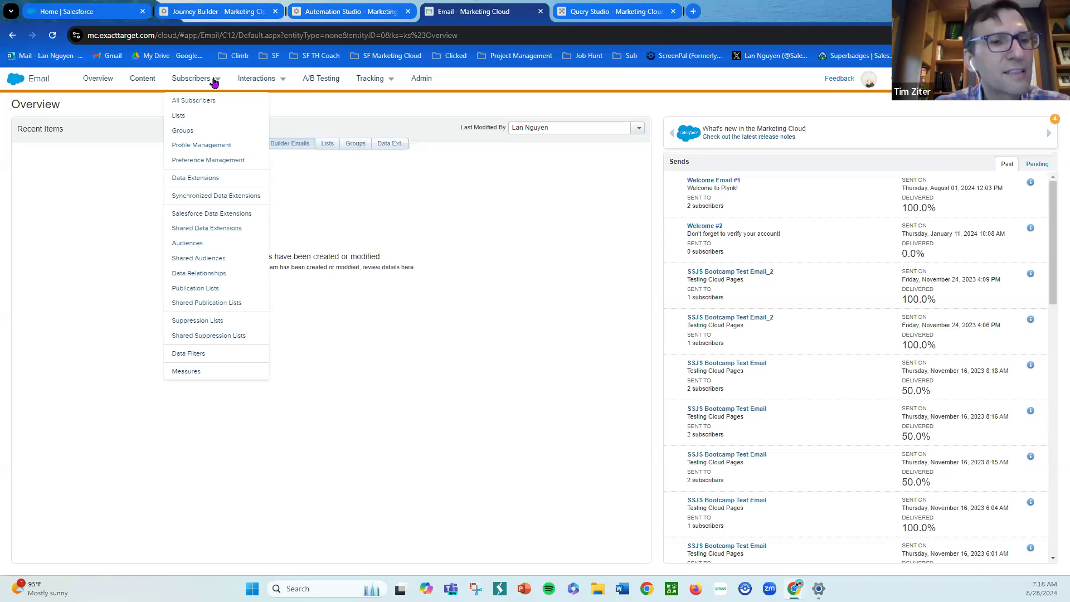
pyautogui.click(195, 179)
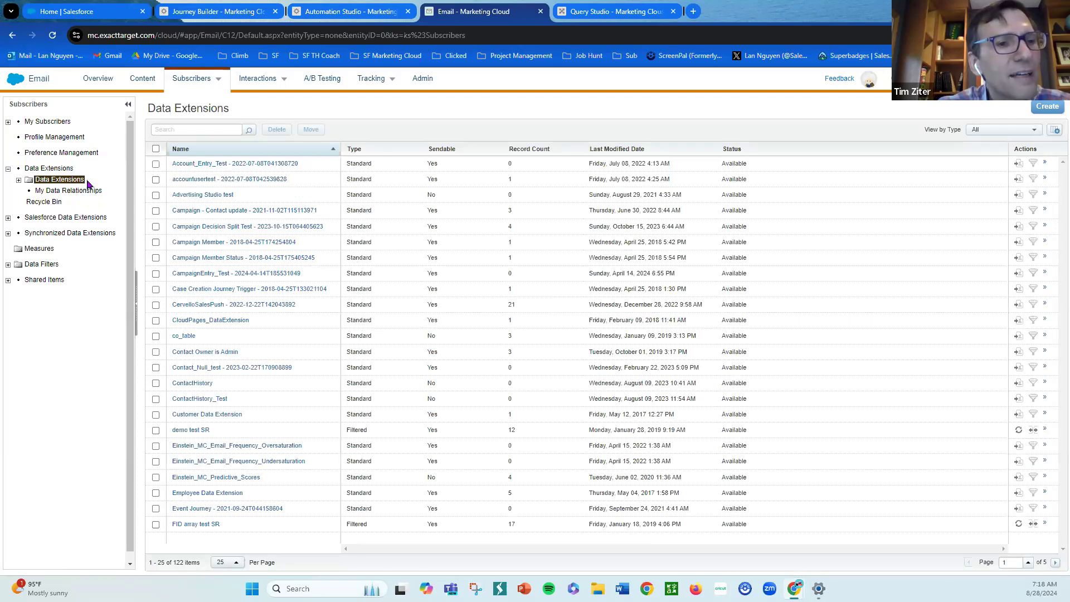
pyautogui.click(19, 181)
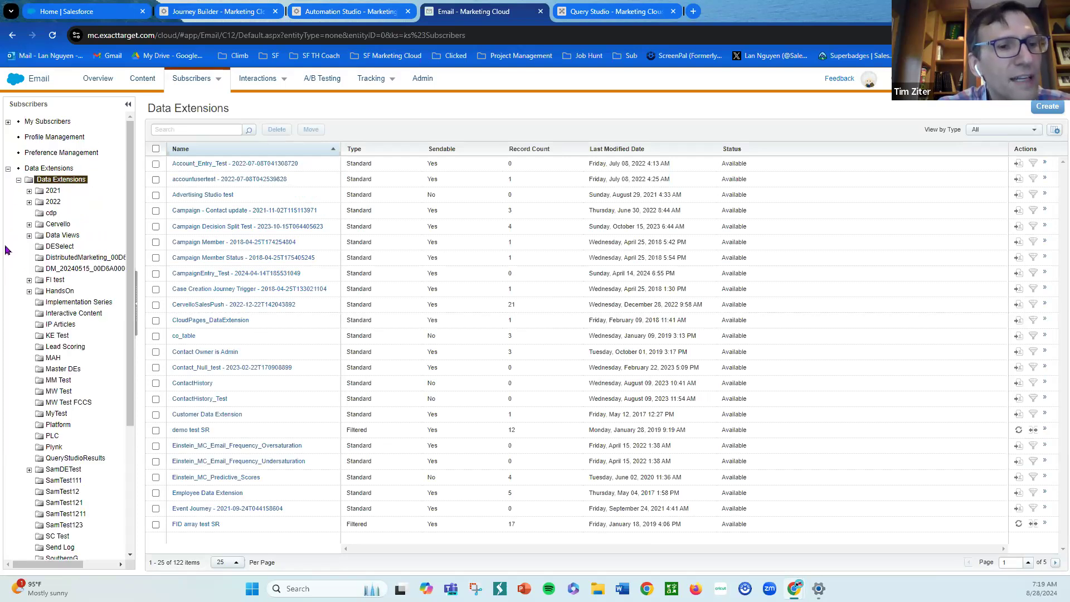
pyautogui.click(29, 291)
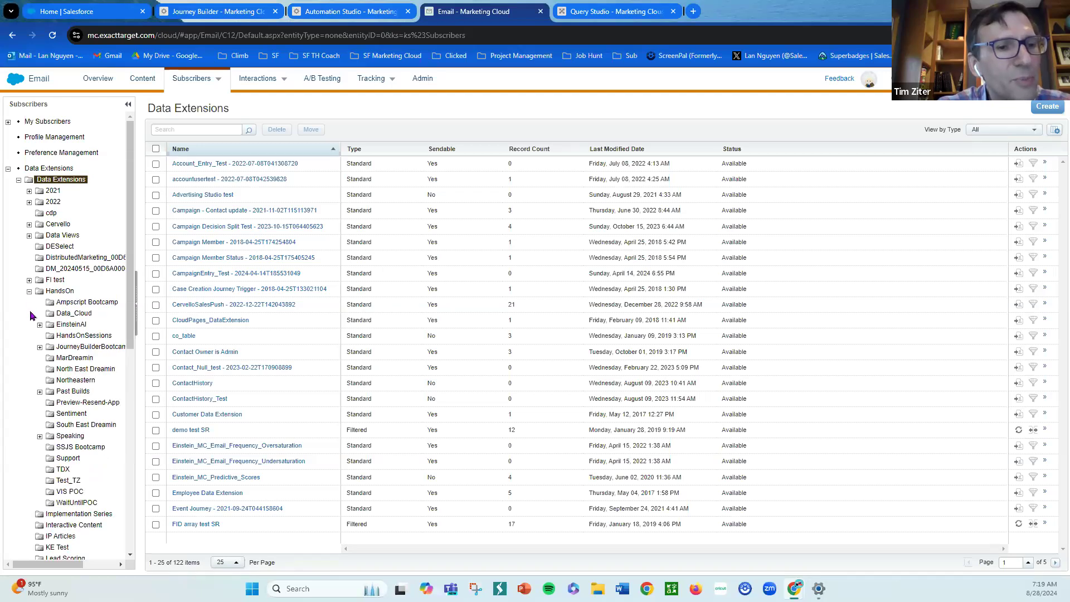
pyautogui.click(39, 347)
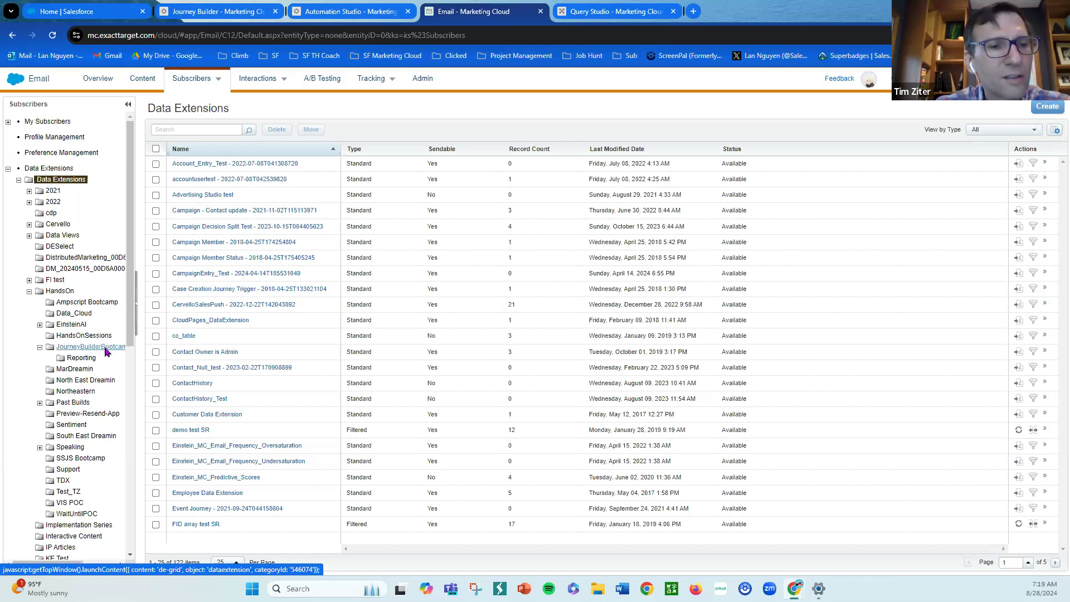
pyautogui.click(105, 349)
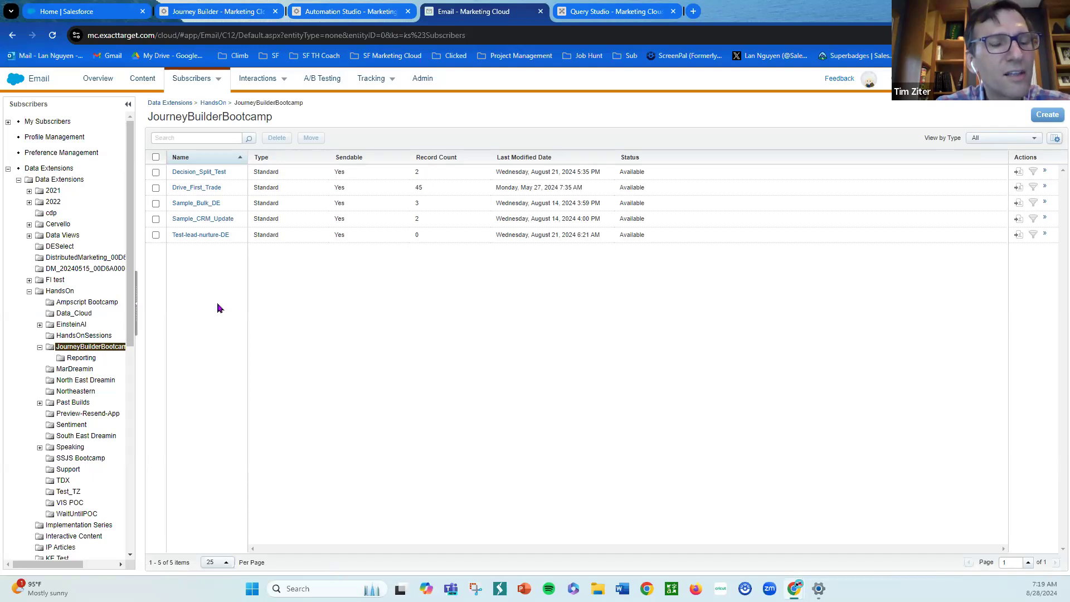
pyautogui.click(214, 236)
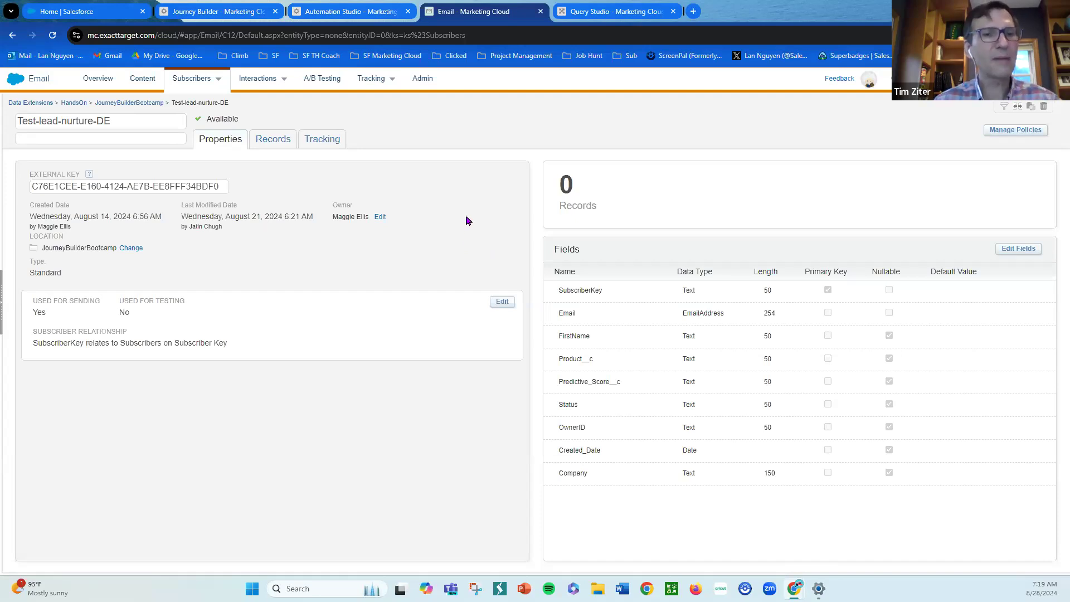
# - Review the Test-lead-nurture journey's data extension entry source and schedule in Journey Builder
pyautogui.click(236, 14)
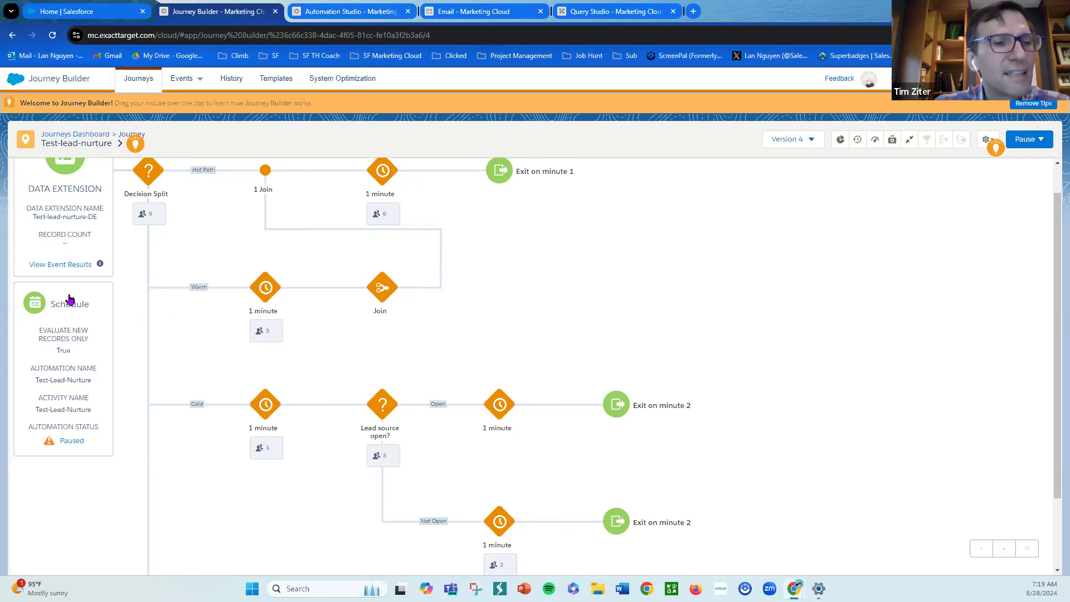
pyautogui.scroll(1, 65, 245)
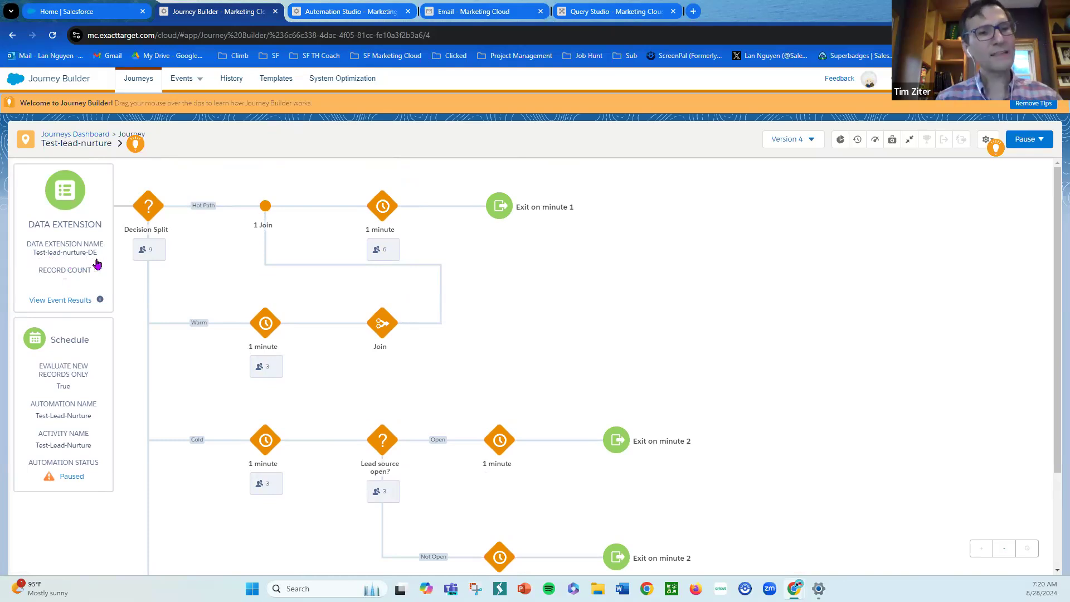
pyautogui.click(485, 13)
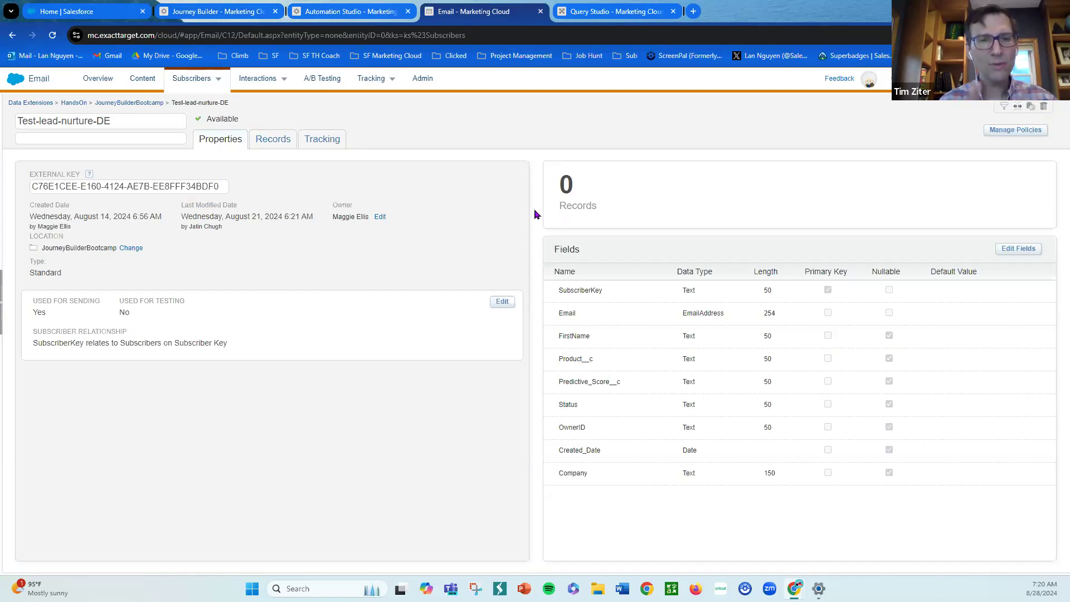
# - Close the SQL Query activity dialog in Automation Studio, discarding unsaved changes
pyautogui.click(359, 11)
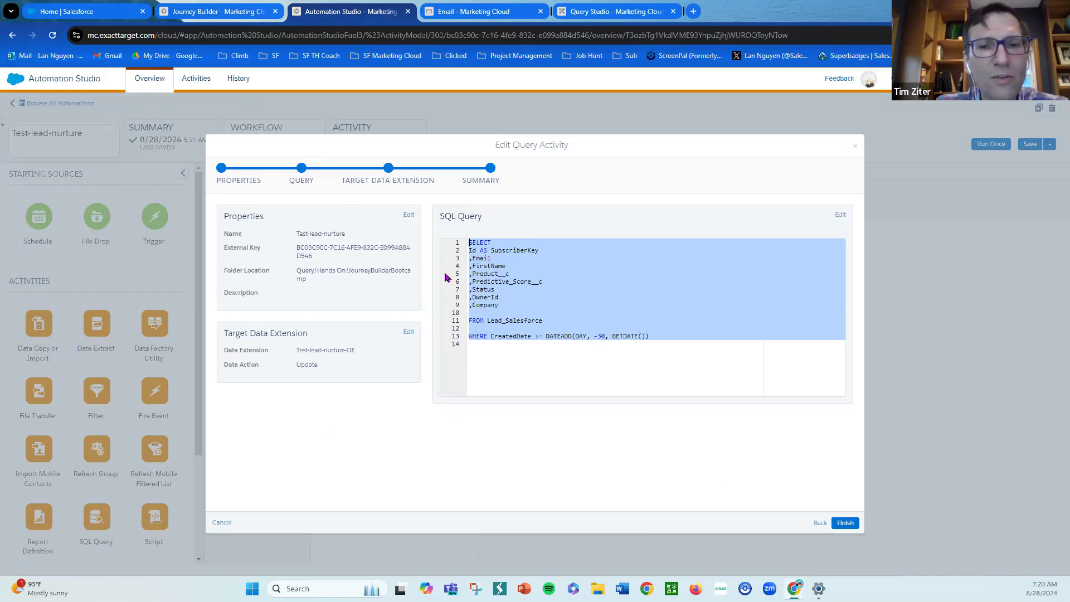
pyautogui.click(856, 148)
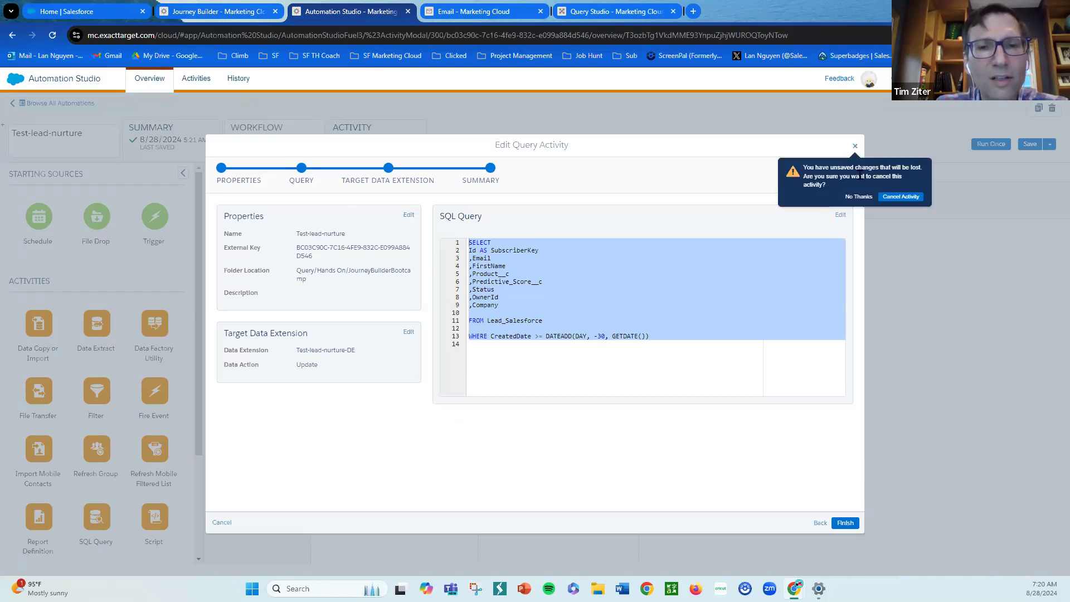
pyautogui.click(890, 199)
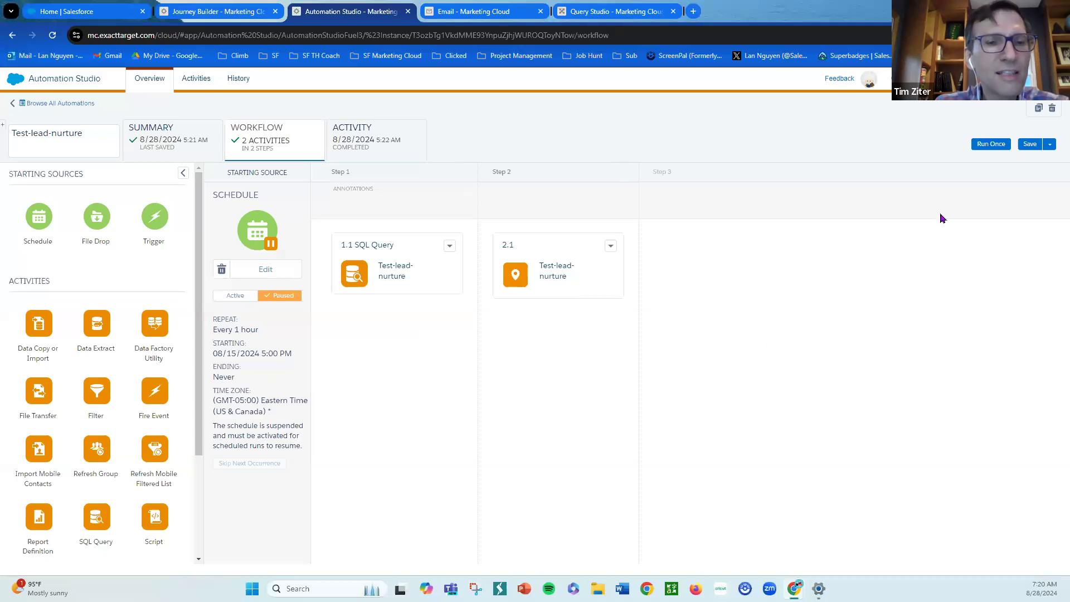
# - Run the automation once with only the 1.1 SQL Query activity selected, then refresh its run log
pyautogui.click(994, 144)
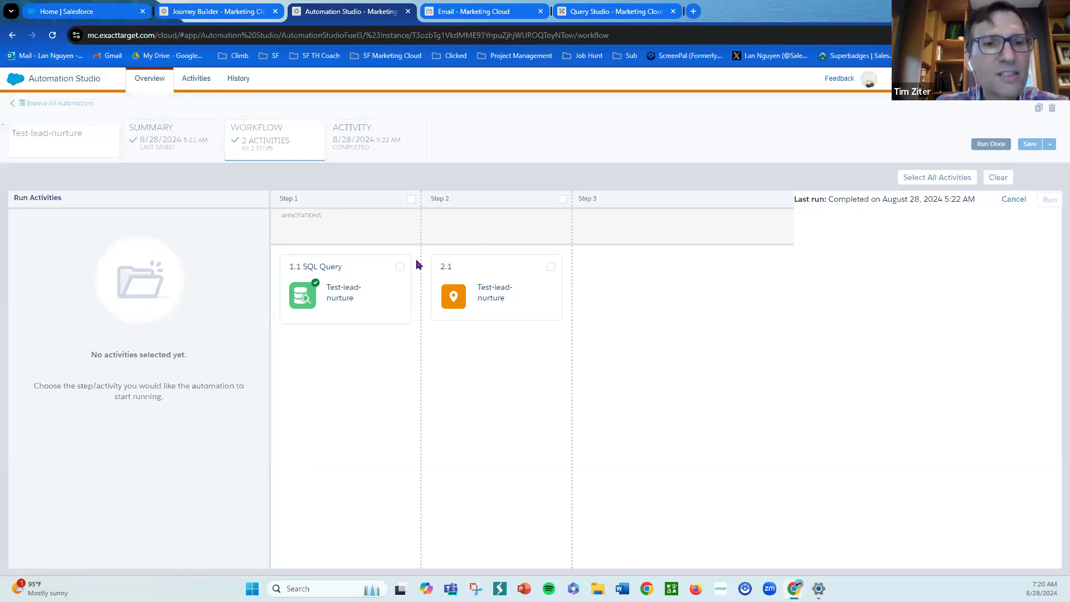
pyautogui.click(400, 268)
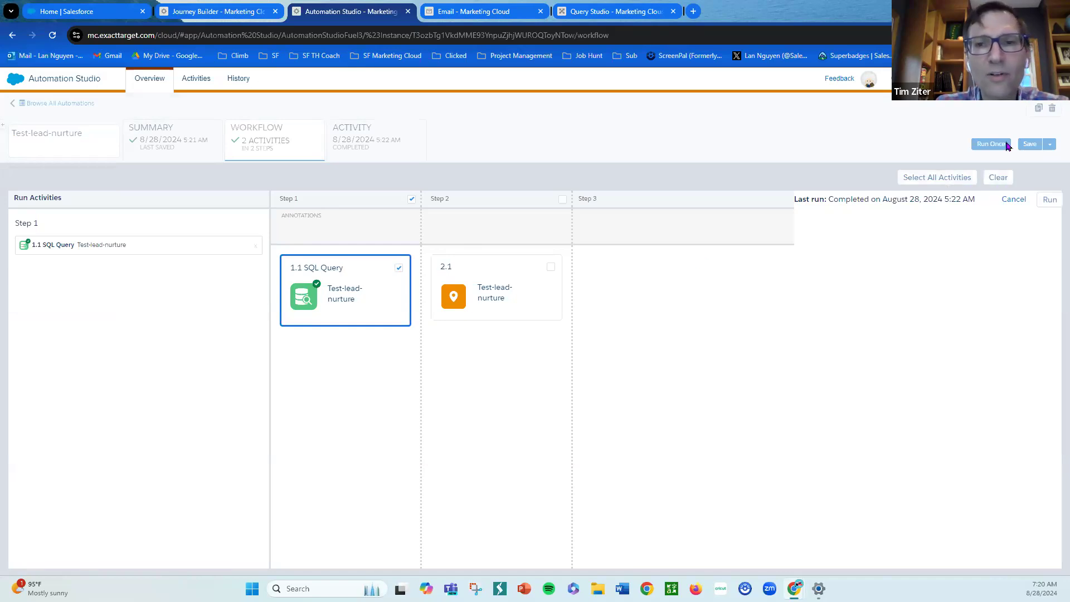
pyautogui.click(1047, 200)
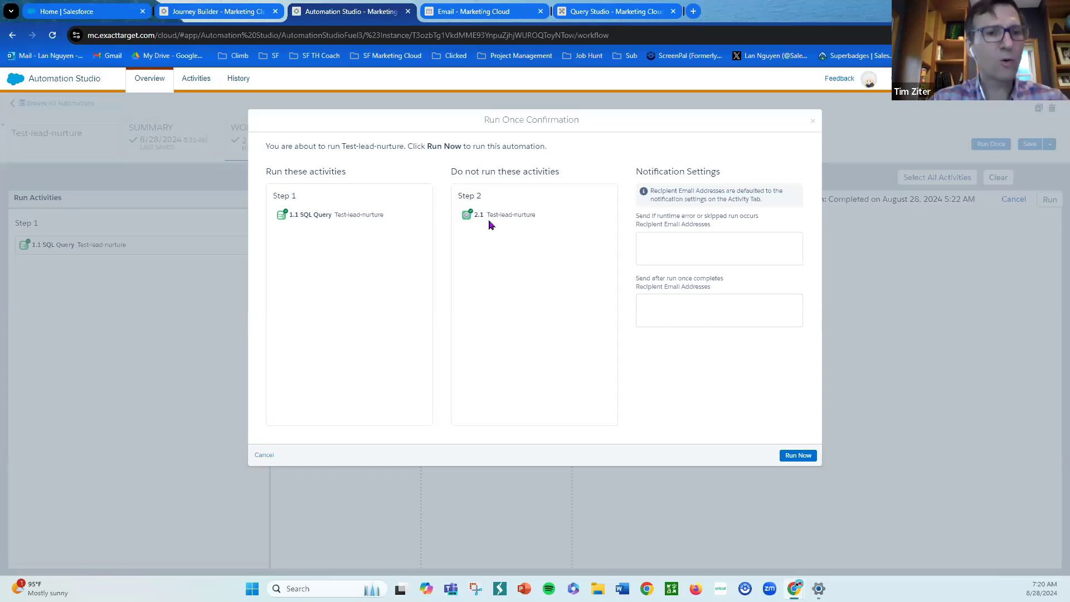
pyautogui.click(792, 462)
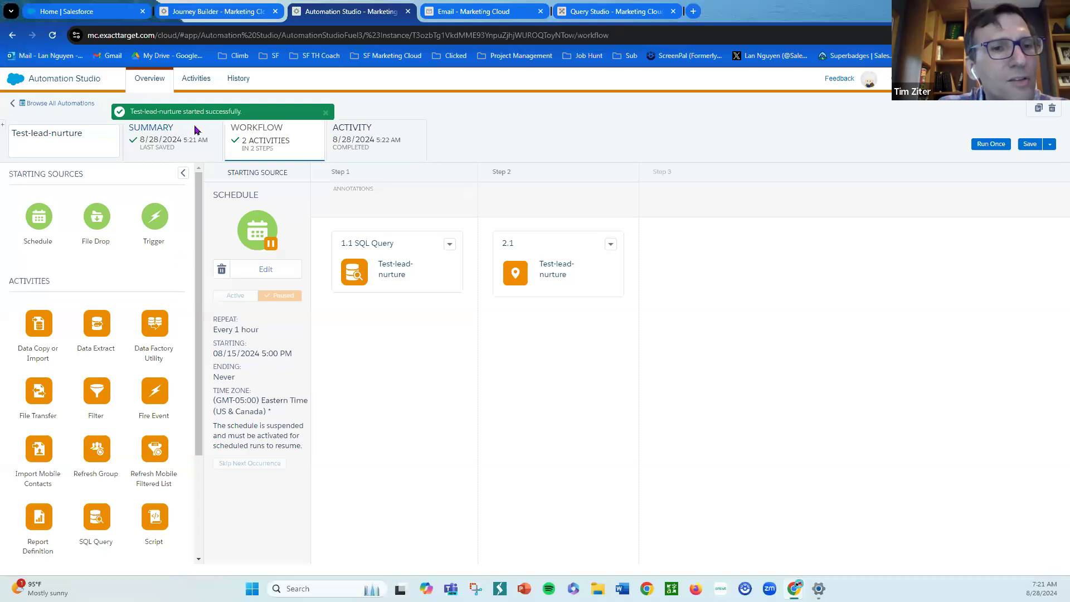
pyautogui.click(356, 145)
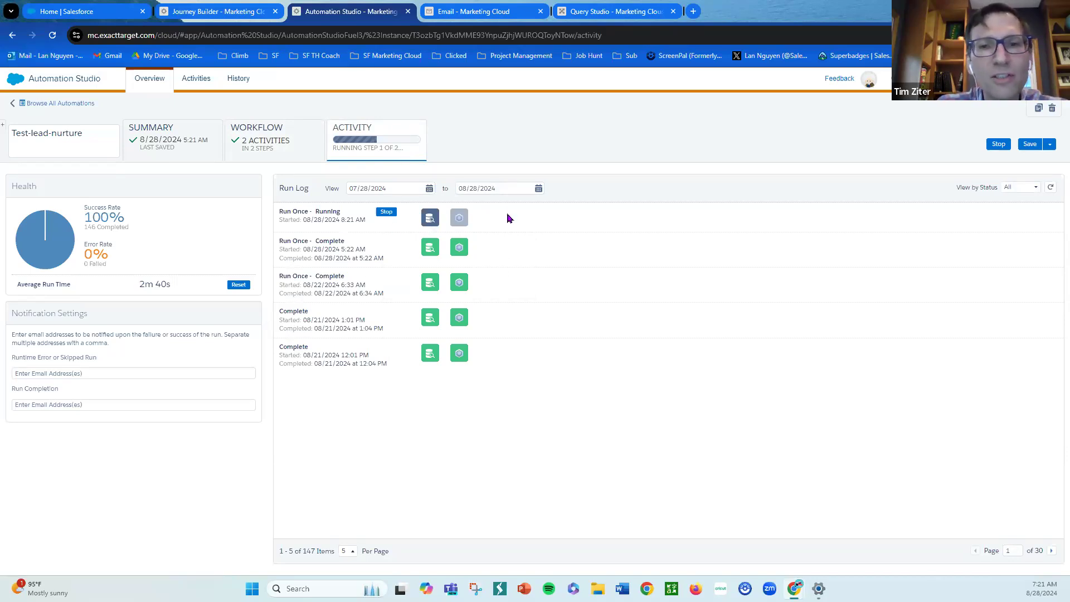
pyautogui.click(1052, 189)
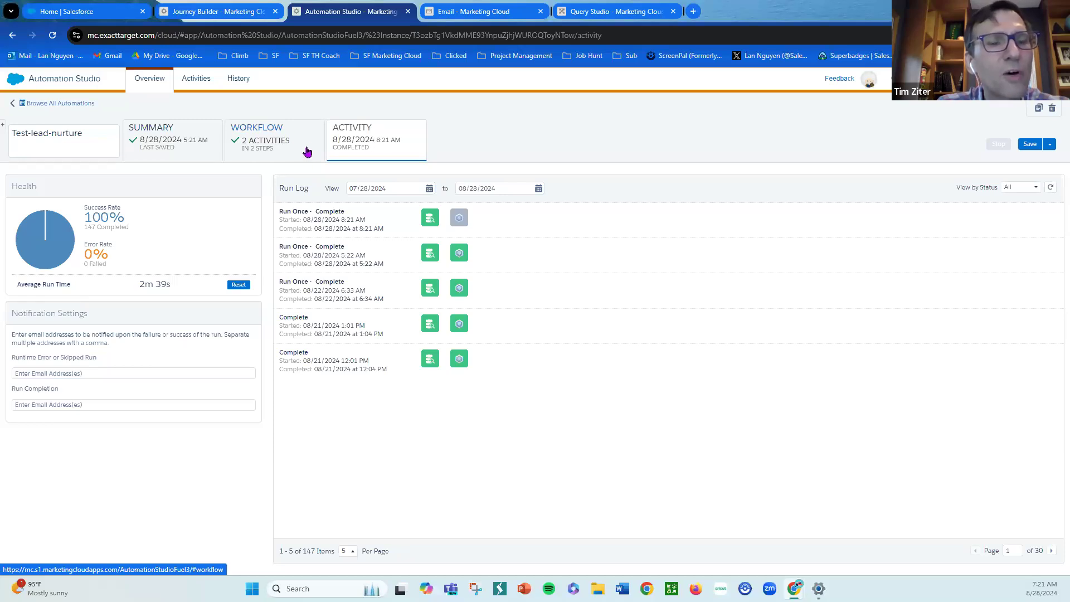
# - Reopen Test-lead-nurture-DE's records and compare them with the Query Studio results
pyautogui.click(477, 12)
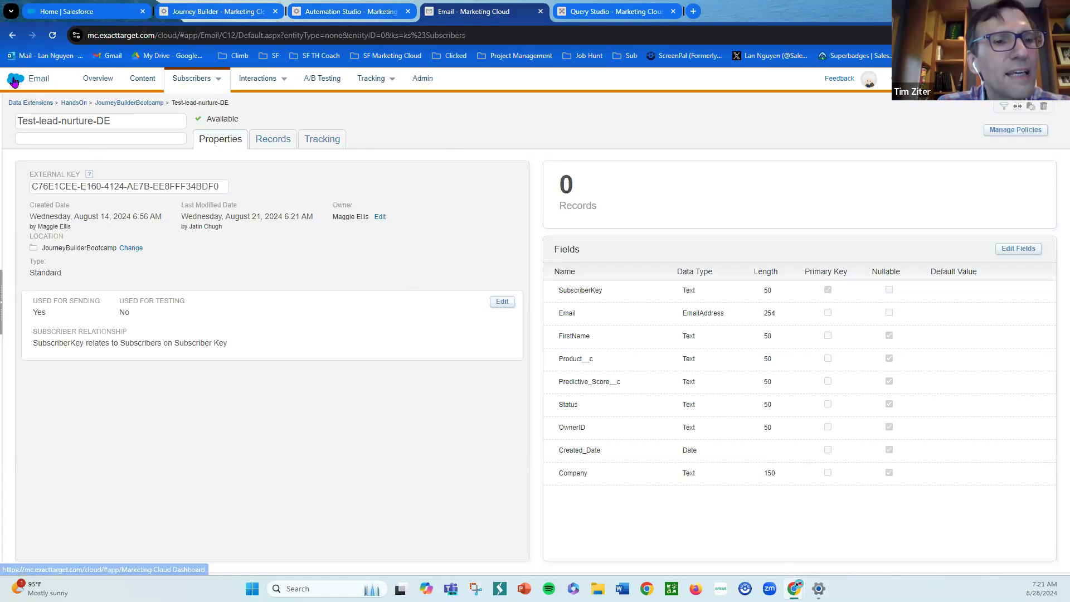
pyautogui.moveTo(14, 83)
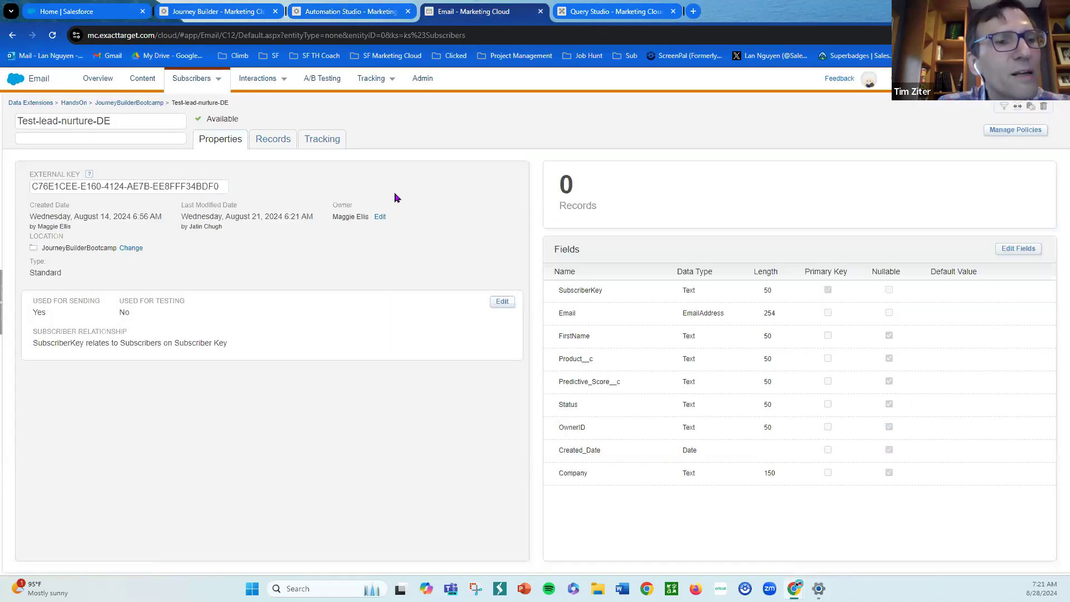
pyautogui.click(126, 104)
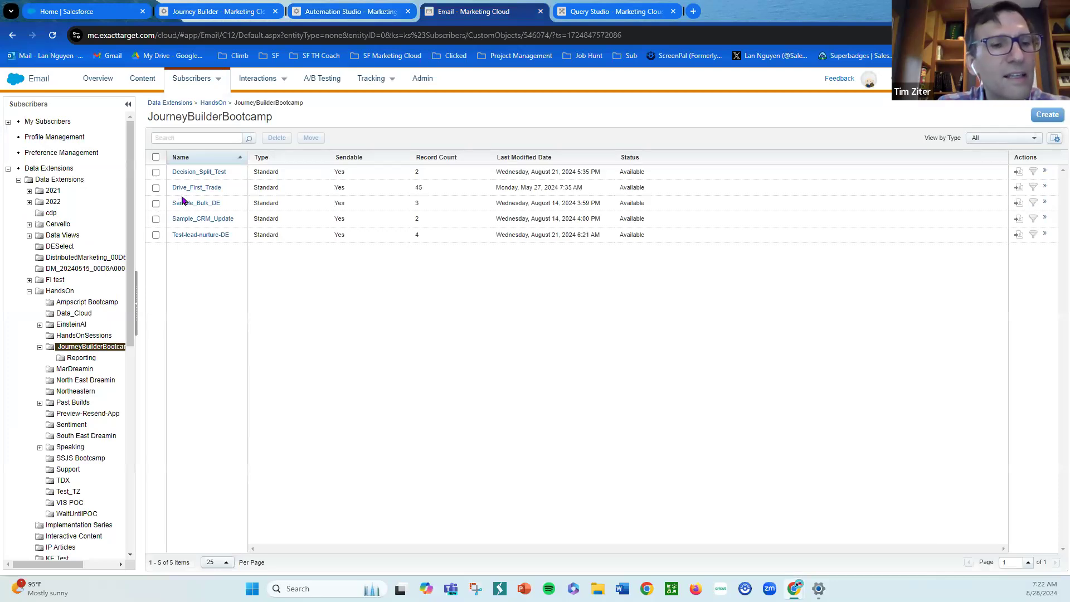
pyautogui.click(209, 236)
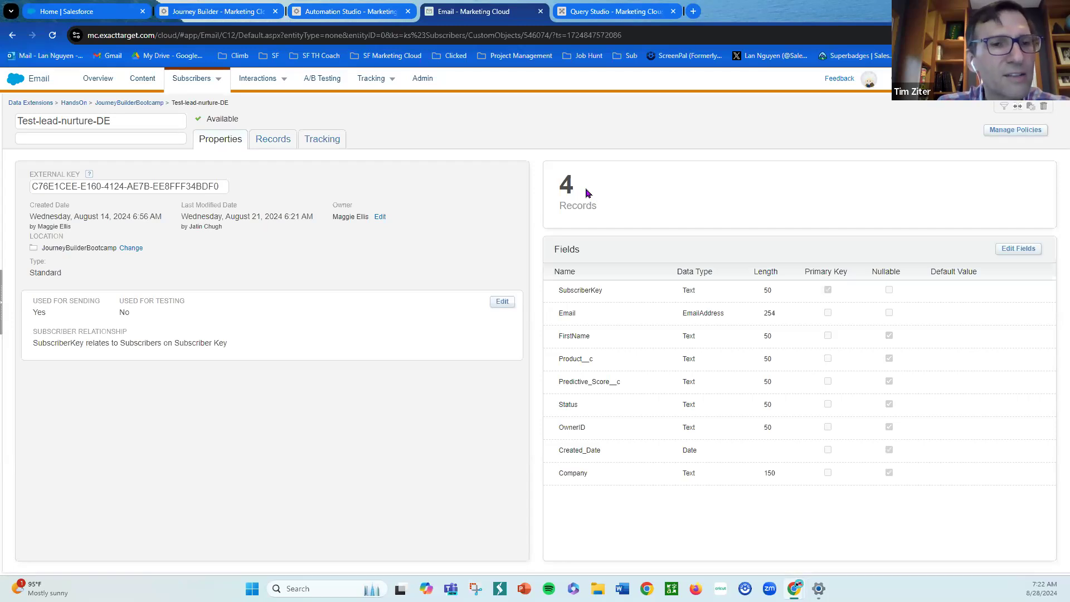
pyautogui.click(269, 141)
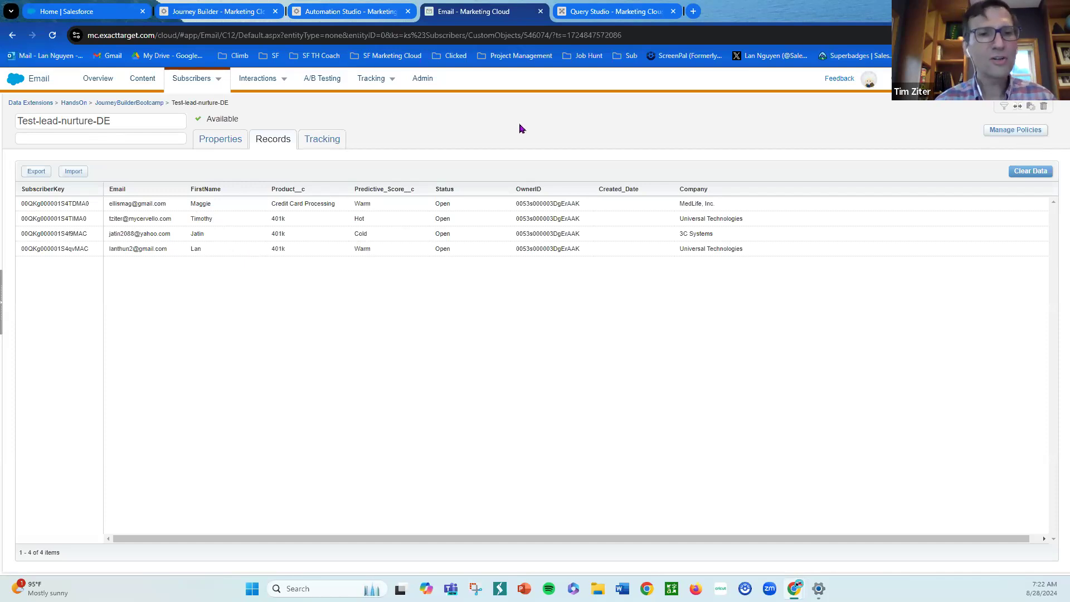
pyautogui.click(619, 15)
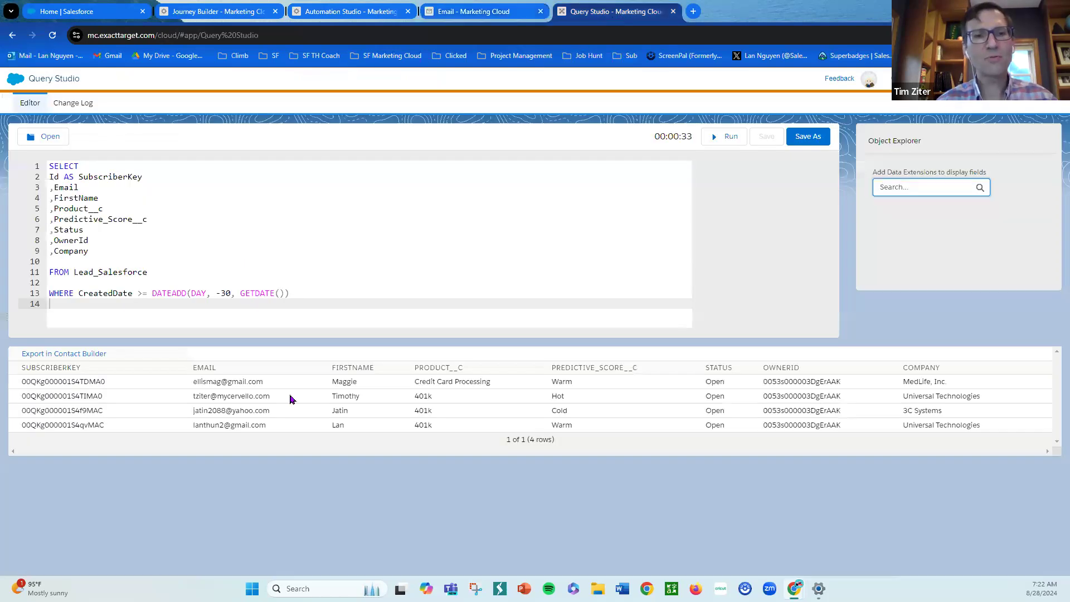
pyautogui.click(510, 16)
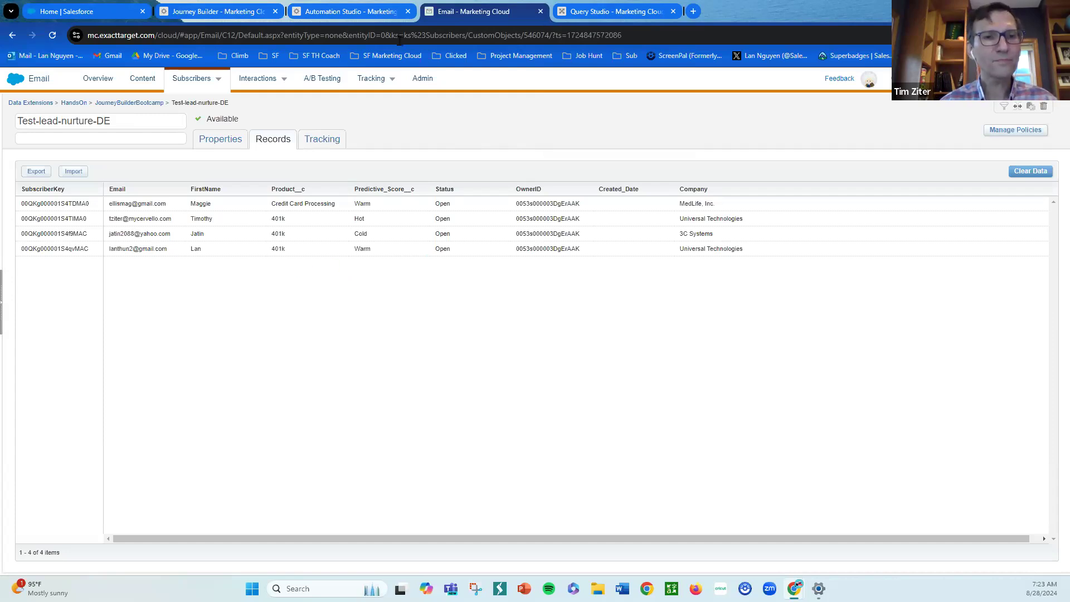
# - Save the Test-lead-nurture automation, then run it once with both the 1.1 SQL Query and 2.1 journey activities selected
pyautogui.click(371, 13)
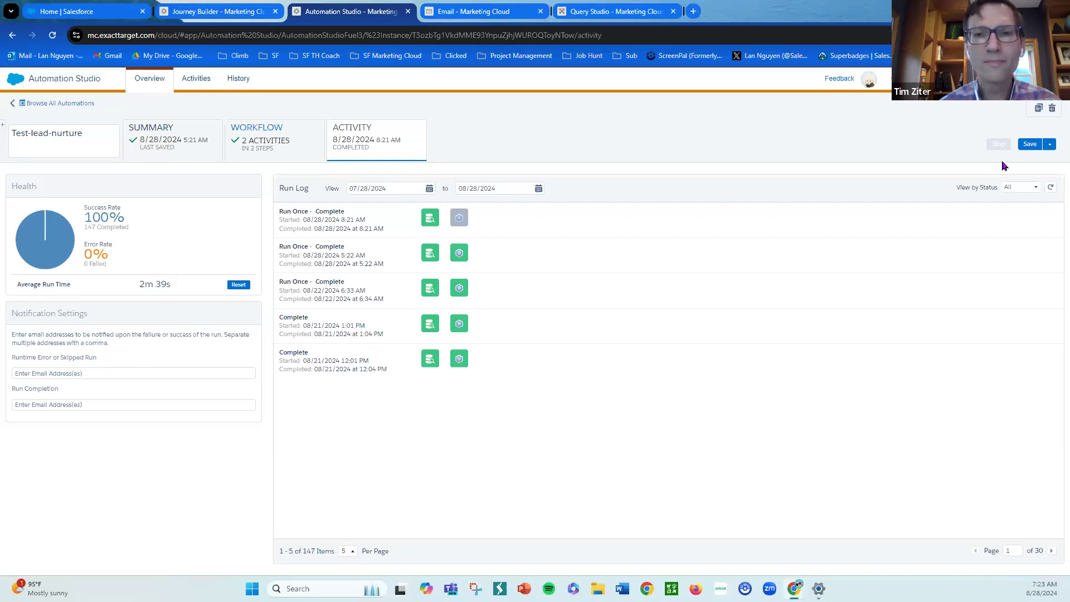
pyautogui.click(1029, 143)
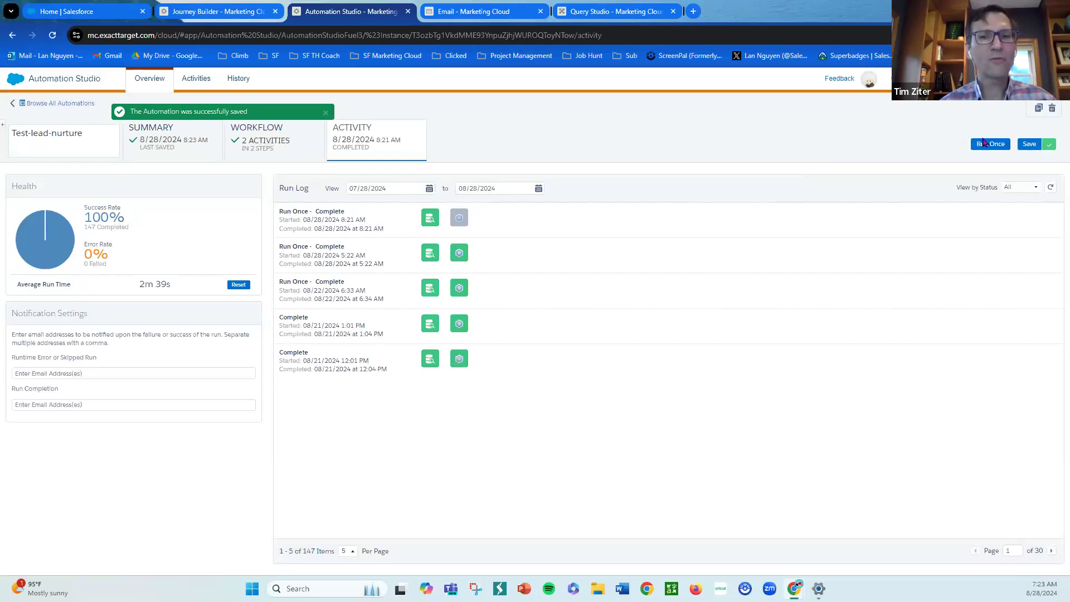
pyautogui.click(990, 143)
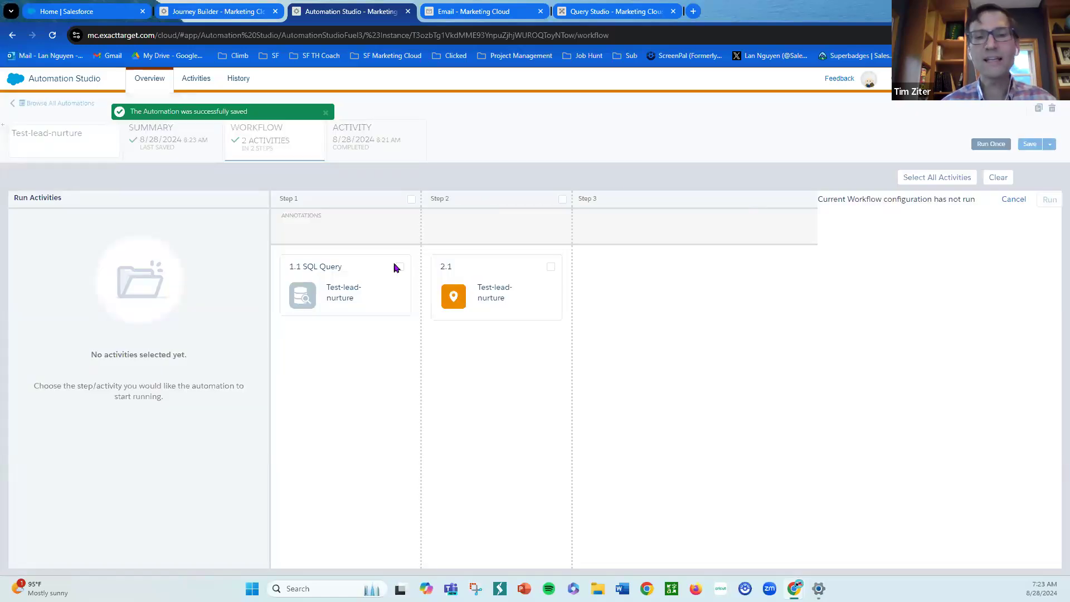
pyautogui.click(398, 267)
pyautogui.click(550, 268)
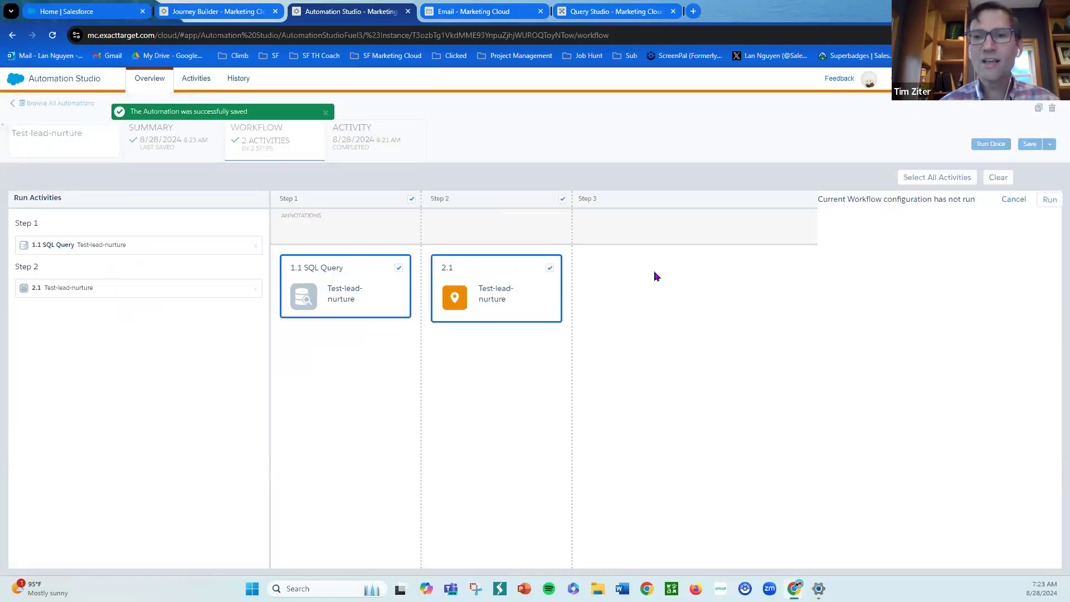
pyautogui.click(1051, 200)
pyautogui.click(795, 457)
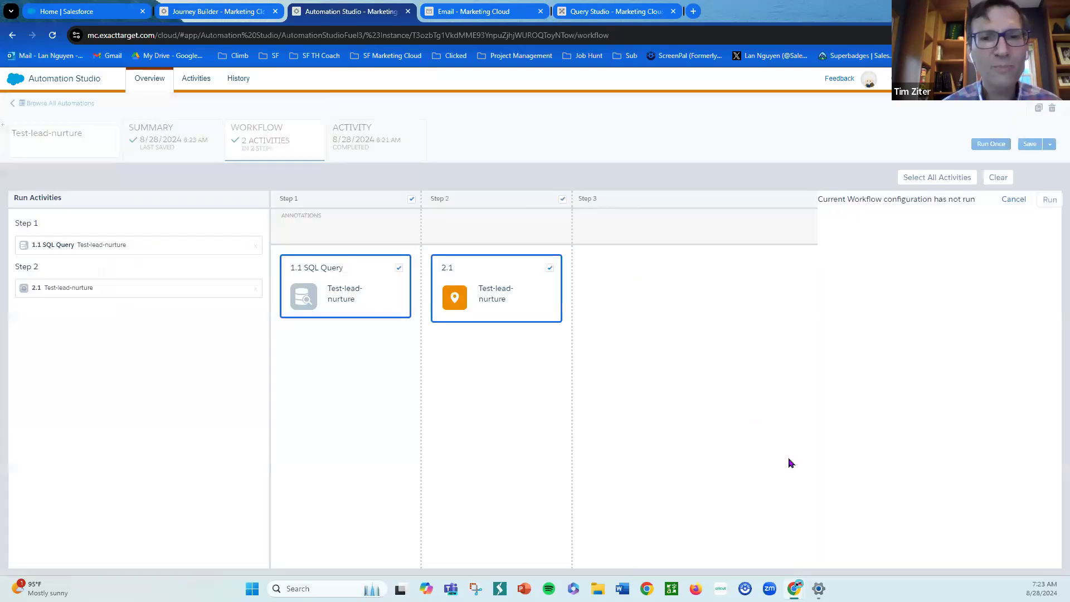
# - Refresh the automation's run log and inspect the latest run's step 2 activity details
pyautogui.click(416, 153)
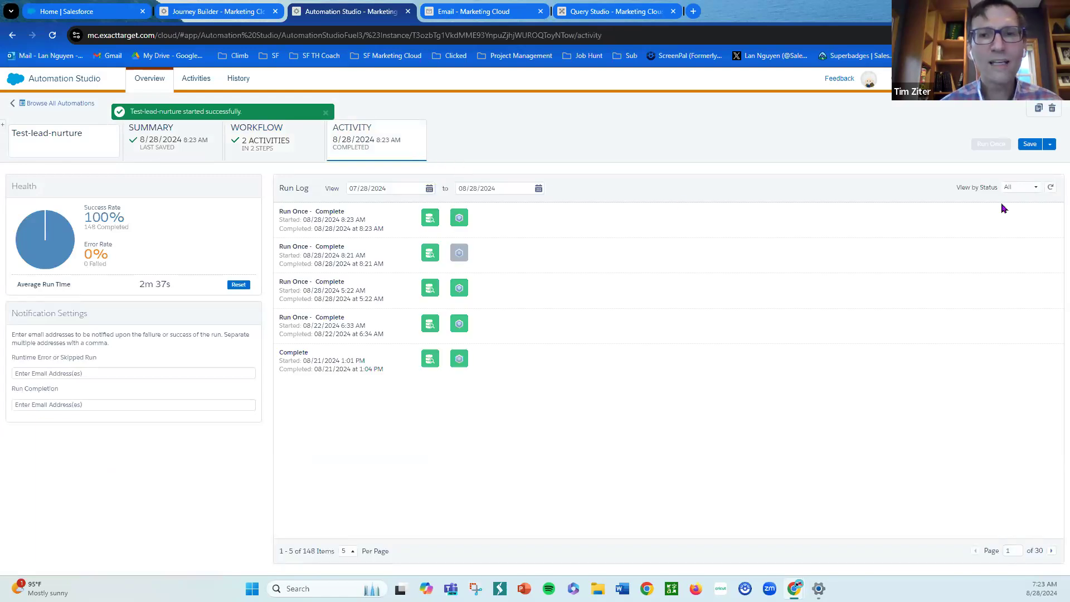
pyautogui.click(1053, 189)
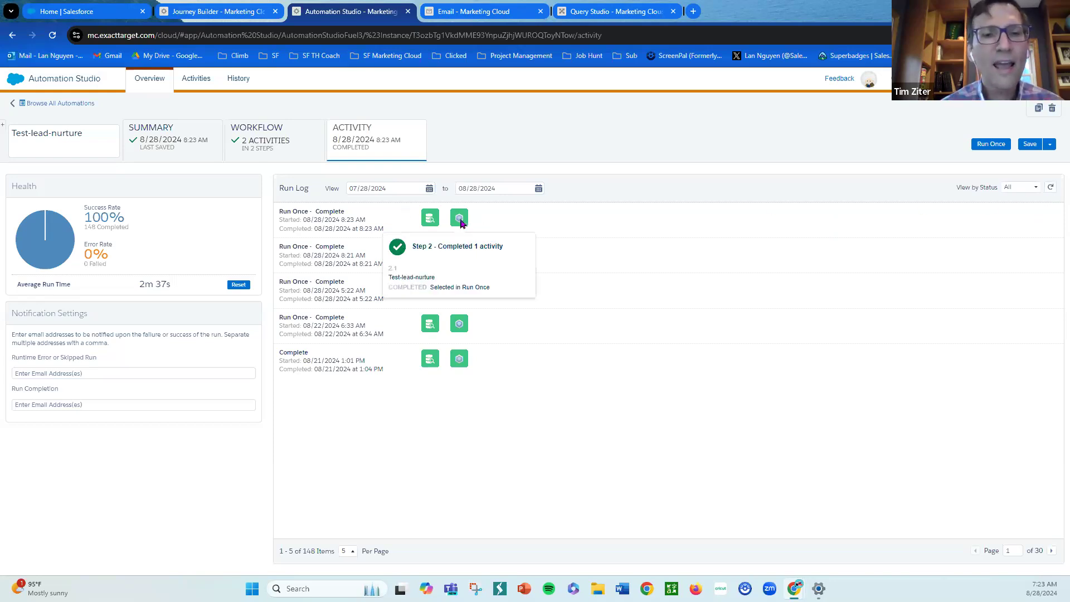
pyautogui.moveTo(461, 225)
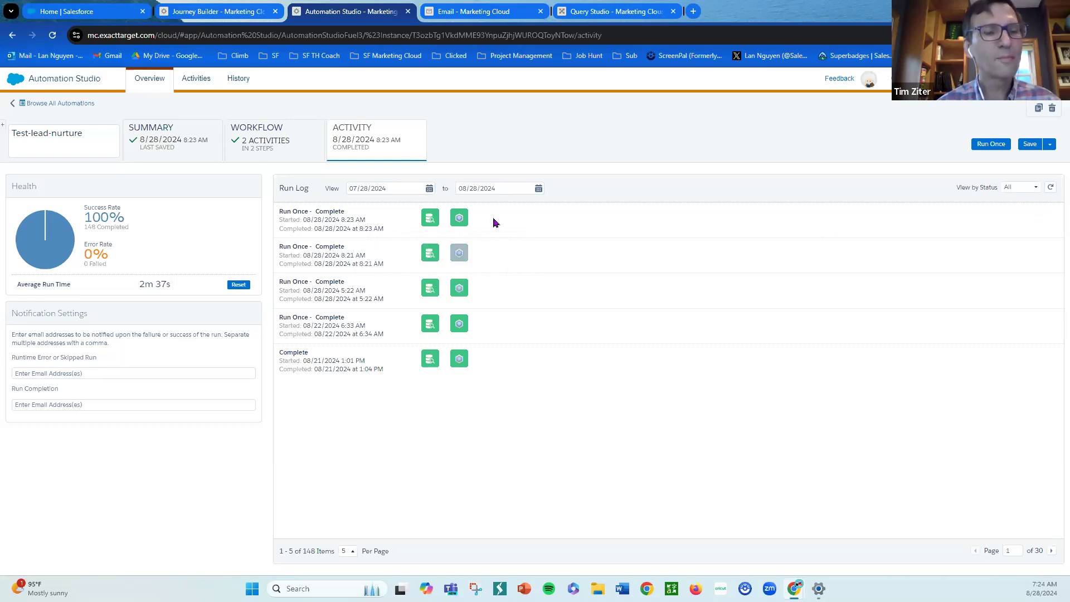
# - Check the Test-lead-nurture journey's entry event results, then reload the journey page
pyautogui.click(200, 15)
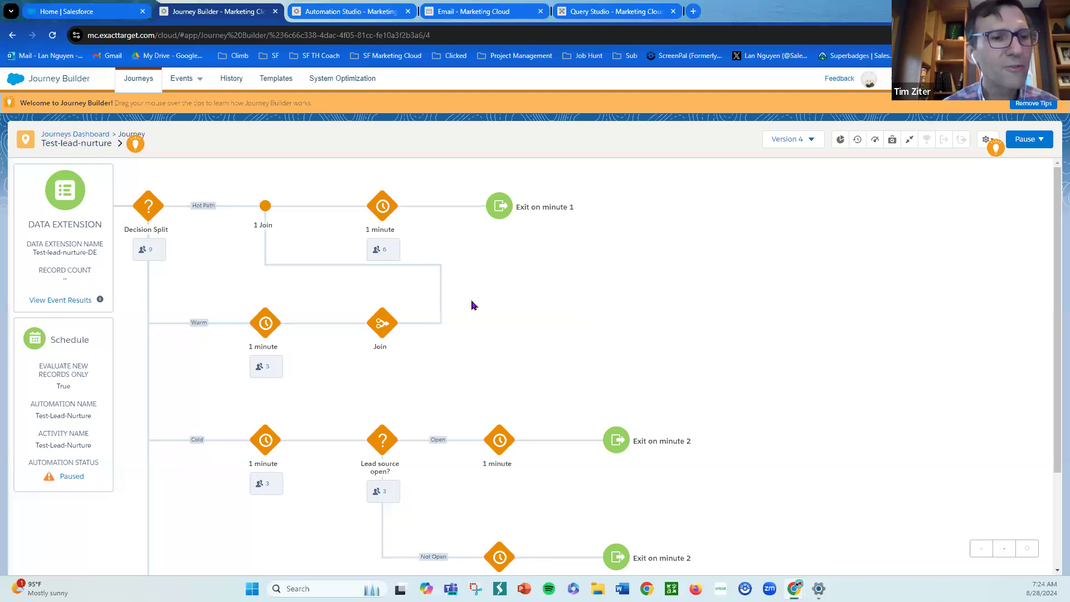
pyautogui.click(77, 303)
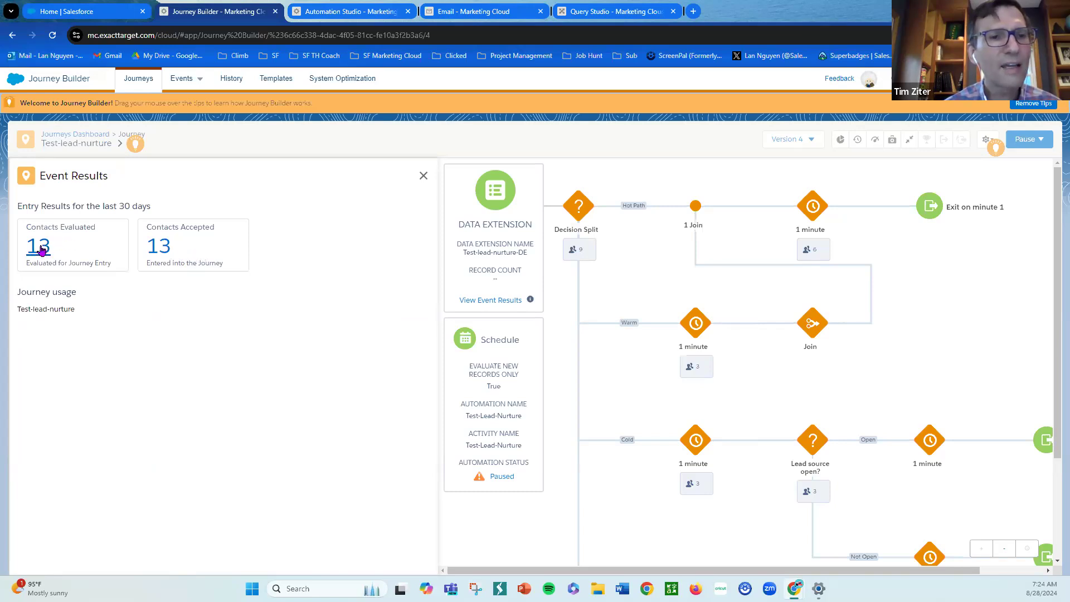
pyautogui.click(424, 177)
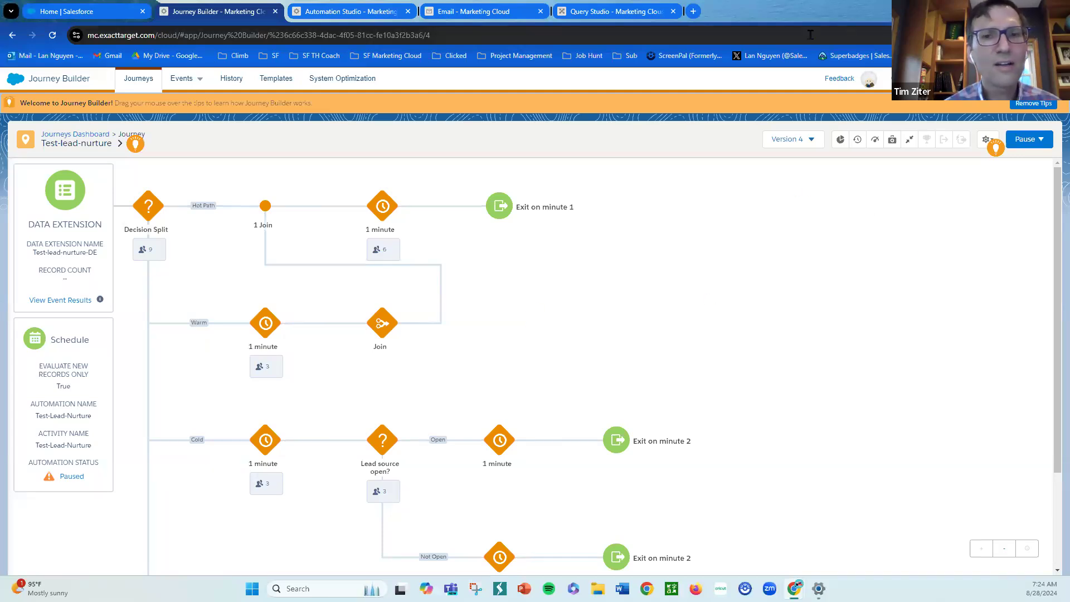
pyautogui.click(790, 33)
pyautogui.hotkey('ctrl', 'a')
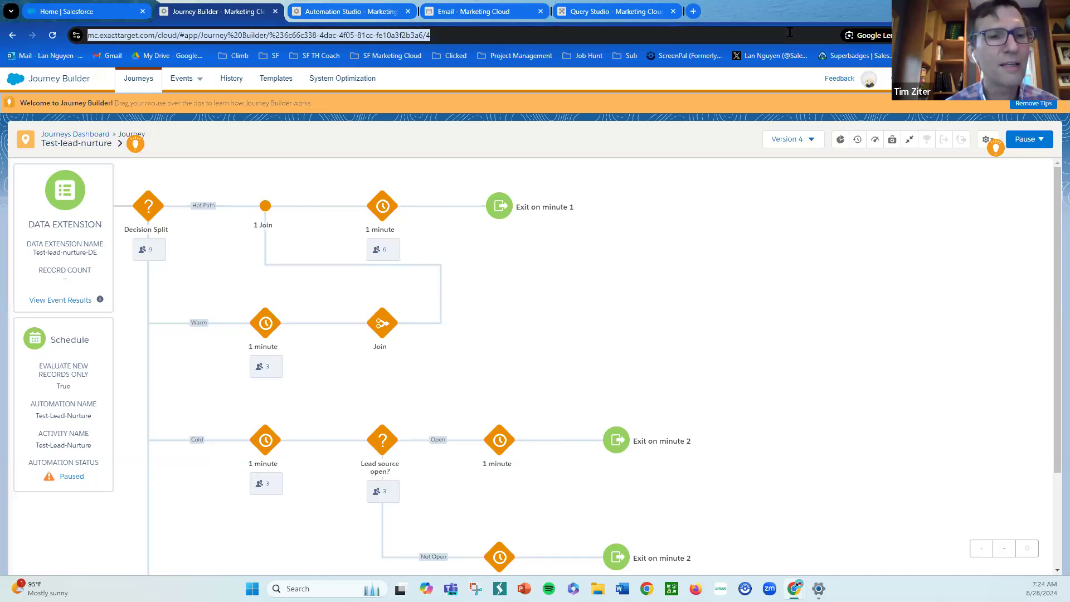
pyautogui.press('Return')
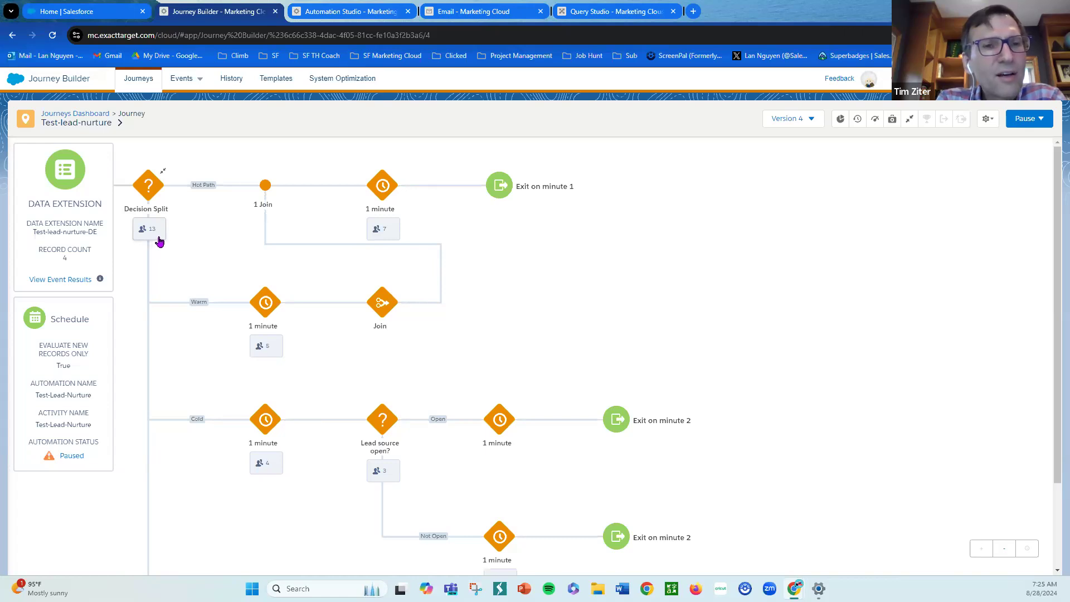
# - Open the 1.1 SQL Query activity for editing and review its query and target data extension's data action options, keeping Update
pyautogui.click(345, 11)
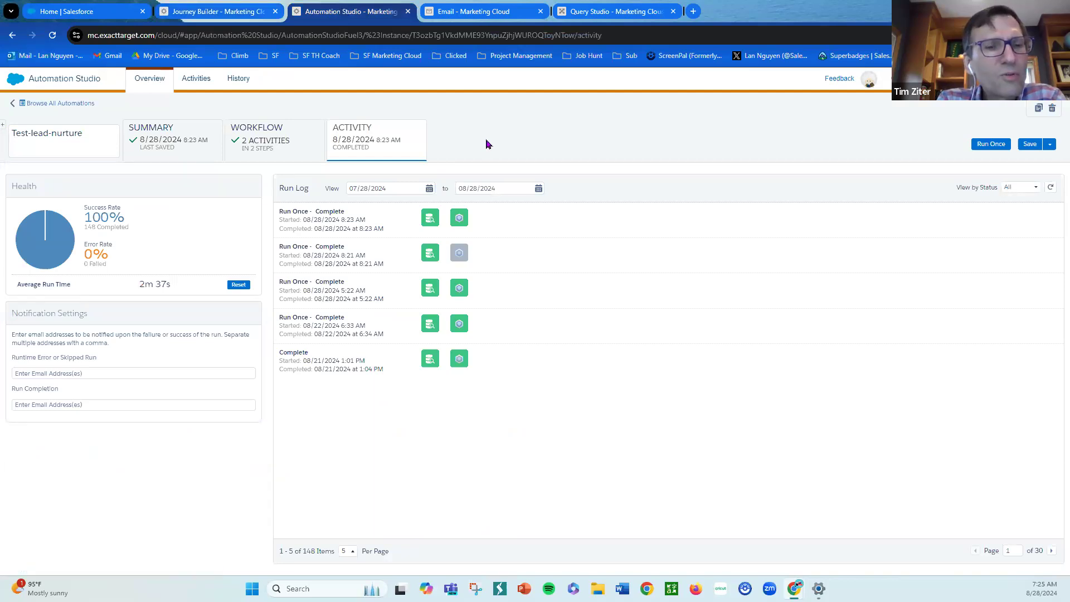
pyautogui.click(311, 141)
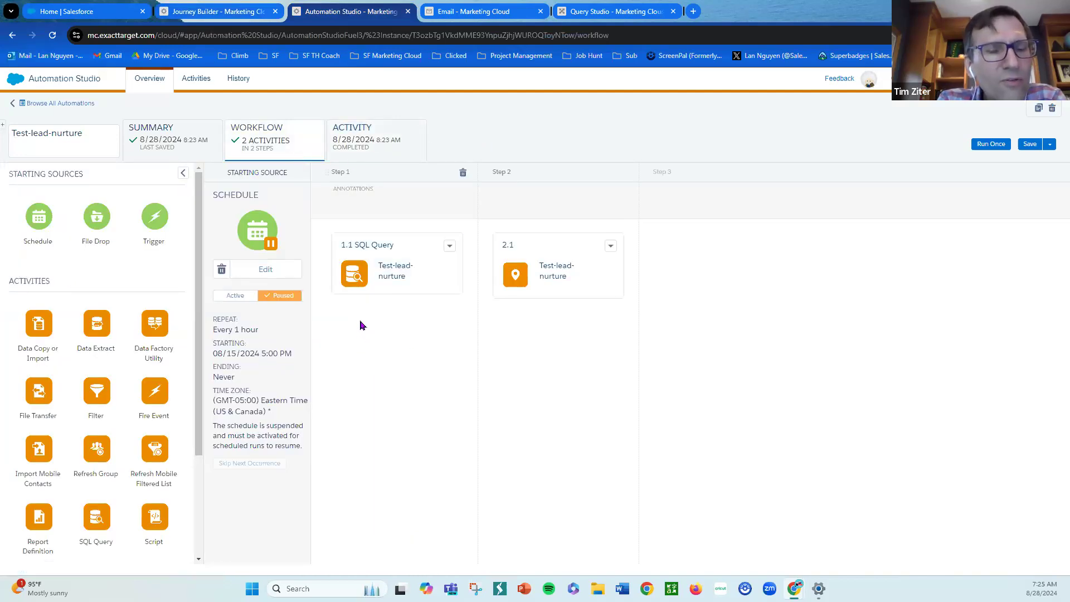
pyautogui.click(451, 247)
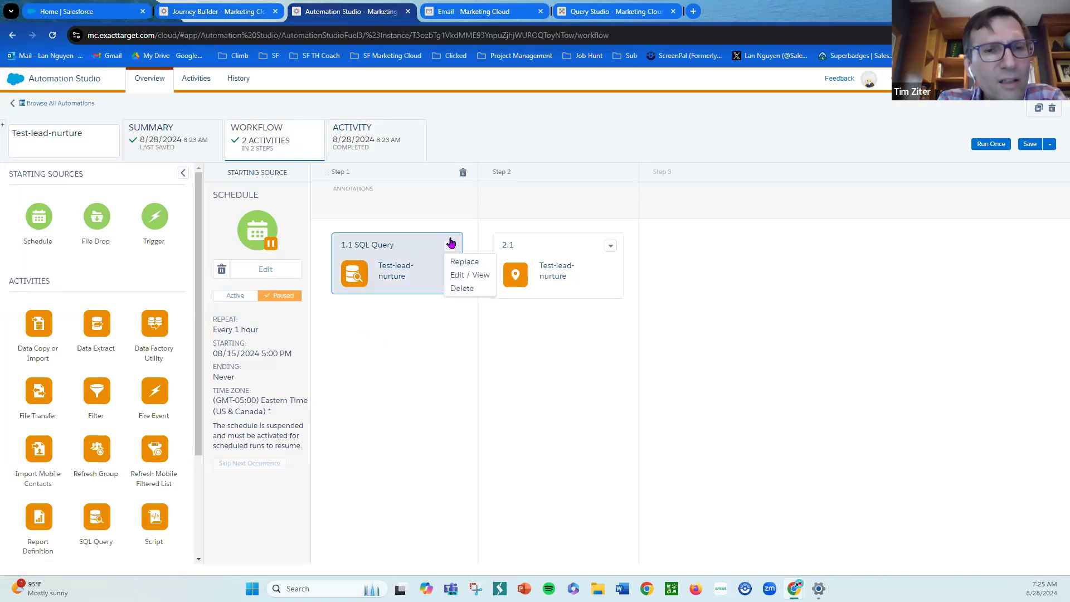
pyautogui.click(488, 276)
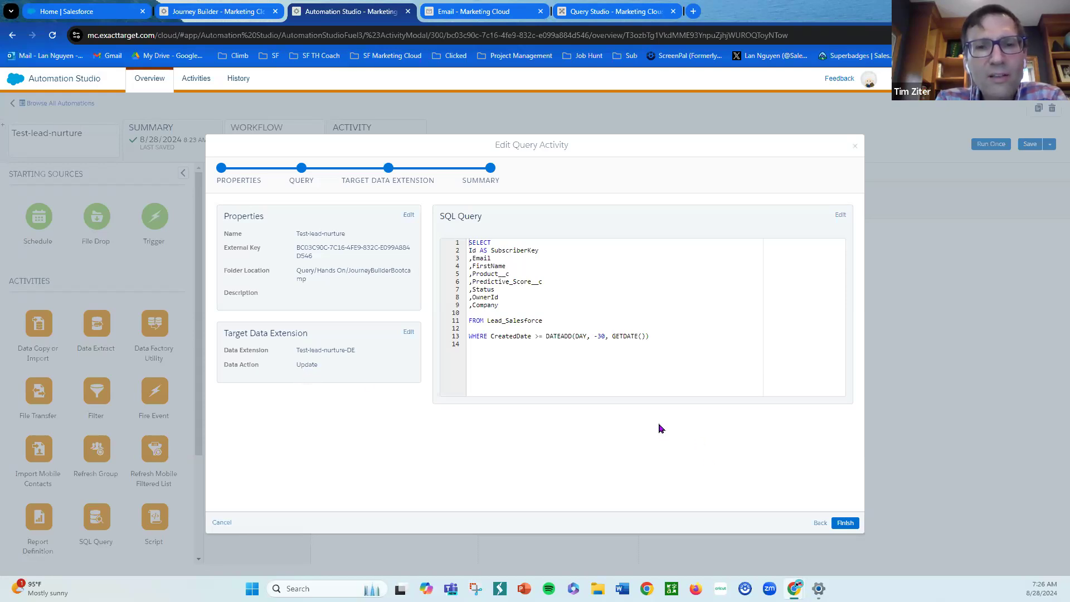
pyautogui.click(840, 217)
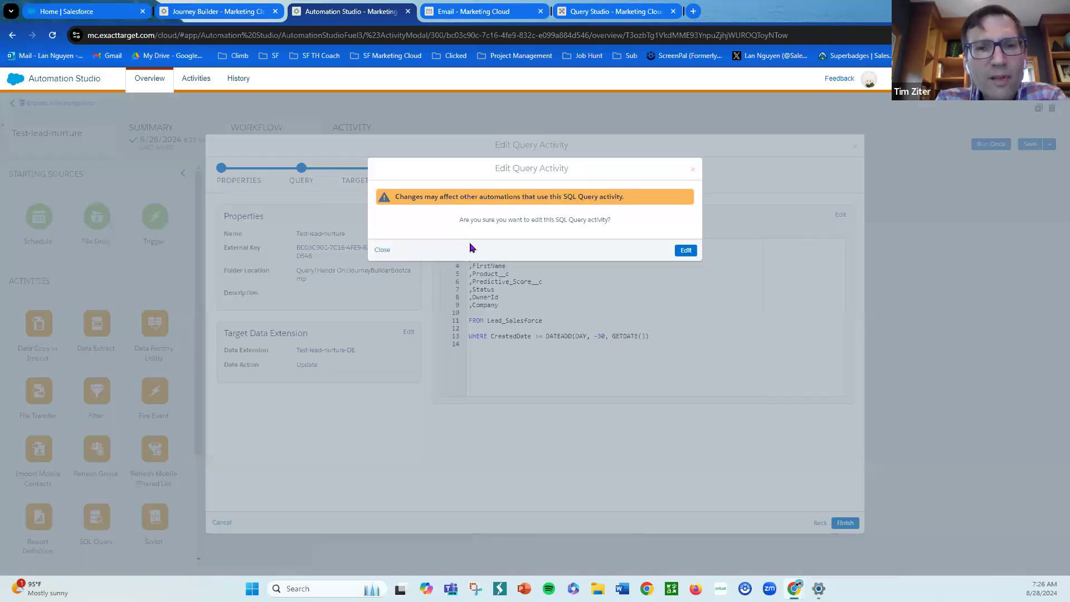
pyautogui.click(685, 251)
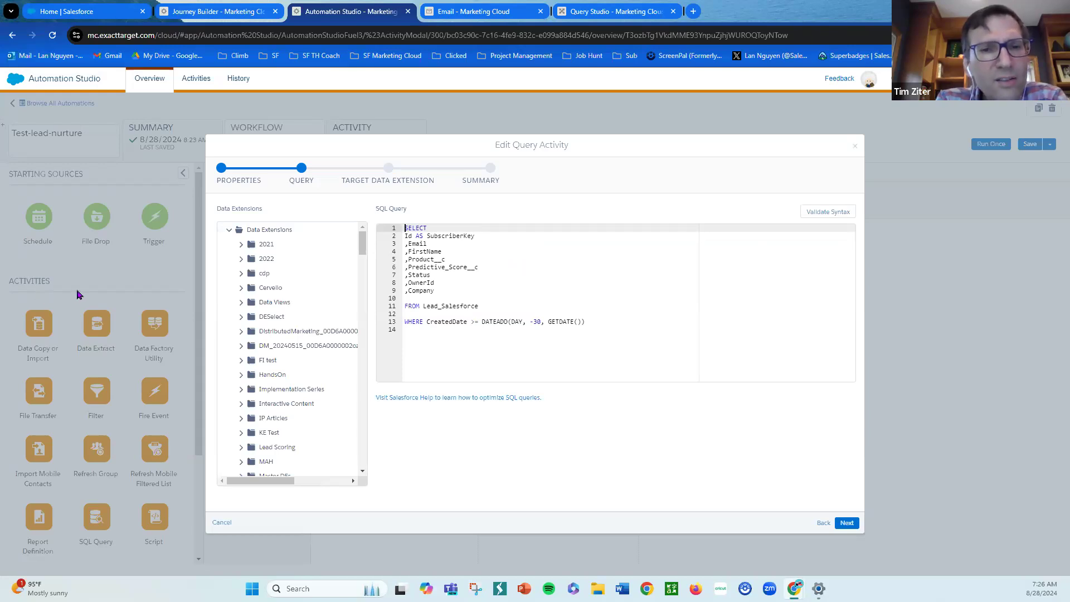
pyautogui.click(846, 522)
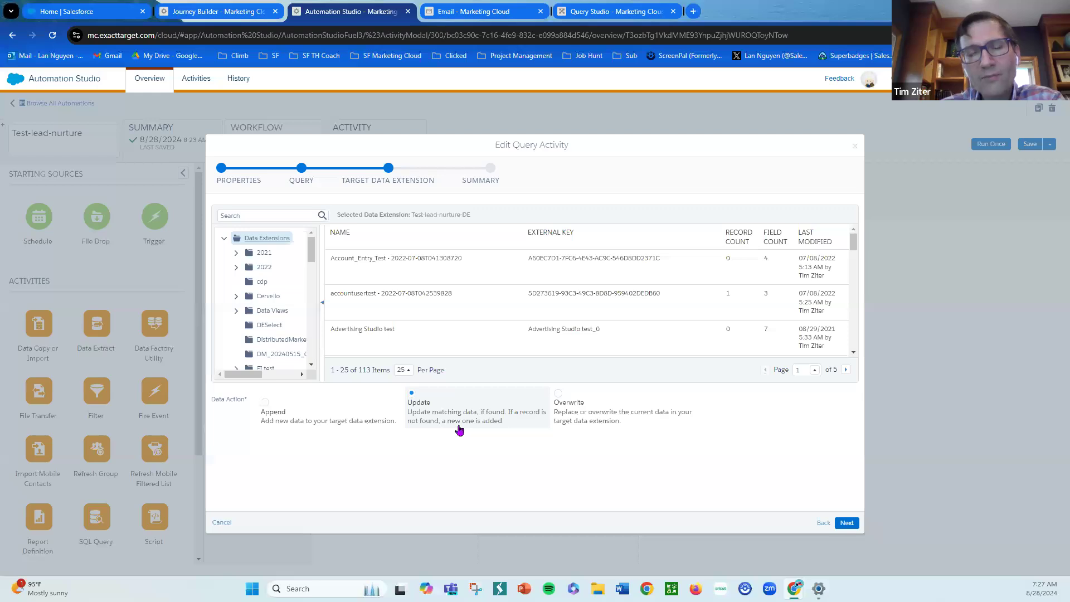
pyautogui.click(566, 401)
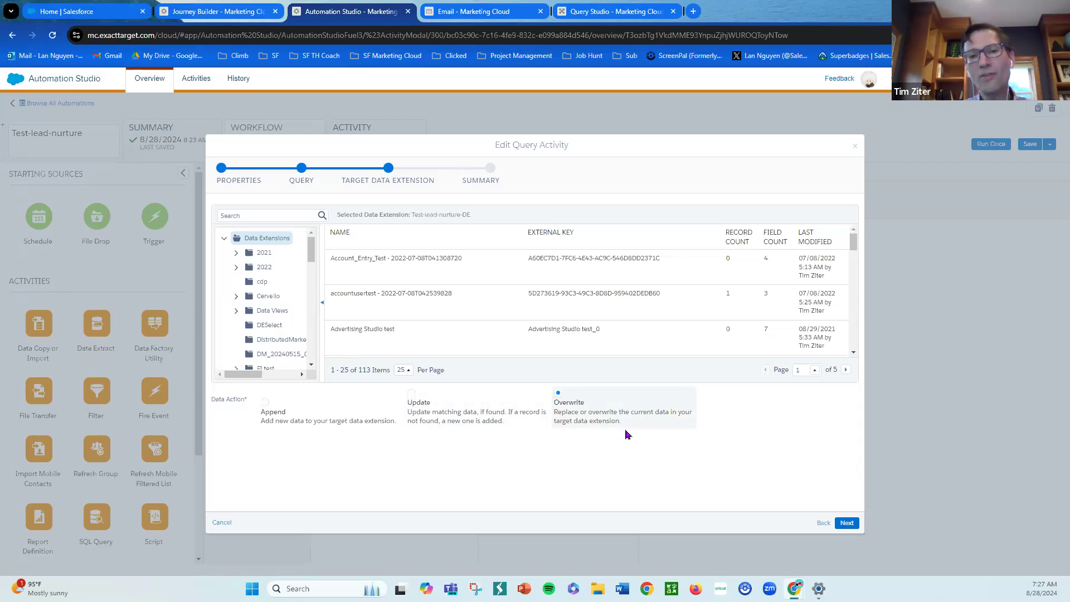
pyautogui.click(478, 427)
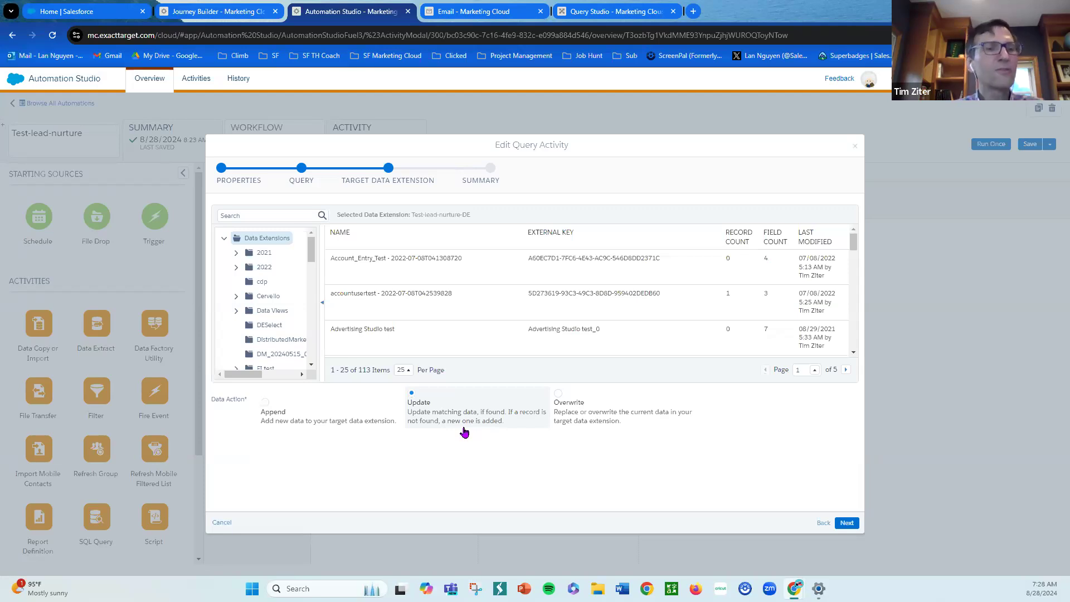
# - Review the running journey version's contact counts along each of its paths
pyautogui.click(227, 14)
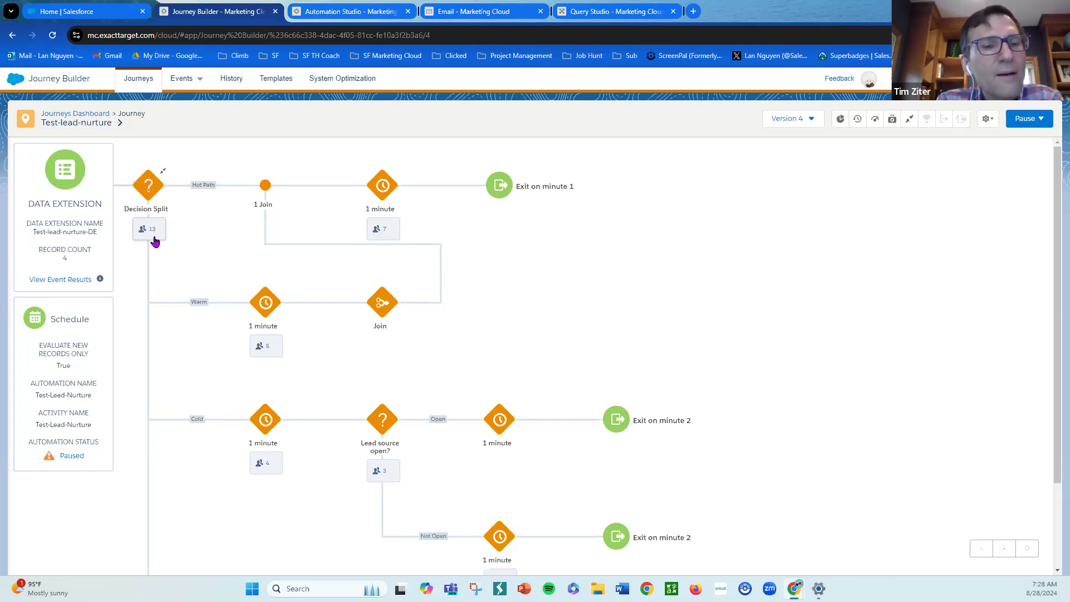
pyautogui.scroll(-2, 155, 241)
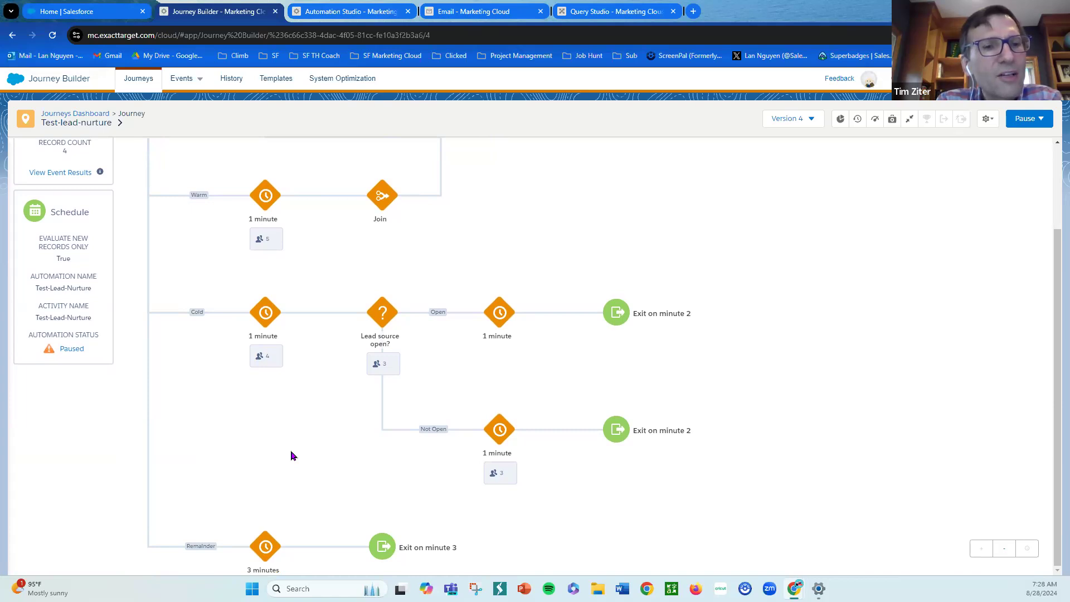
pyautogui.scroll(2, 310, 418)
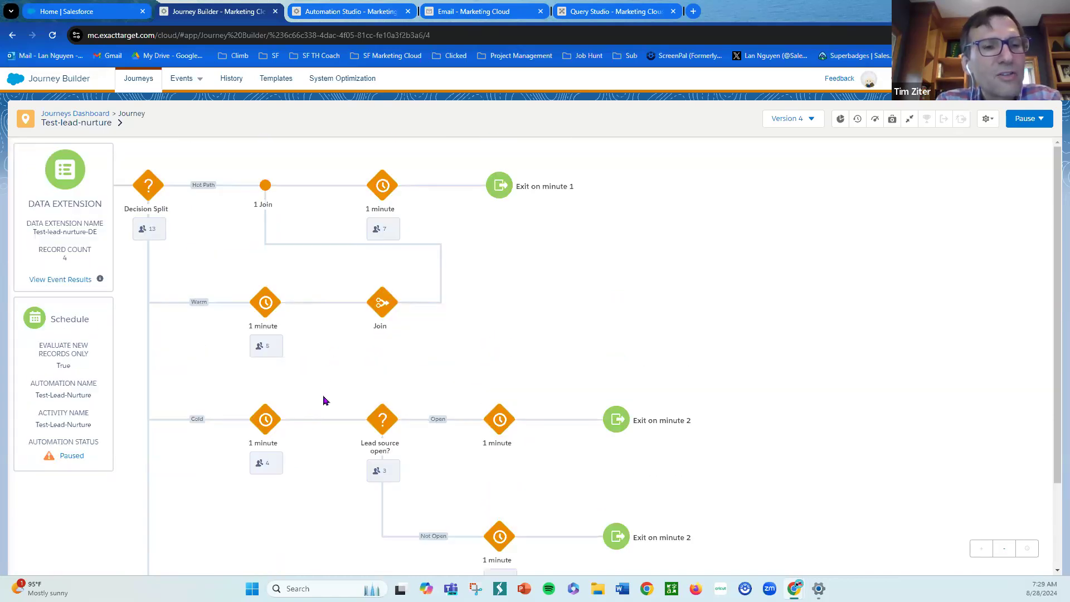
pyautogui.scroll(-1, 326, 408)
pyautogui.scroll(-1, 326, 410)
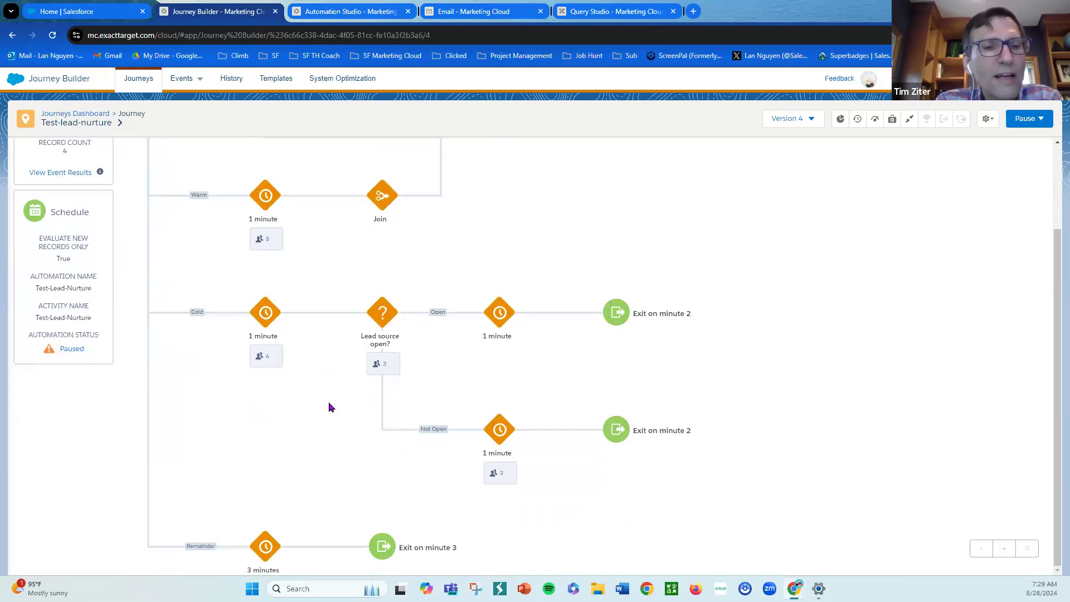
pyautogui.scroll(2, 331, 404)
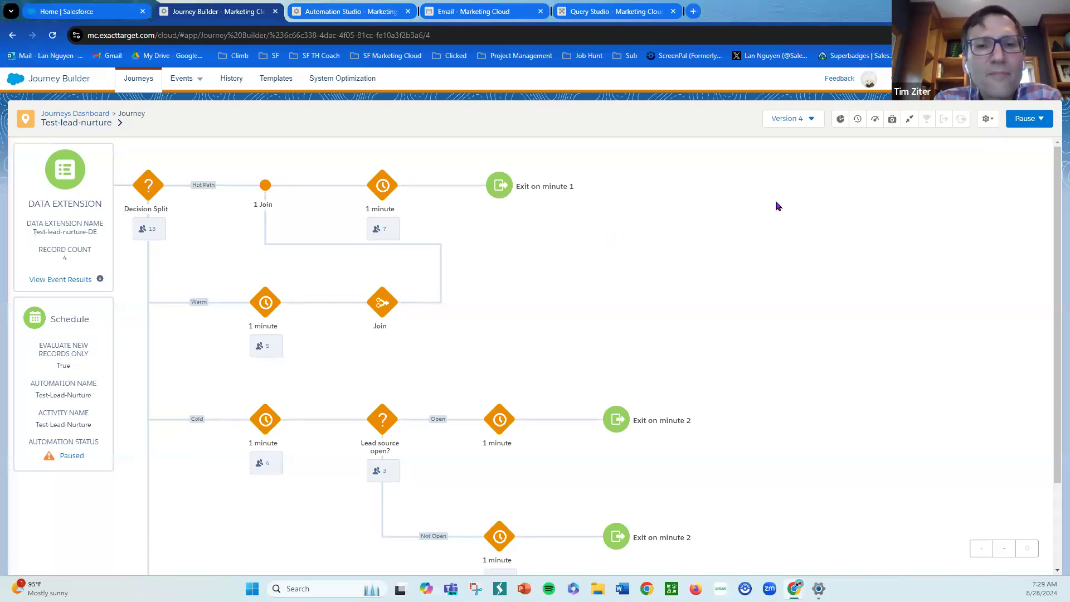
# - Open draft Version 5 of the journey and add an Object Activity on the Hot Path after the join
pyautogui.click(811, 124)
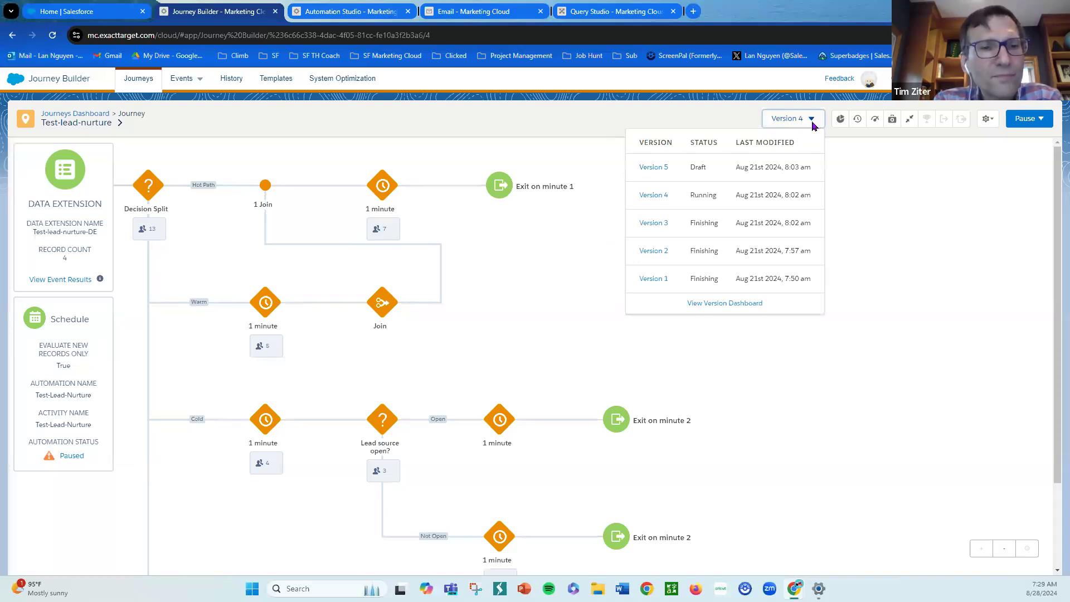
pyautogui.click(655, 168)
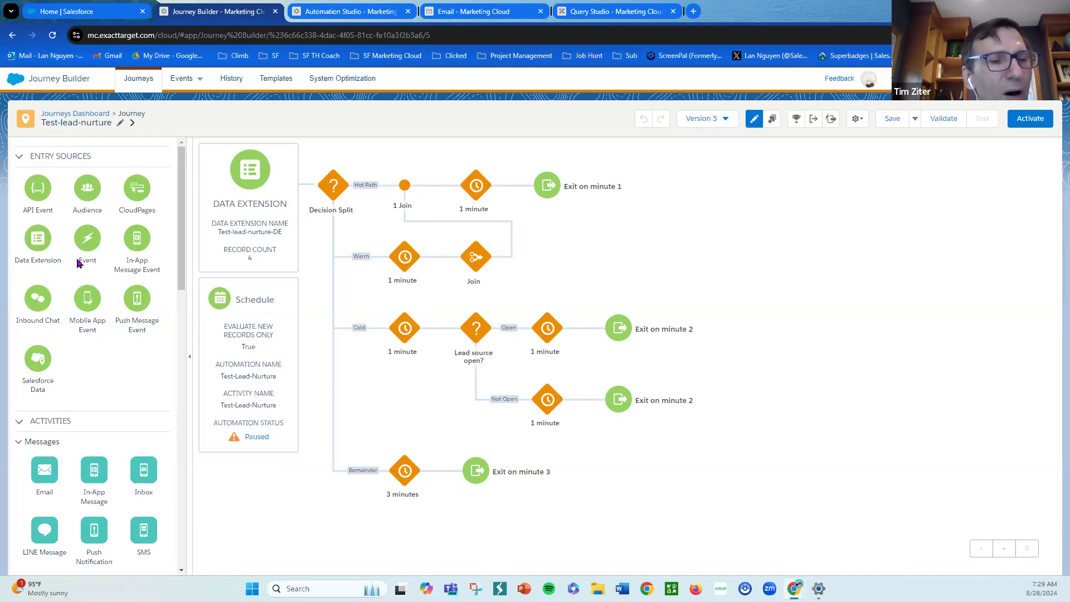
pyautogui.scroll(-5, 136, 304)
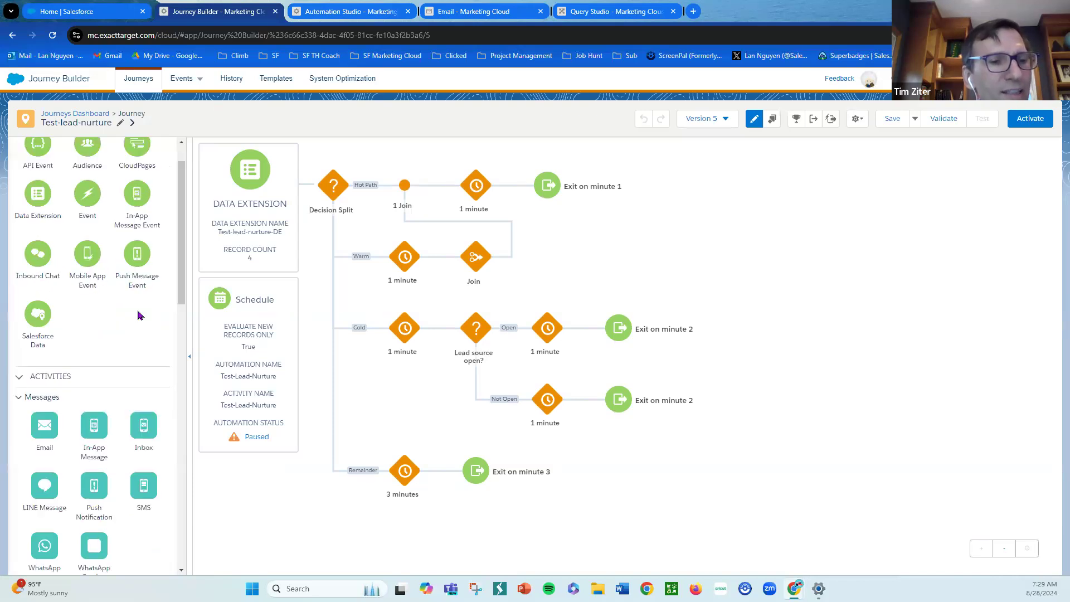
pyautogui.scroll(-3, 140, 317)
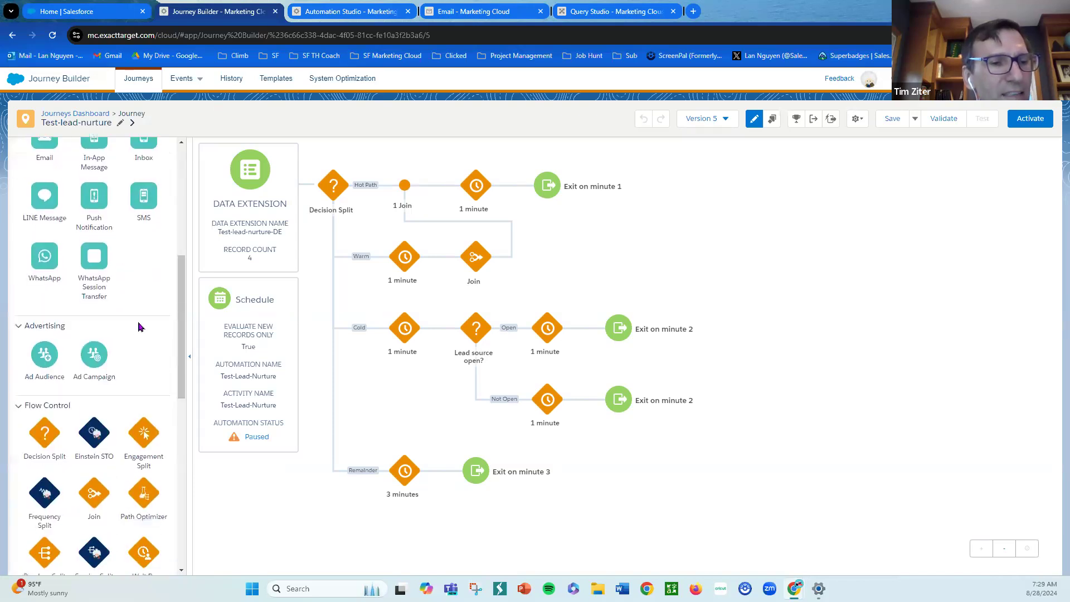
pyautogui.scroll(-7, 140, 326)
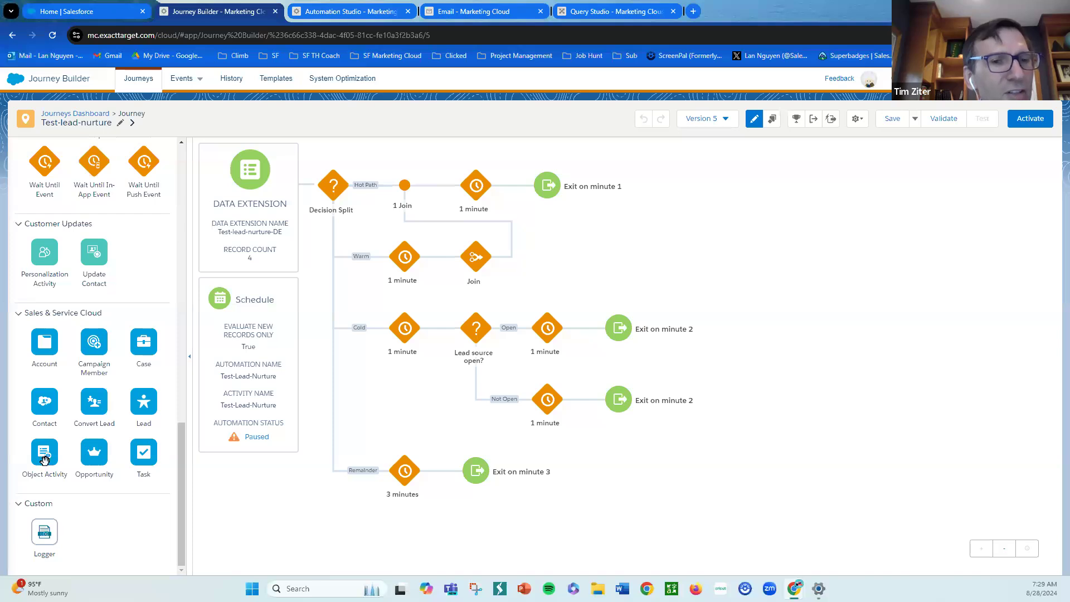
pyautogui.moveTo(47, 459); pyautogui.dragTo(438, 196)
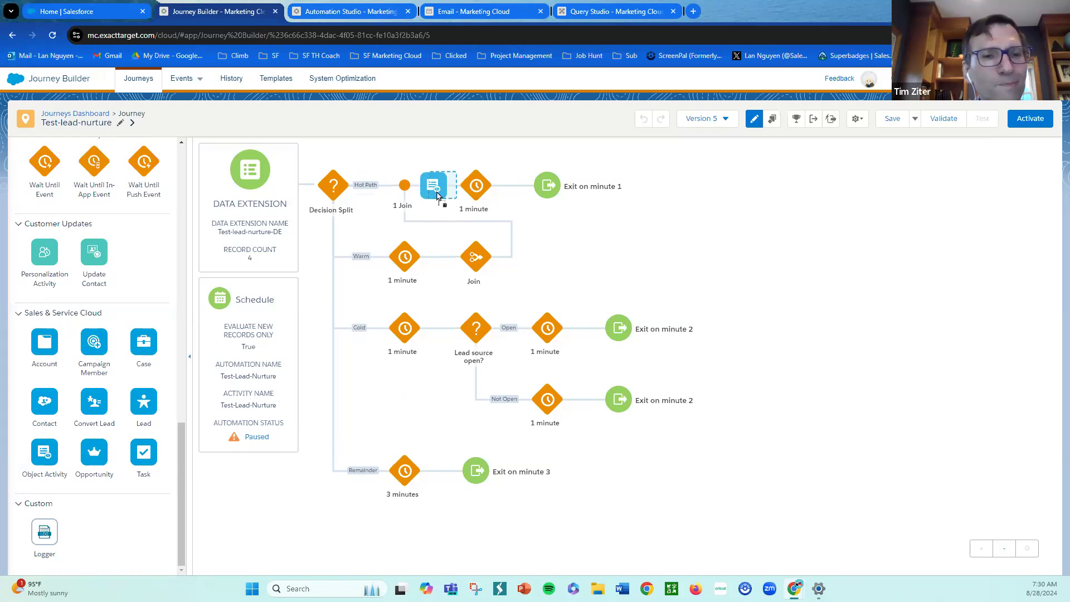
pyautogui.moveTo(438, 196); pyautogui.dragTo(443, 196)
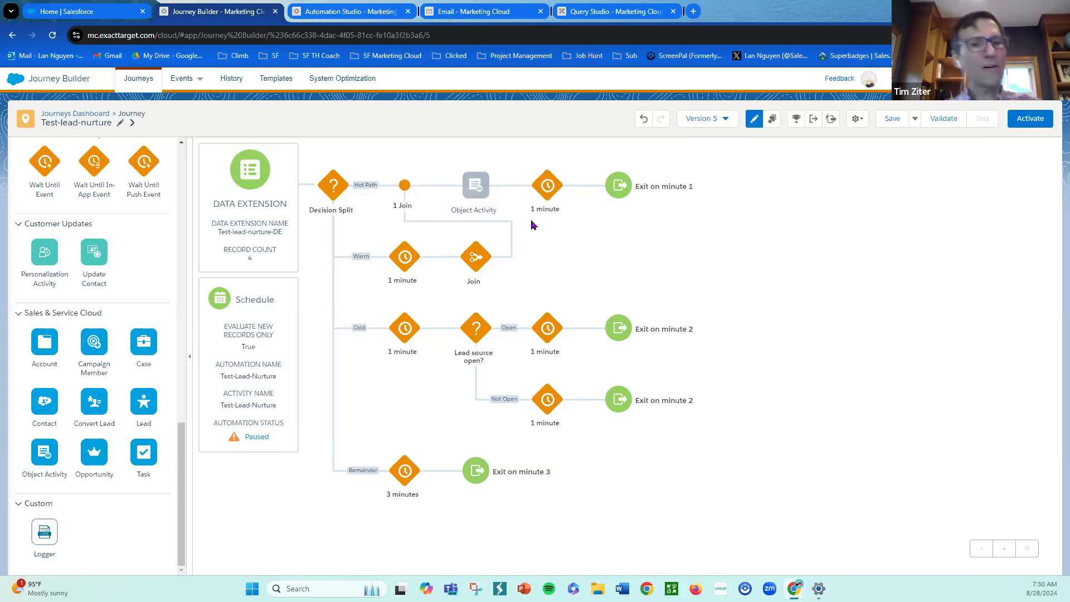
pyautogui.moveTo(480, 191)
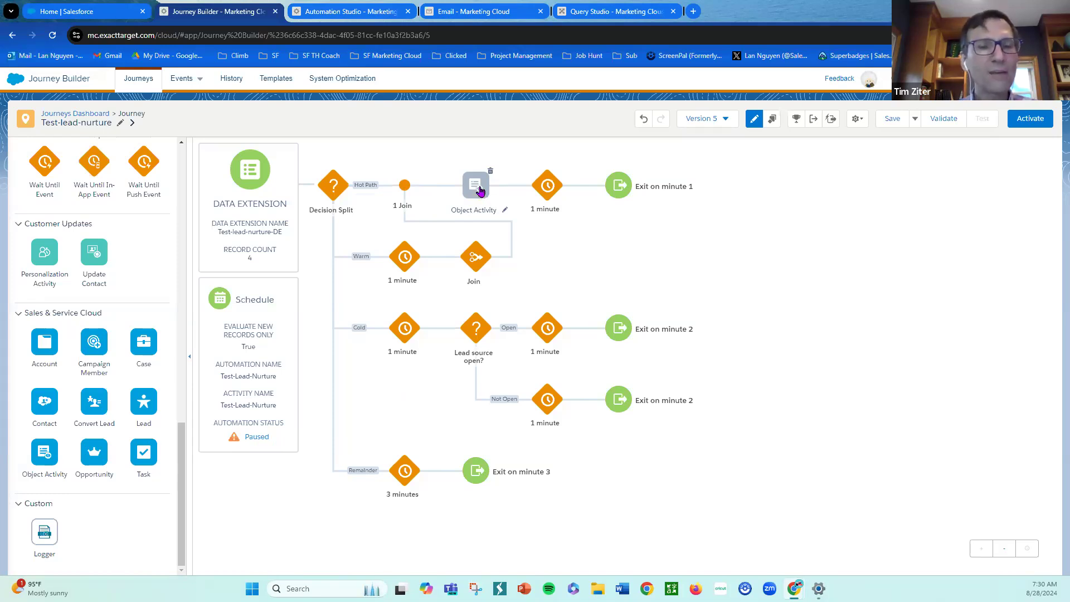
# - Configure the Object Activity to create a new record on the Task object
pyautogui.click(480, 190)
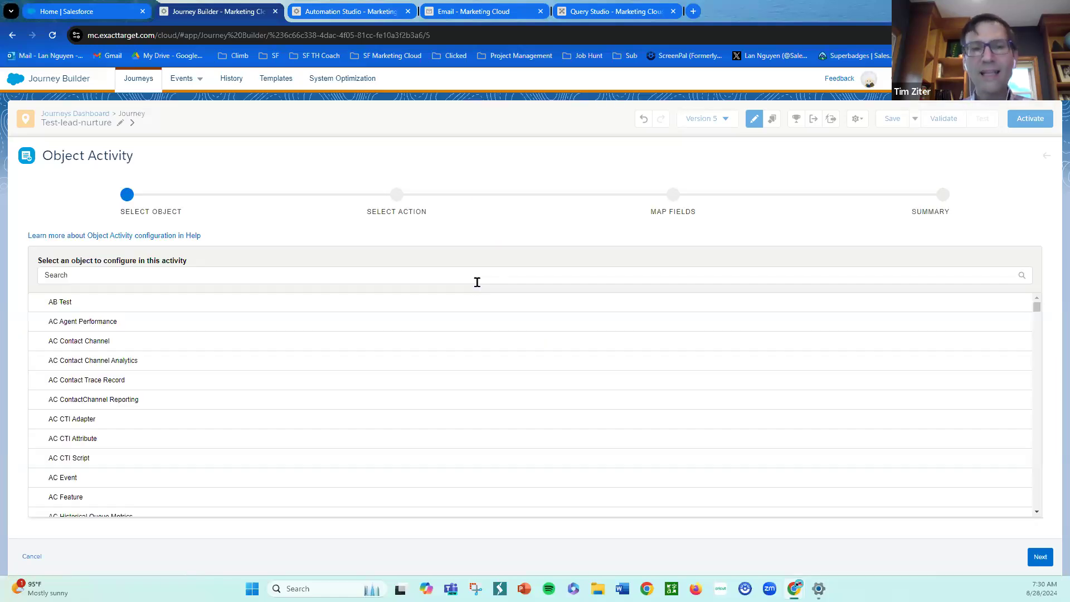
pyautogui.click(307, 269)
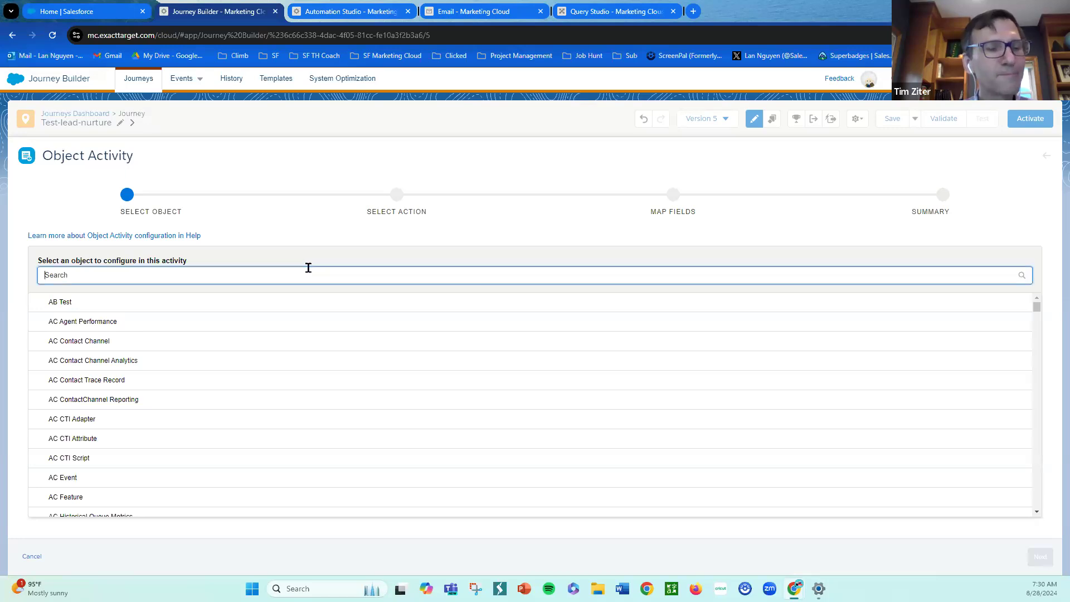
pyautogui.write('task')
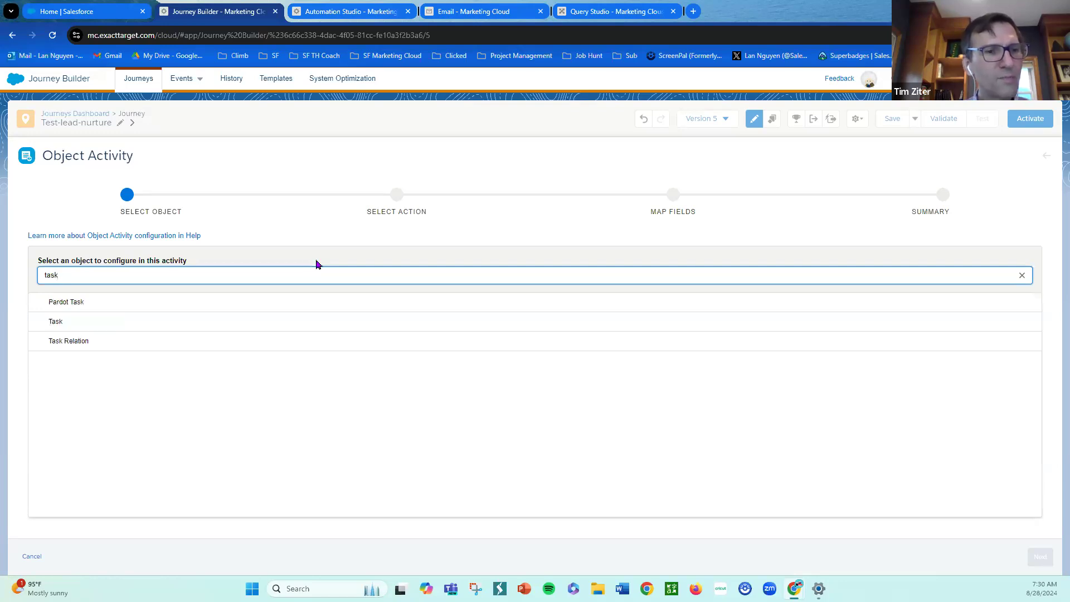
pyautogui.click(91, 322)
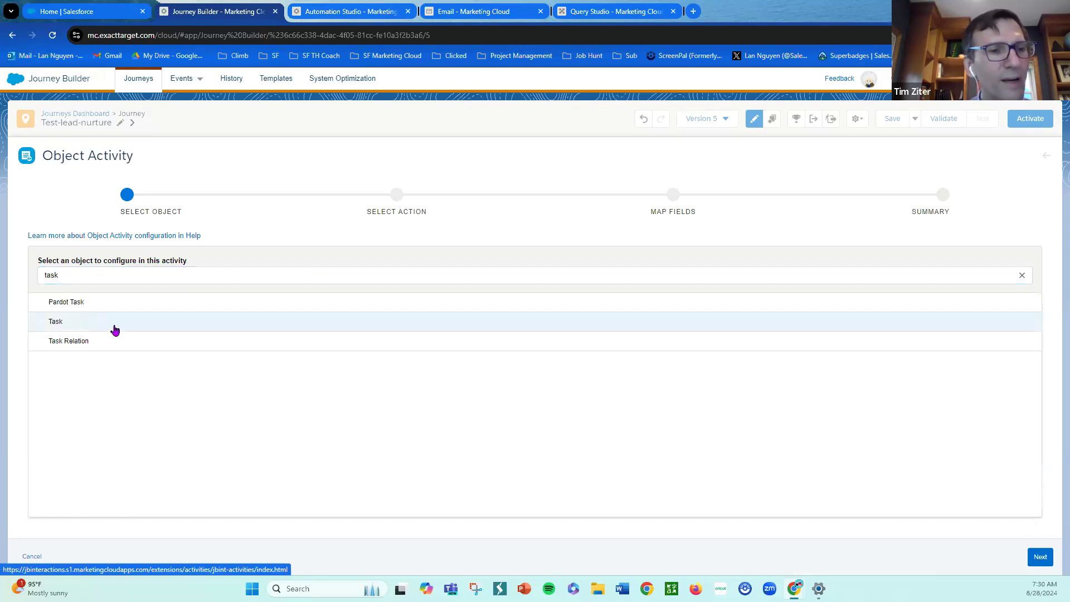
pyautogui.click(1041, 558)
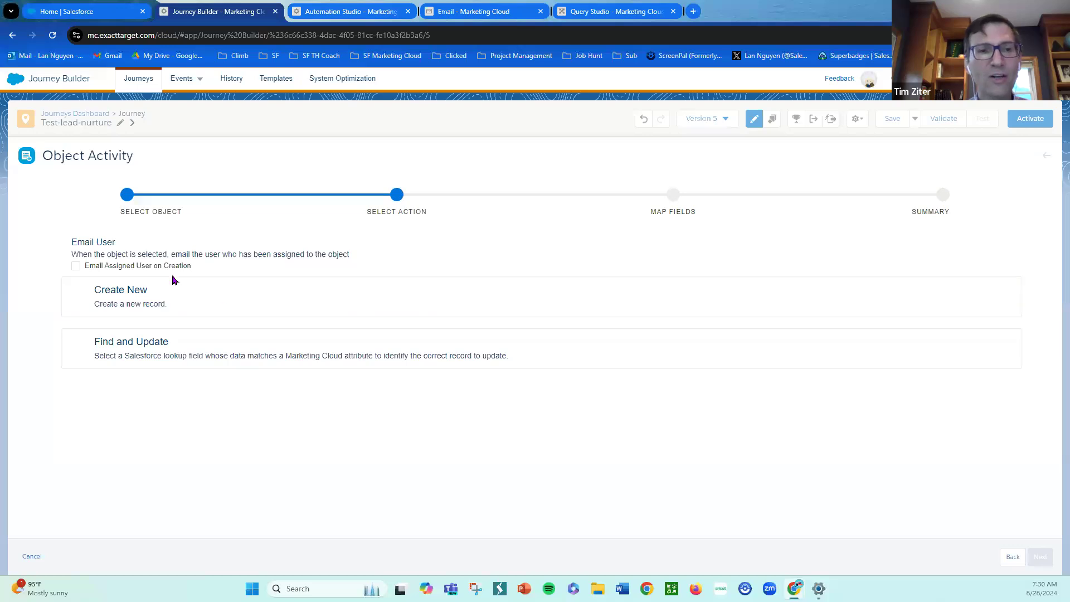
pyautogui.click(174, 294)
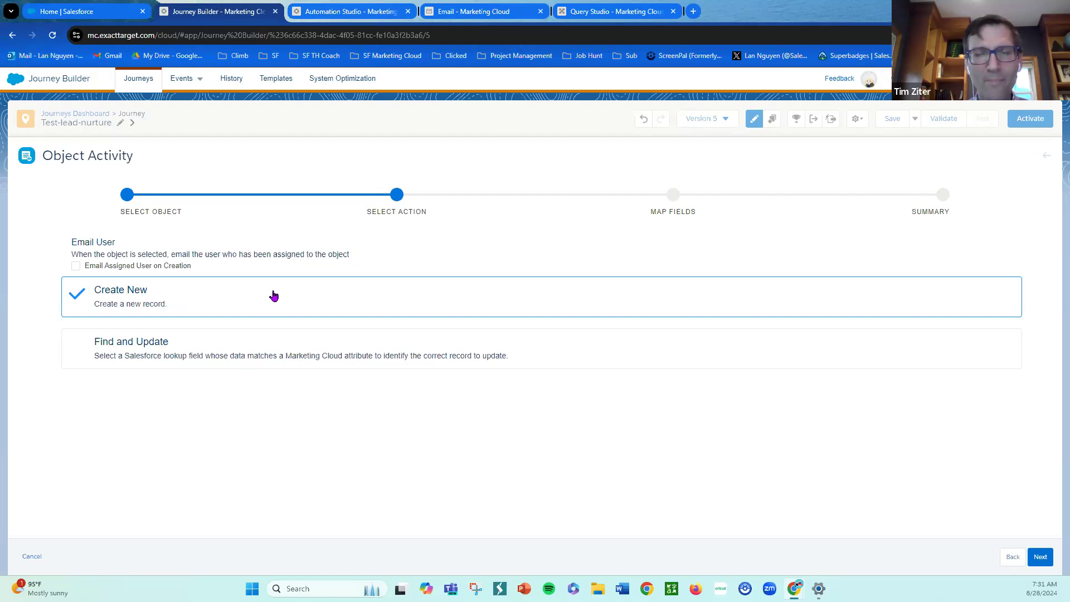
pyautogui.click(1030, 559)
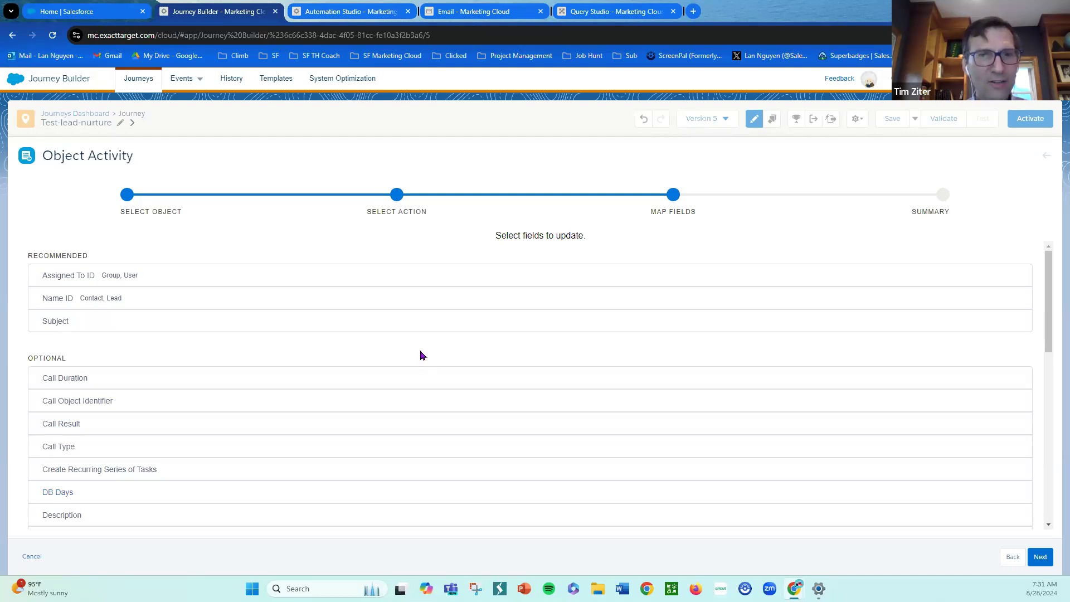
# - Review the Task fields available for mapping
pyautogui.scroll(-1, 443, 337)
pyautogui.scroll(-4, 443, 347)
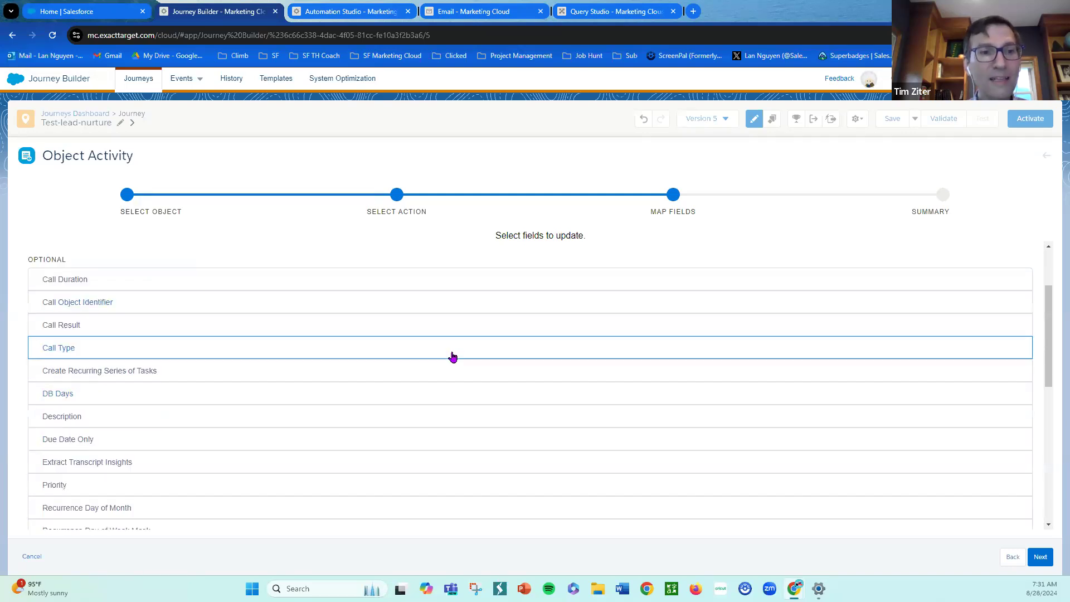
pyautogui.scroll(-4, 461, 372)
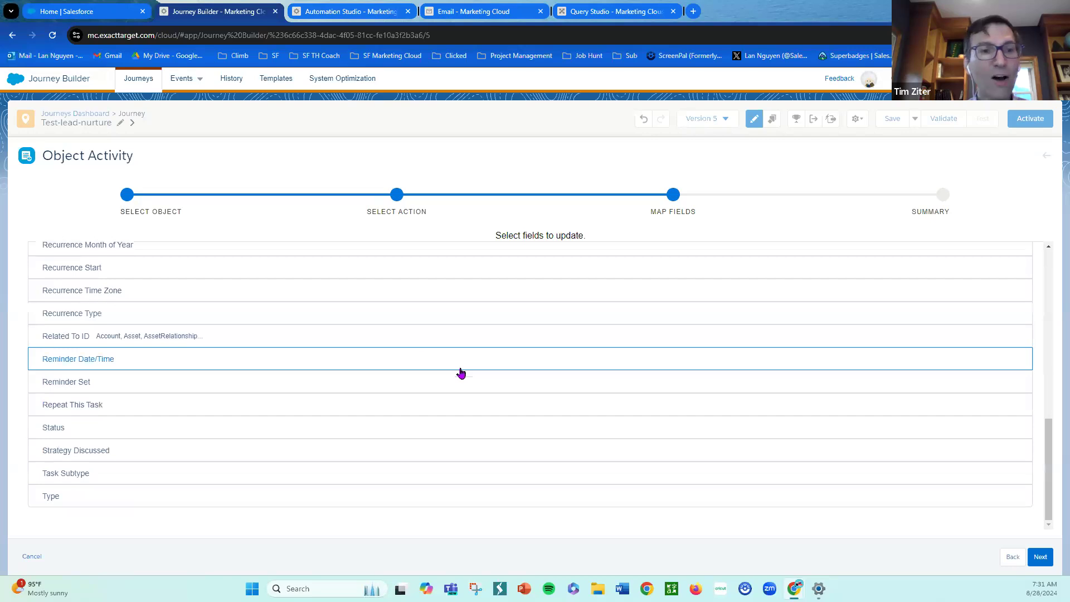
pyautogui.scroll(10, 461, 373)
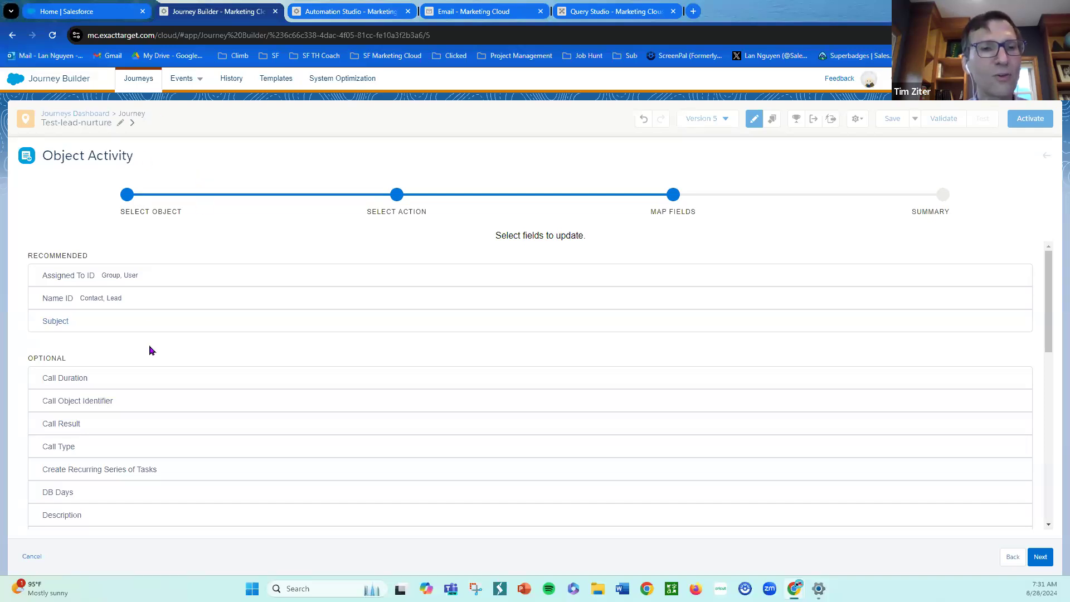
# - Switch to the Salesforce org and open the Task object's Task Layout page layout in Setup's Object Manager to examine its fields
pyautogui.click(85, 13)
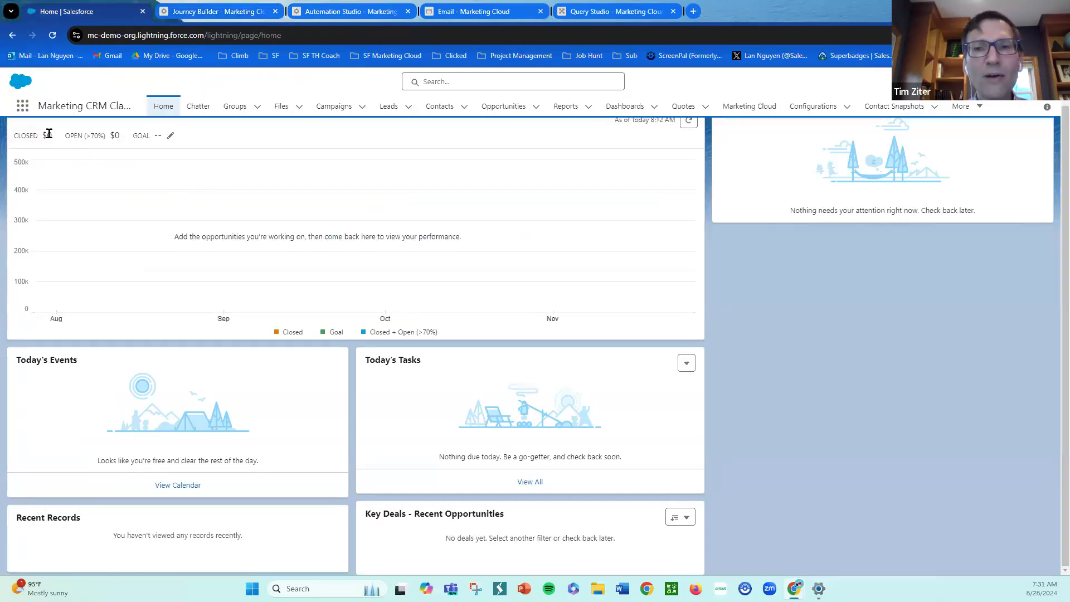
pyautogui.click(22, 111)
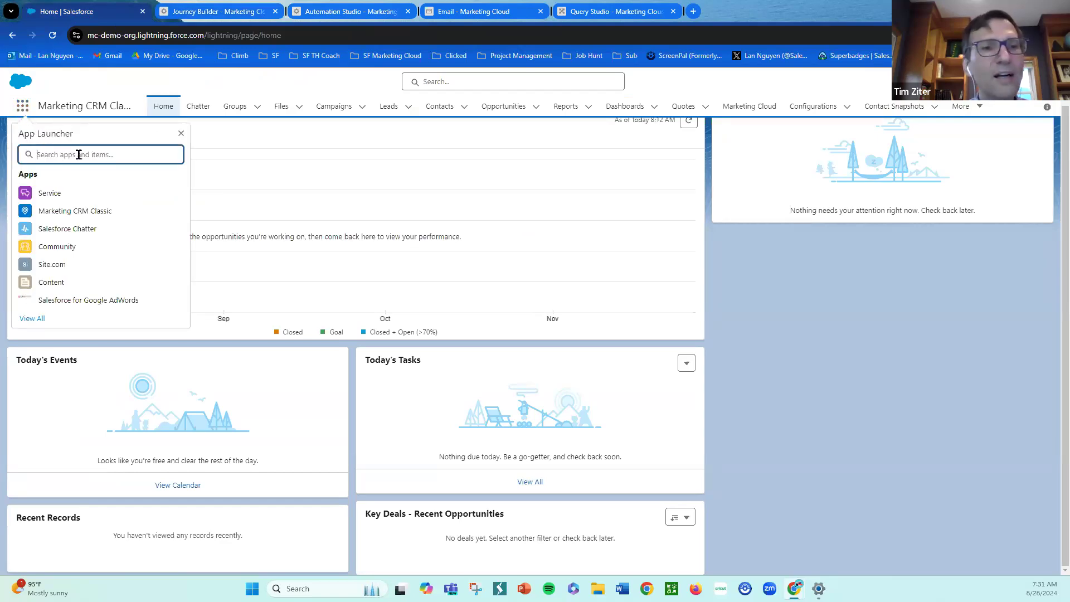
pyautogui.click(1002, 81)
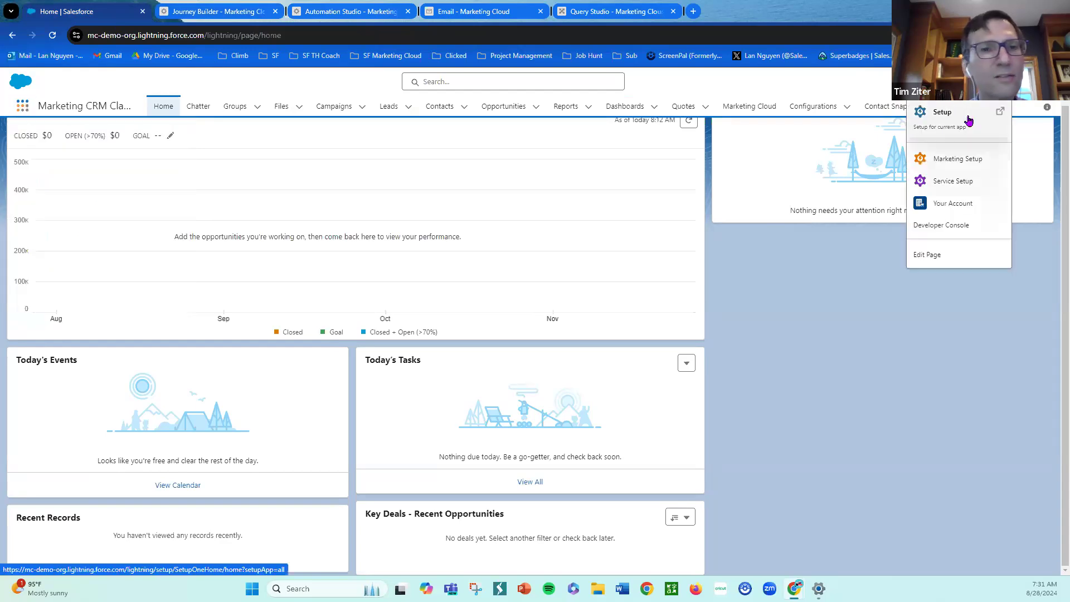
pyautogui.click(935, 119)
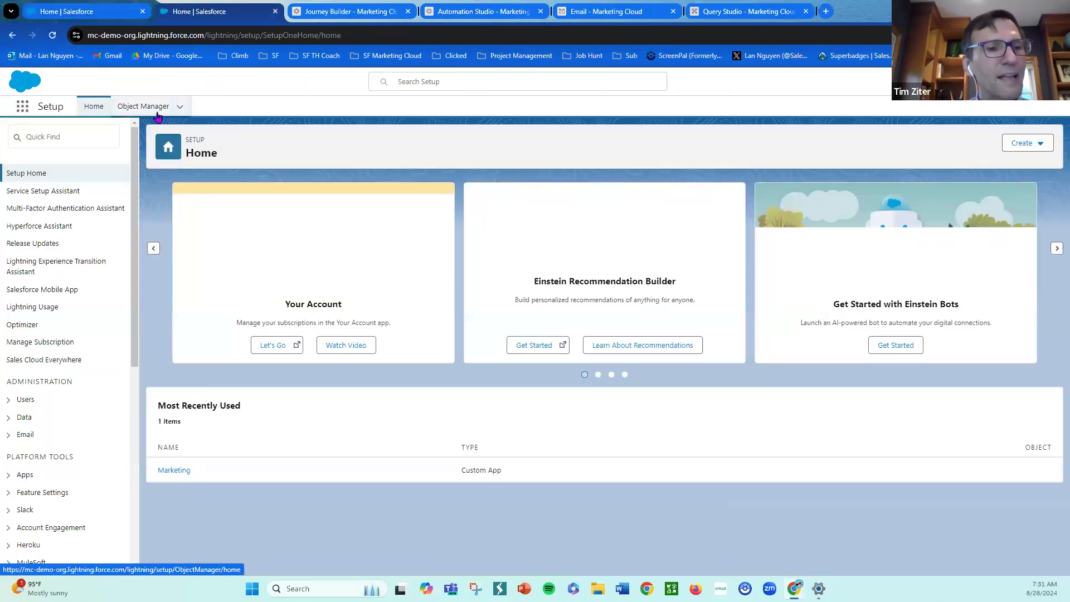
pyautogui.click(158, 114)
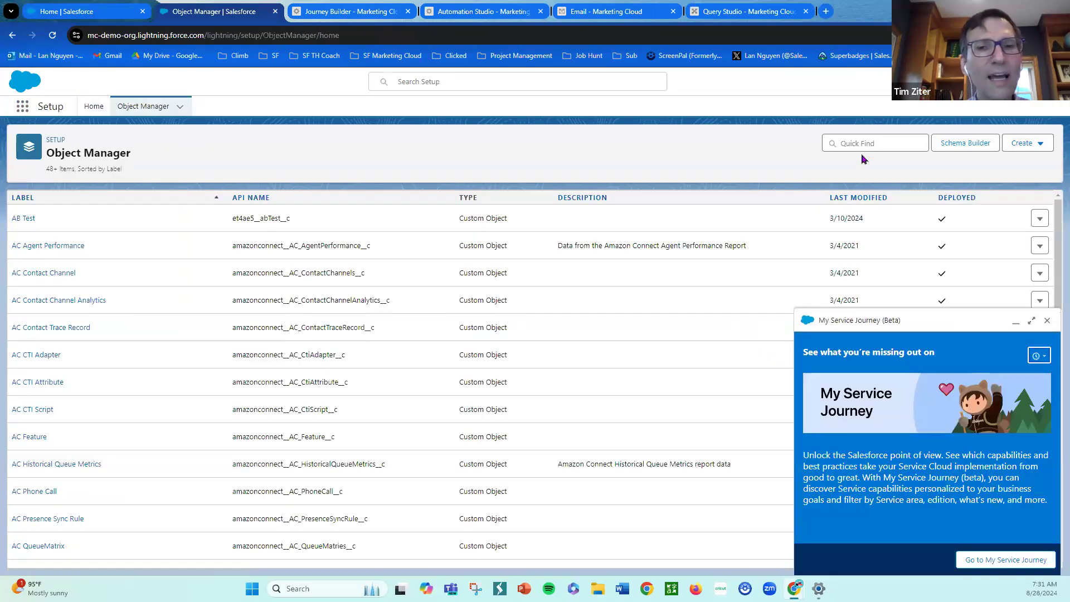
pyautogui.click(865, 145)
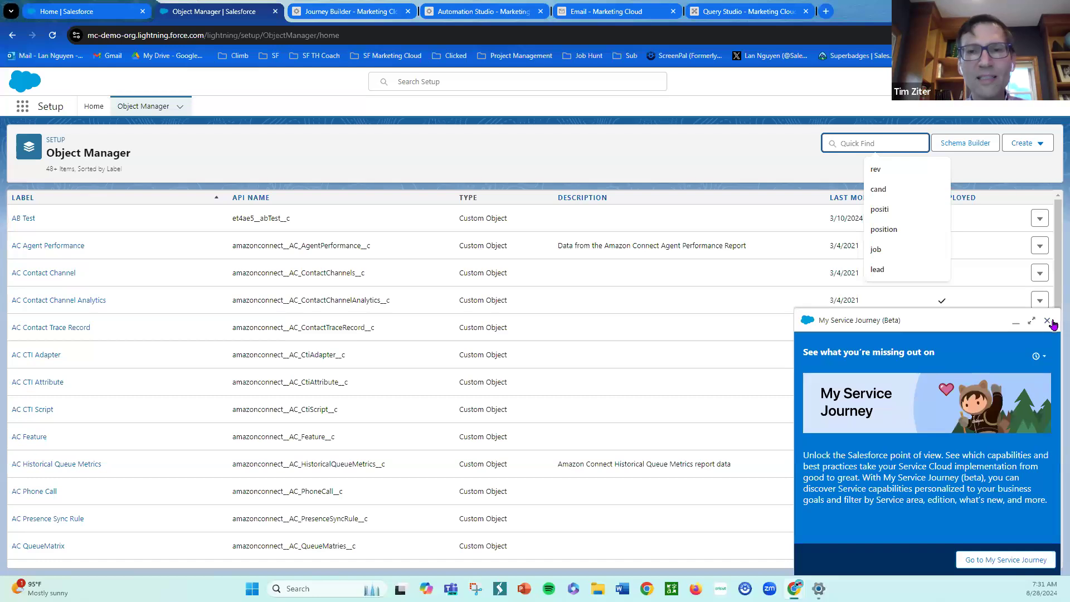
pyautogui.write('task')
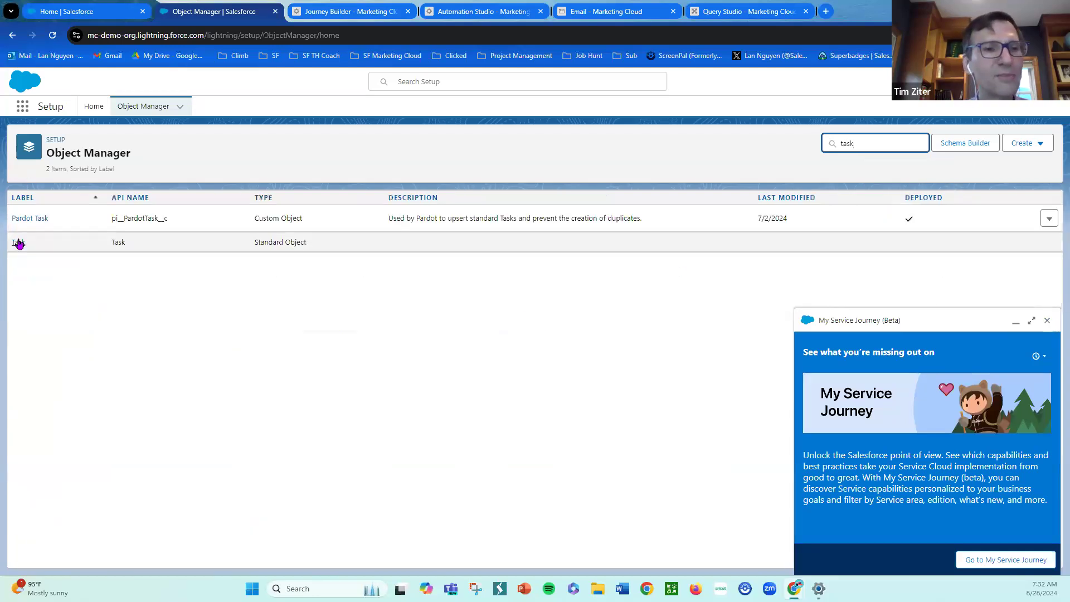
pyautogui.click(20, 246)
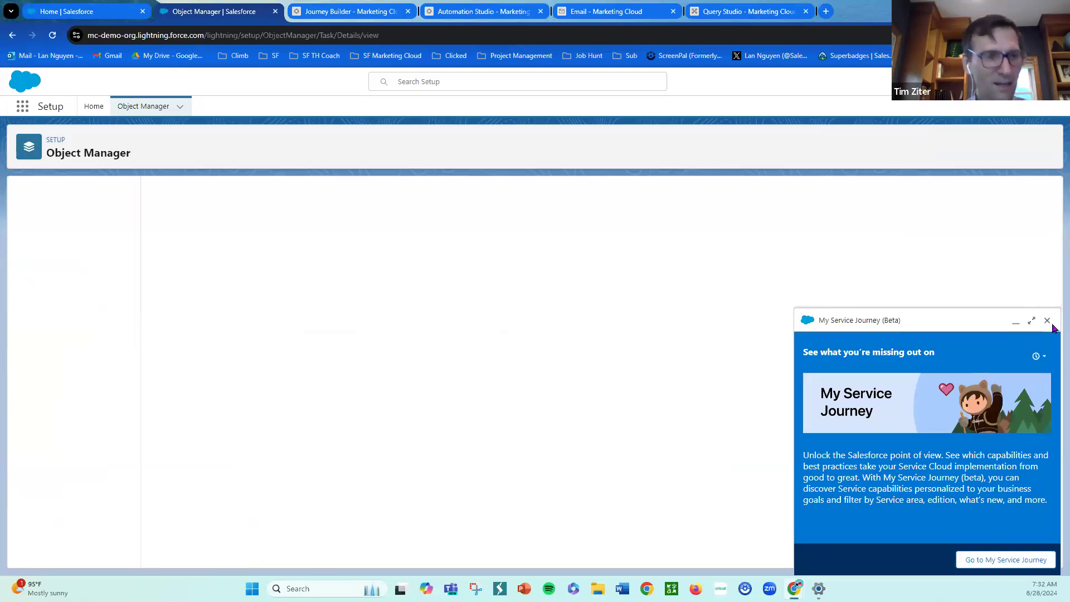
pyautogui.click(1047, 320)
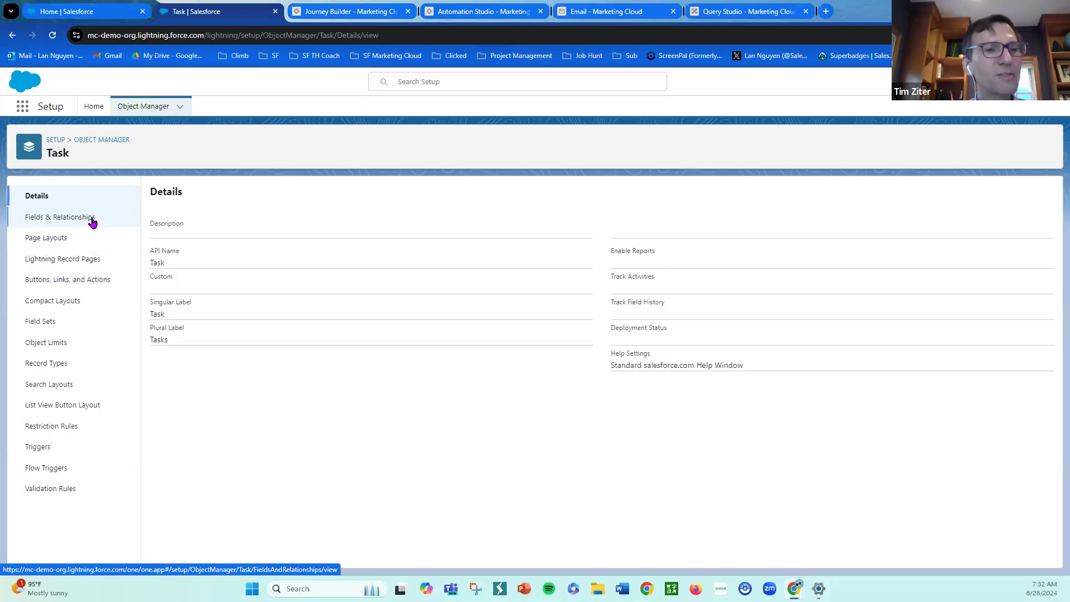
pyautogui.click(71, 241)
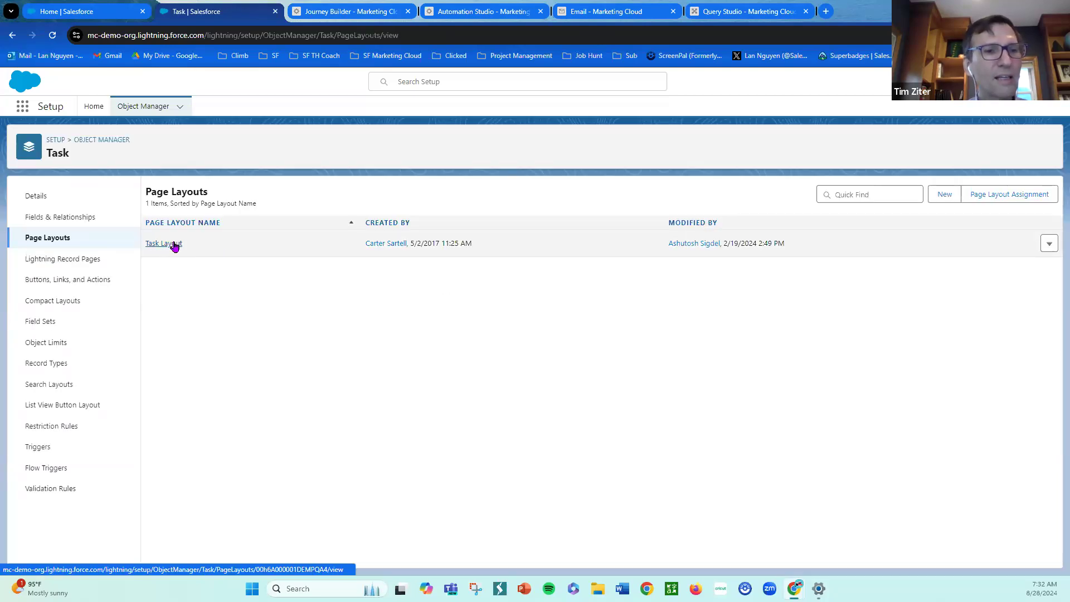
pyautogui.click(174, 246)
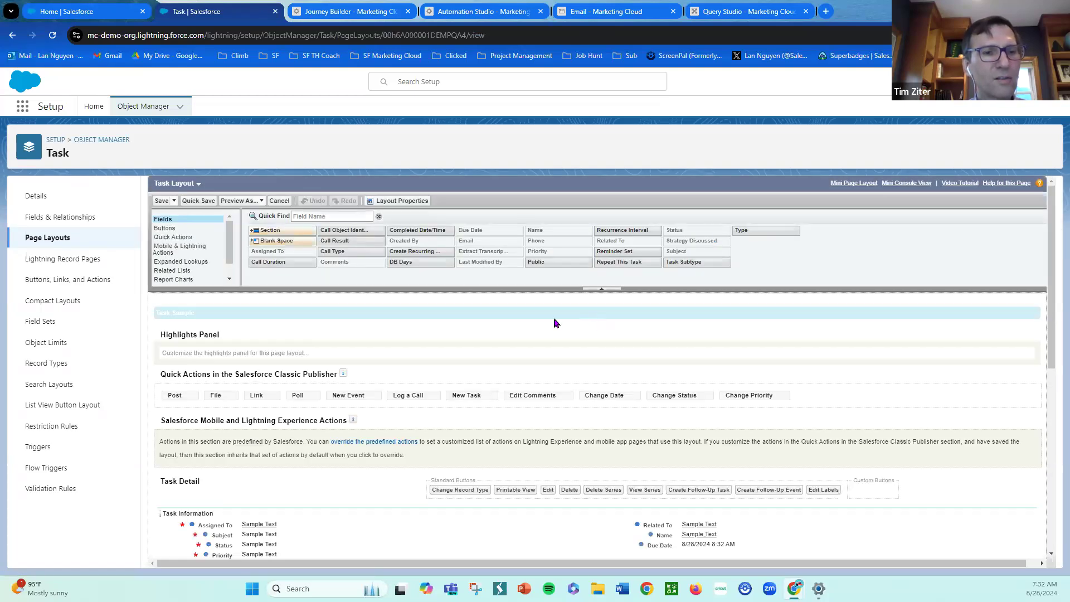
pyautogui.scroll(-3, 547, 330)
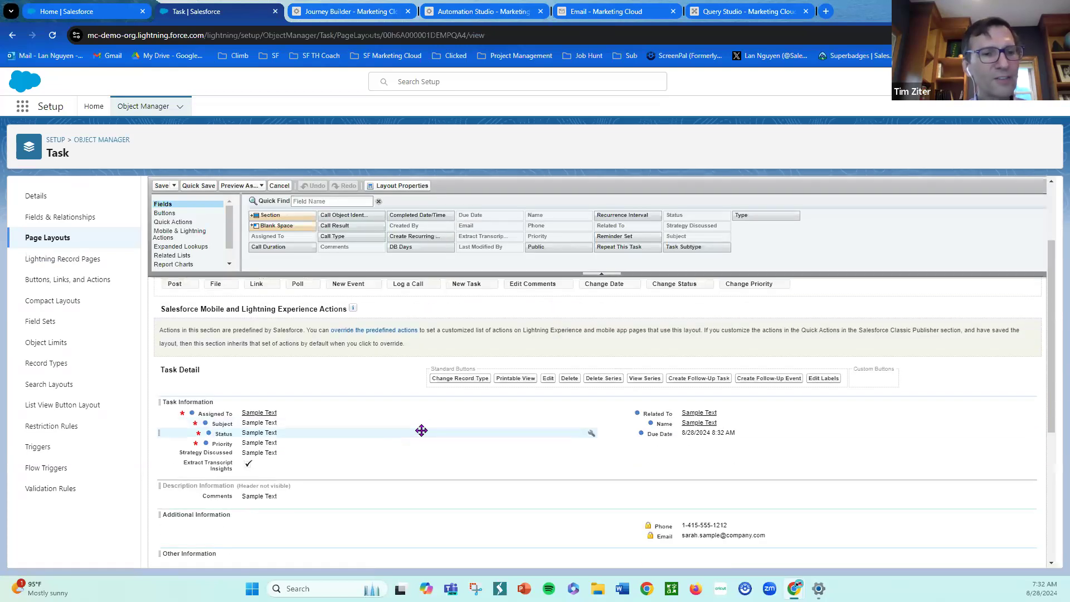
pyautogui.scroll(-1, 420, 432)
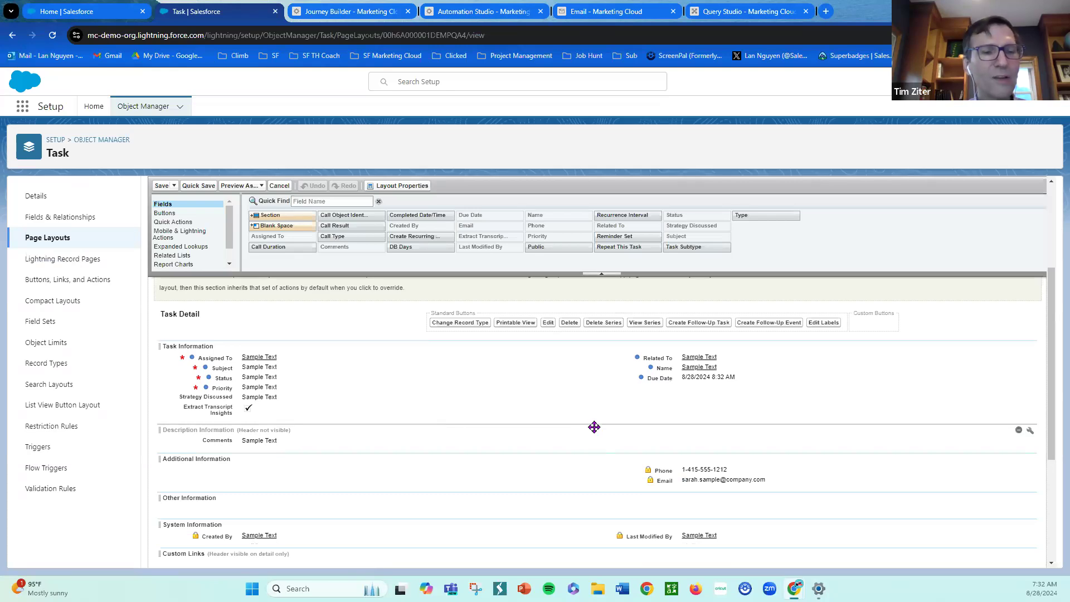
pyautogui.scroll(-1, 594, 428)
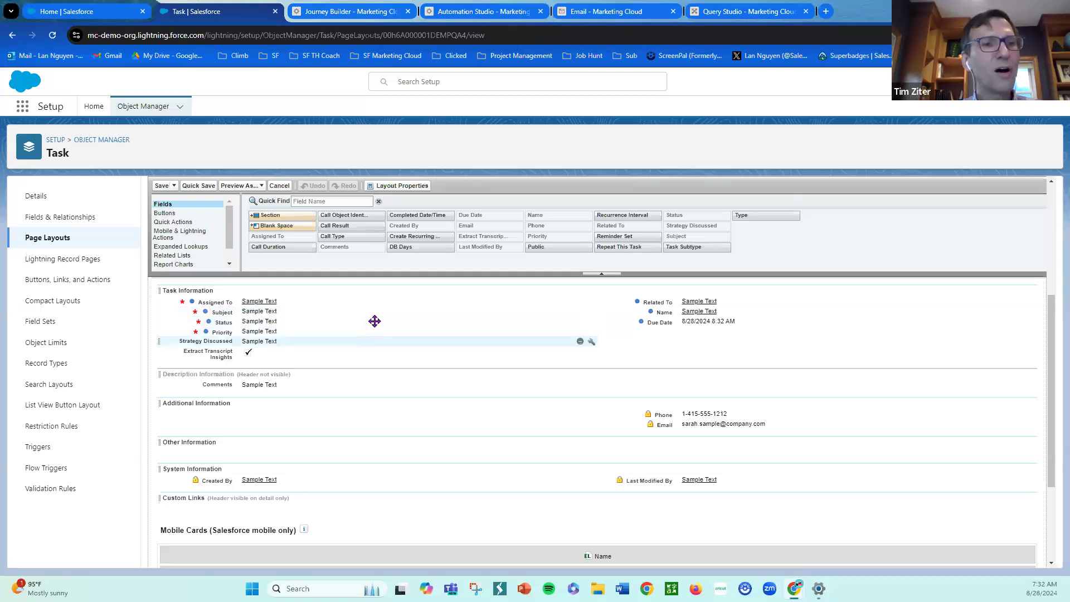
# - Back in the journey, map the Task's Assigned To ID to the entry event's OwnerID attribute and save the mapping
pyautogui.click(358, 16)
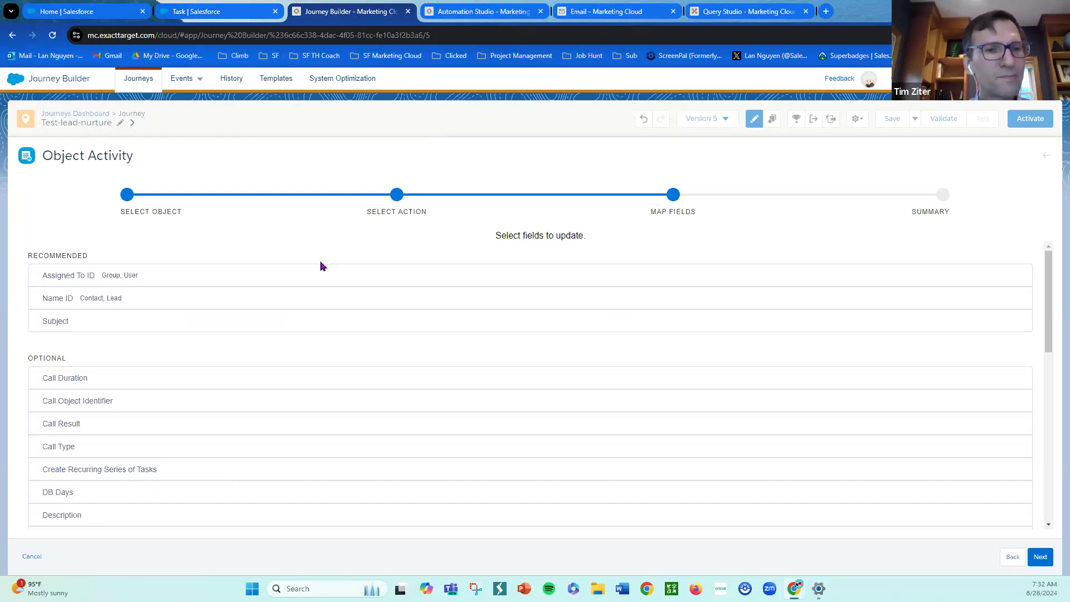
pyautogui.click(209, 279)
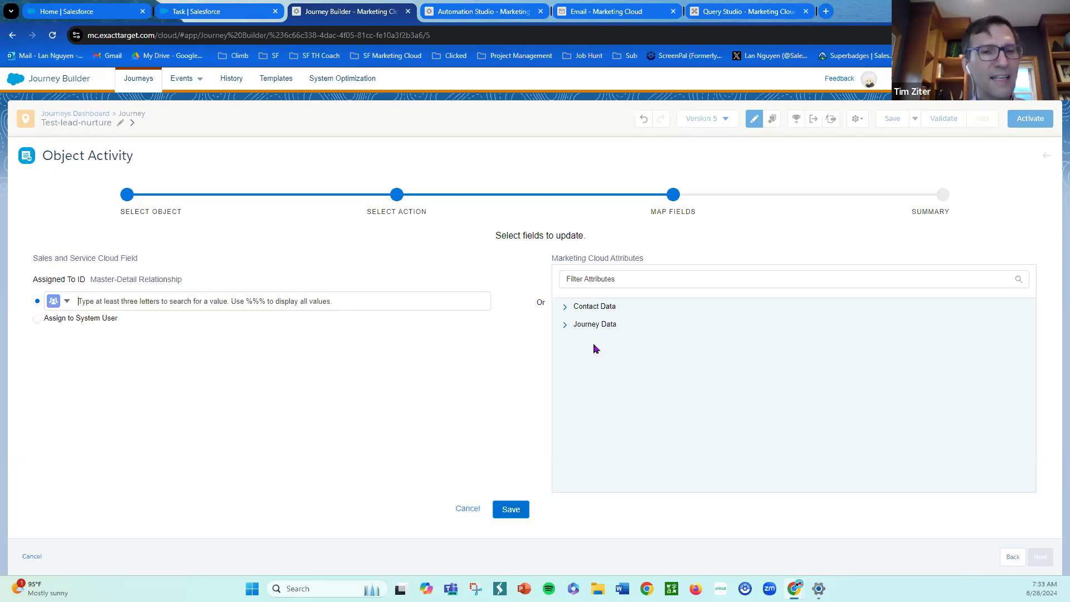
pyautogui.click(565, 308)
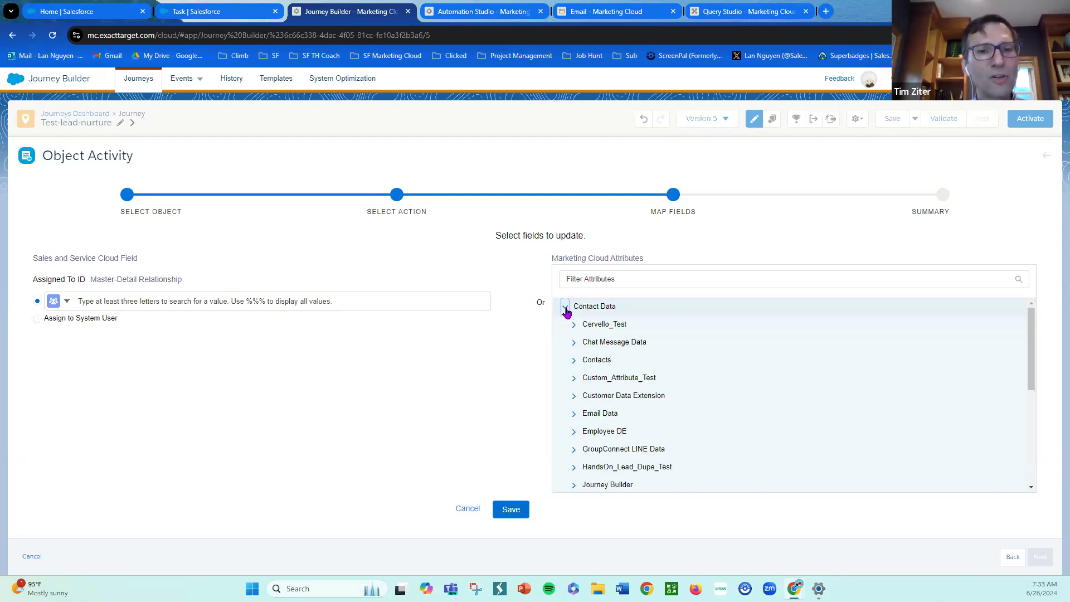
pyautogui.click(565, 308)
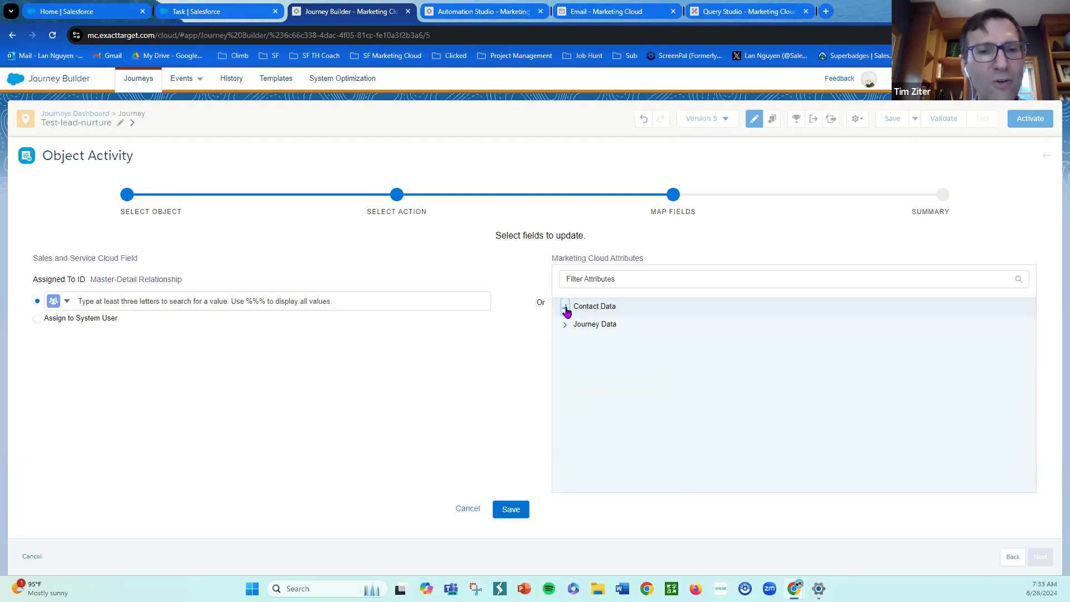
pyautogui.click(566, 325)
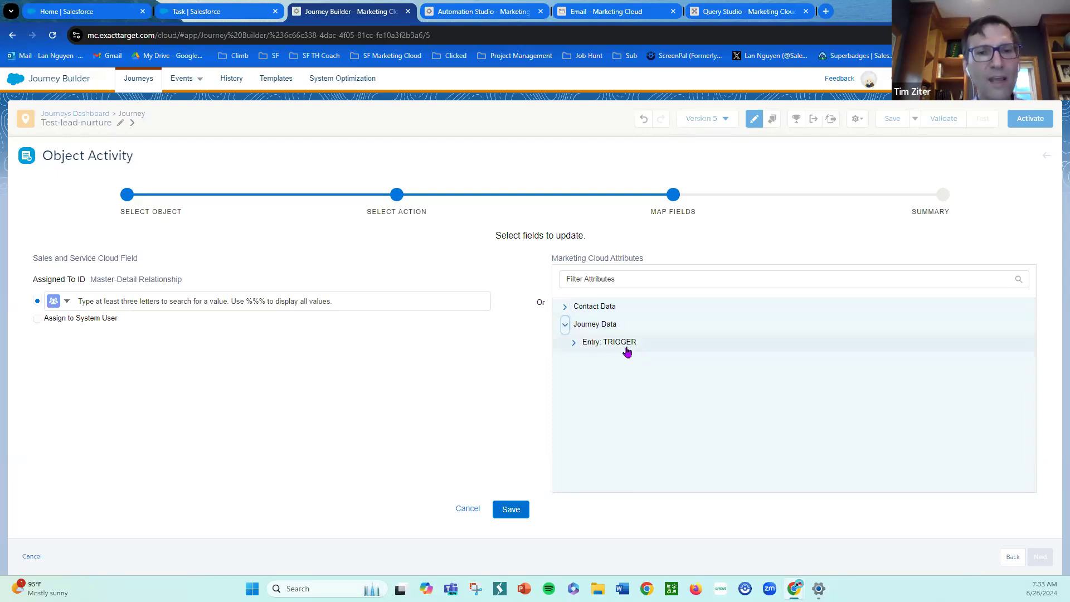
pyautogui.click(574, 343)
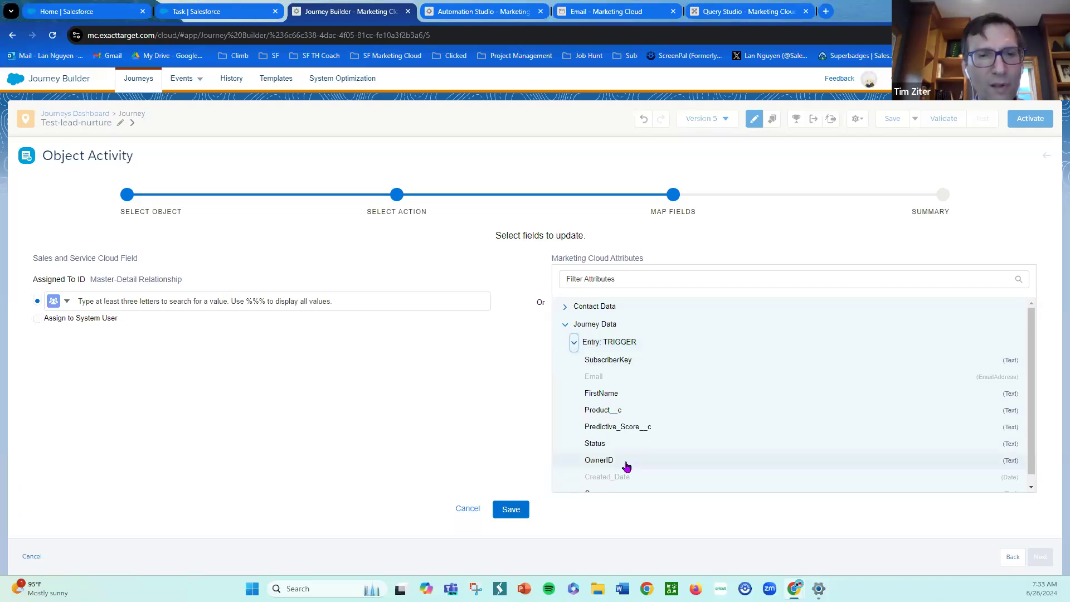
pyautogui.click(599, 460)
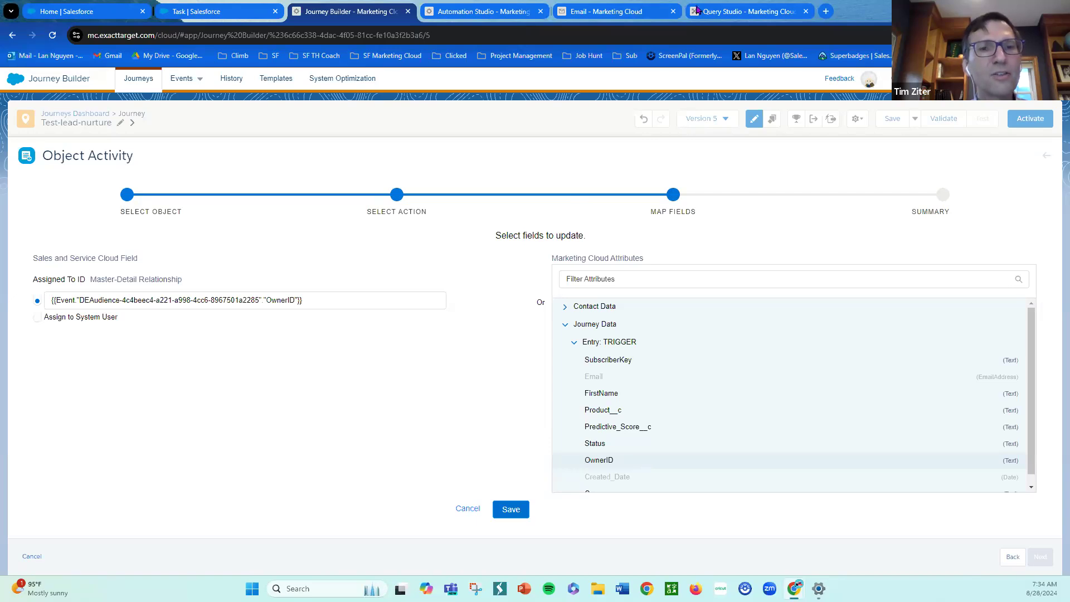
pyautogui.click(488, 13)
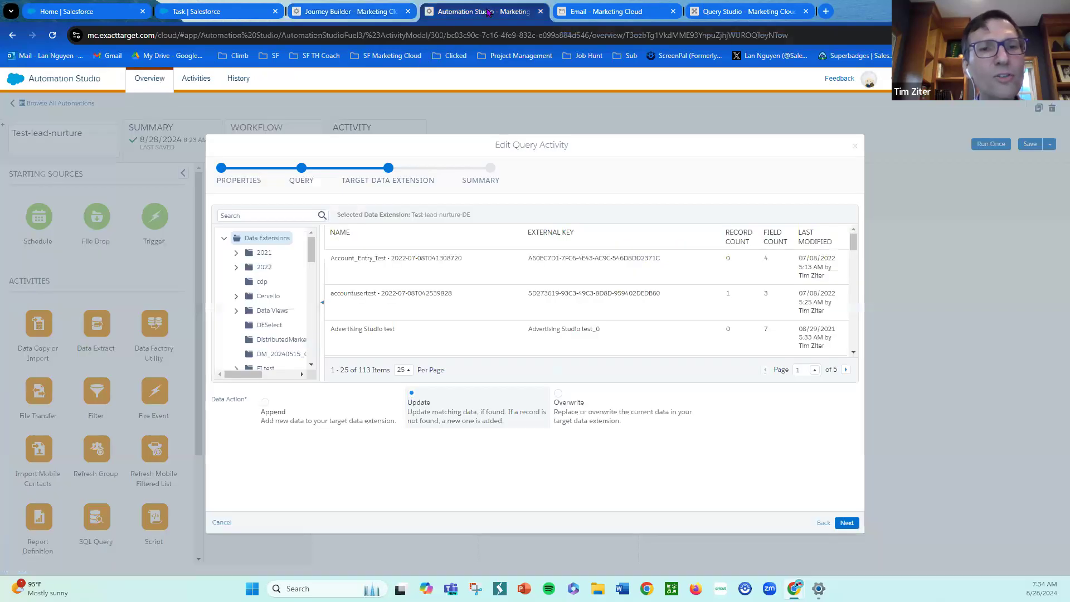
pyautogui.click(609, 13)
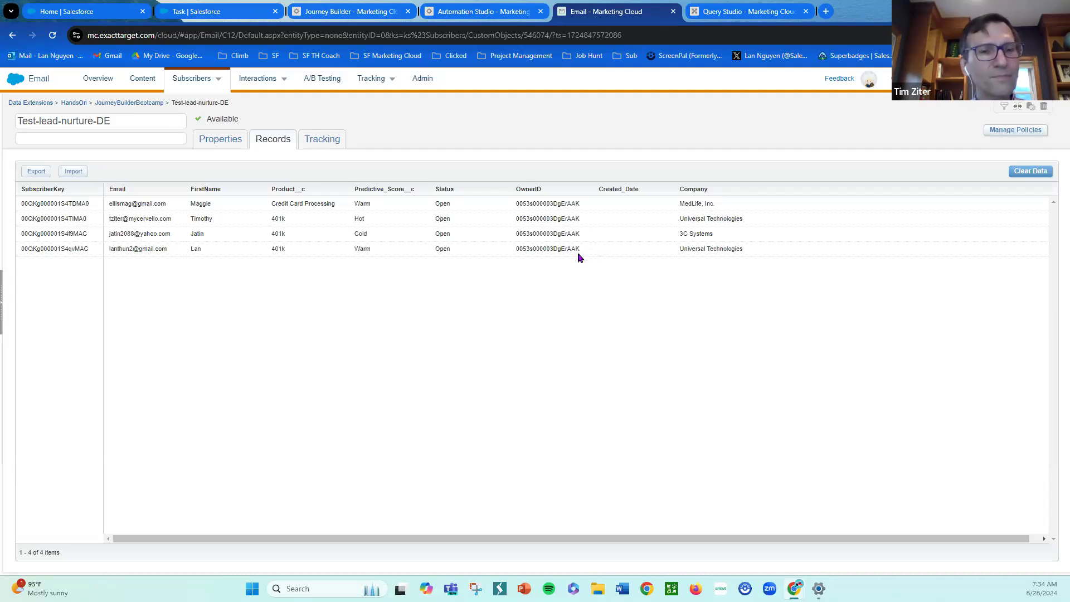
pyautogui.click(368, 11)
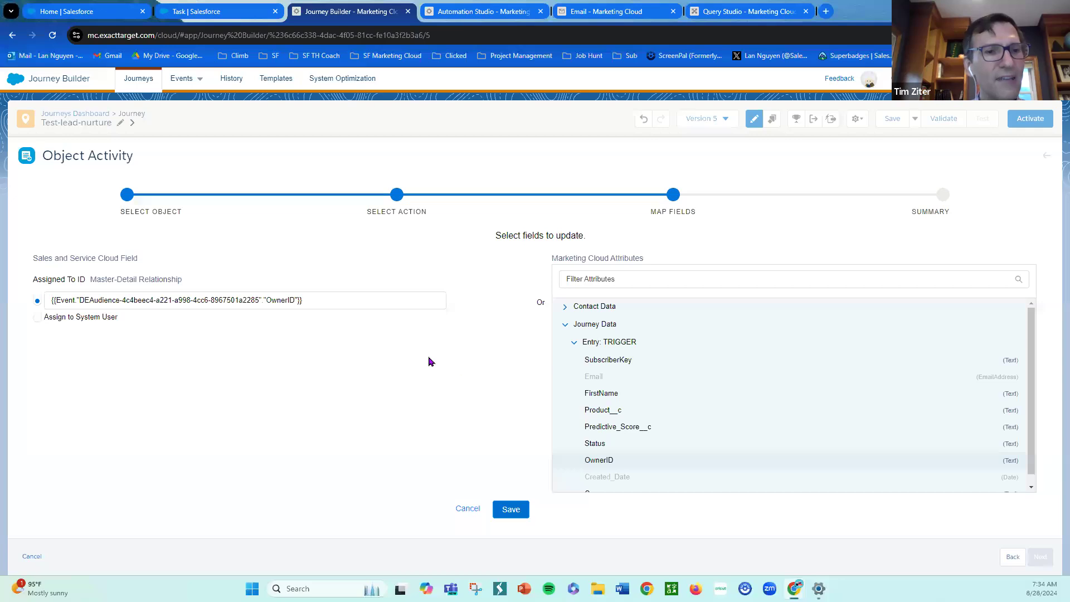
pyautogui.click(506, 510)
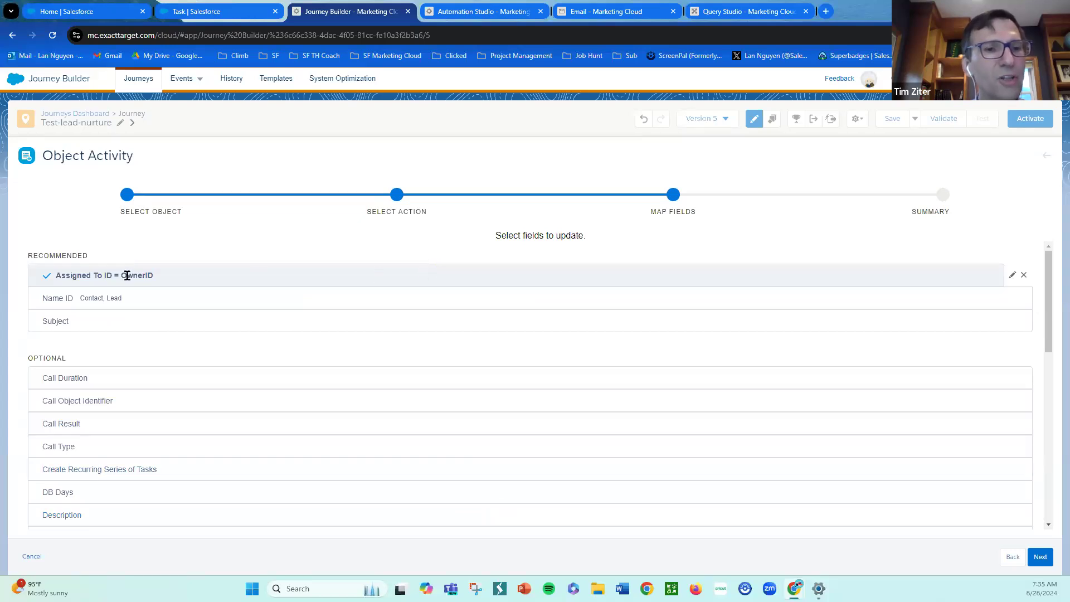
# - Map the Task's Name ID field to the entry event's SubscriberKey attribute under Journey Data, checking the data extension's records for reference
pyautogui.click(204, 297)
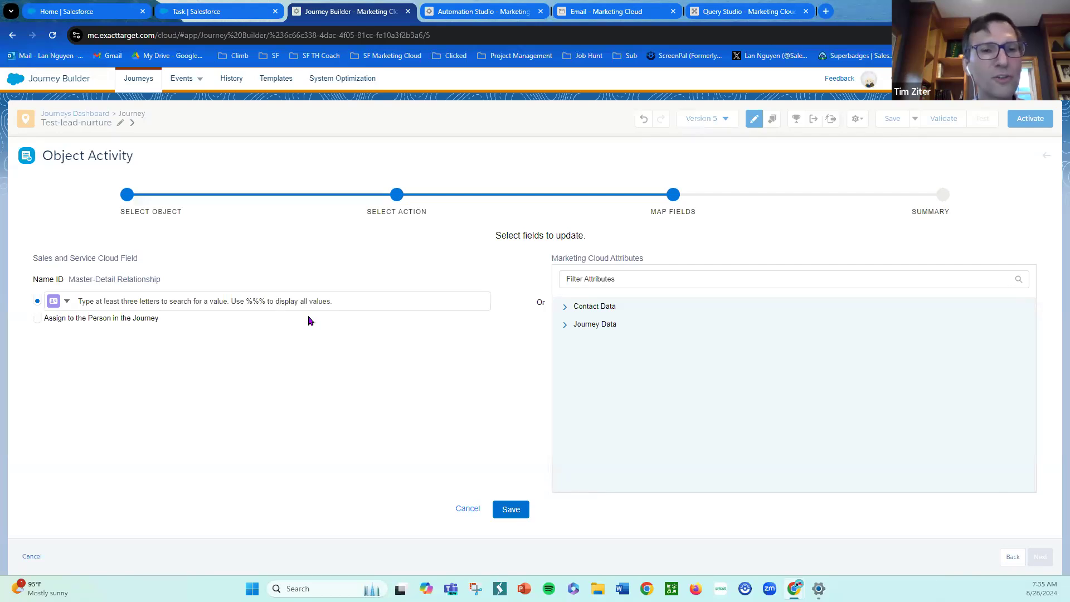
pyautogui.click(566, 325)
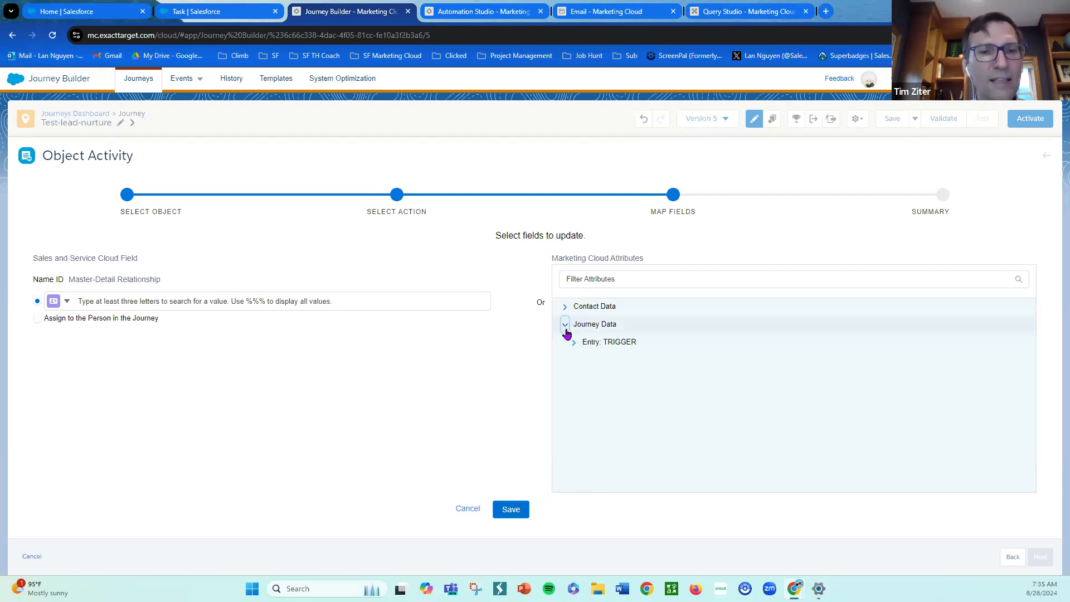
pyautogui.click(574, 345)
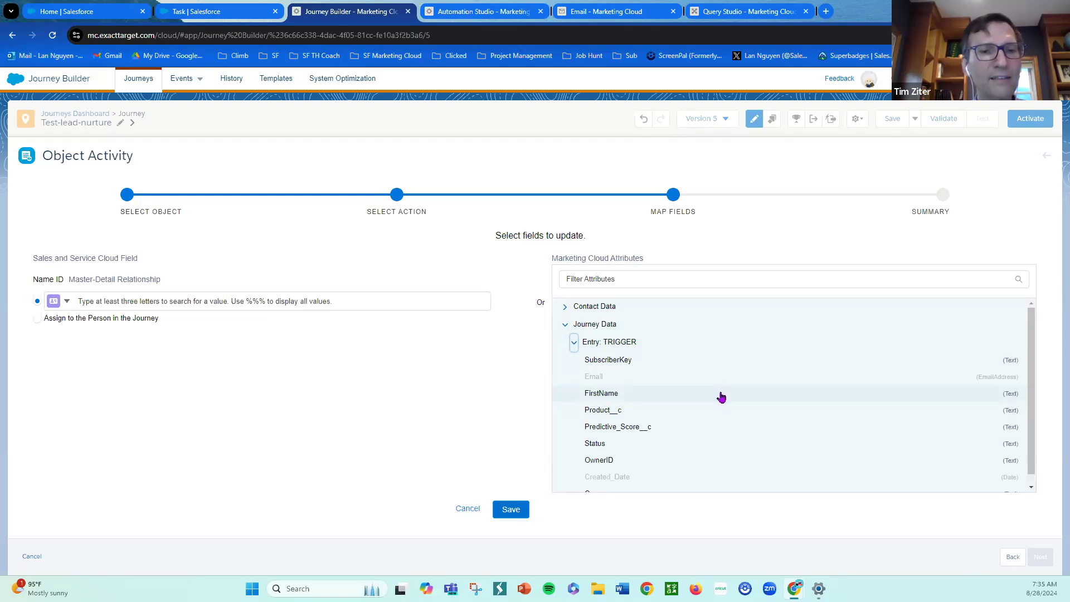
pyautogui.scroll(-1, 733, 405)
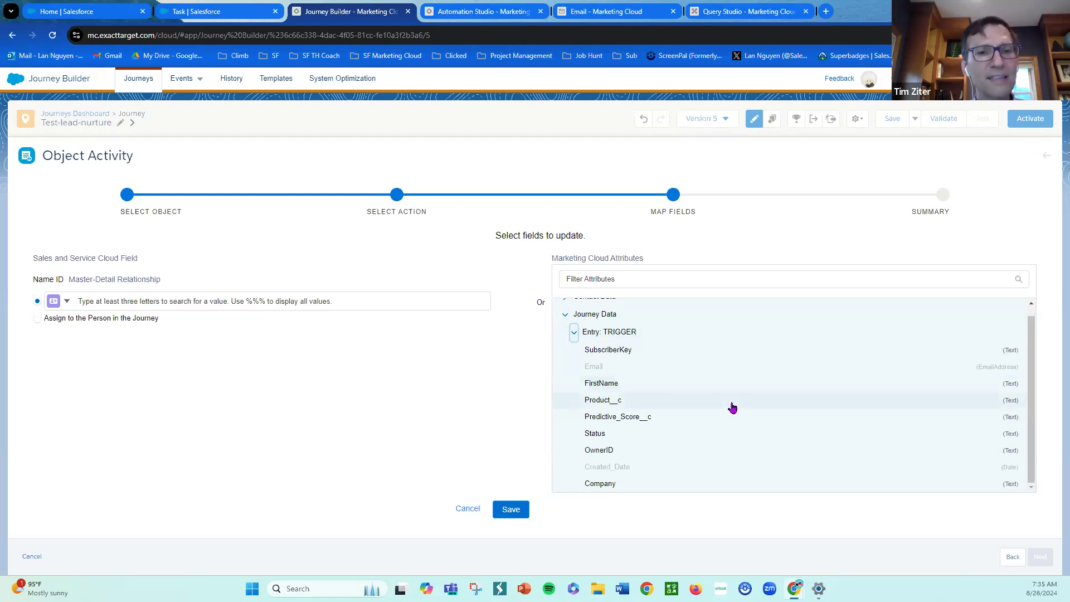
pyautogui.scroll(1, 725, 401)
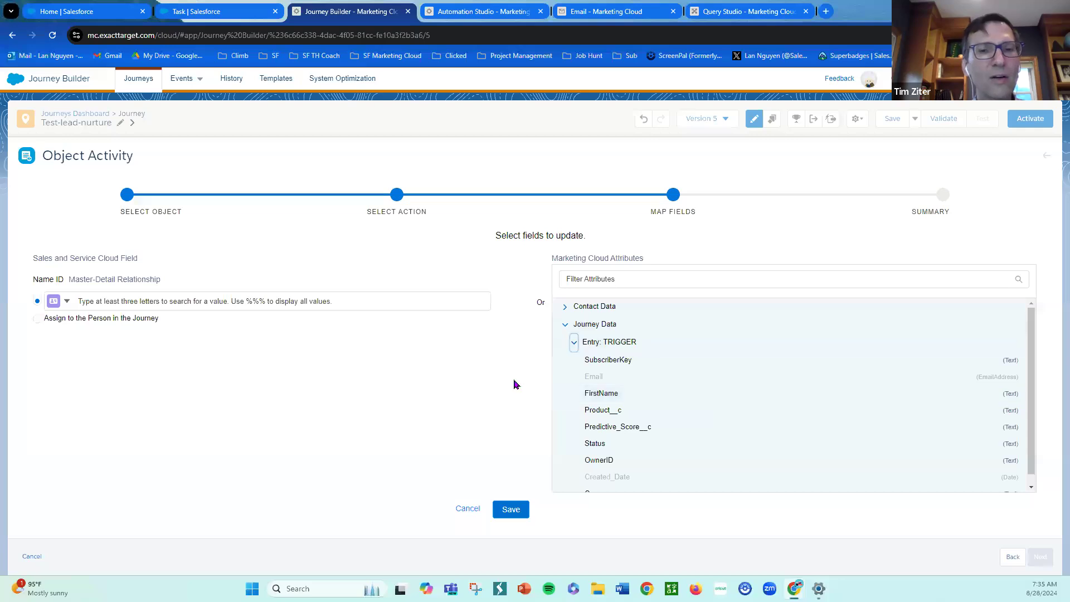
pyautogui.click(607, 13)
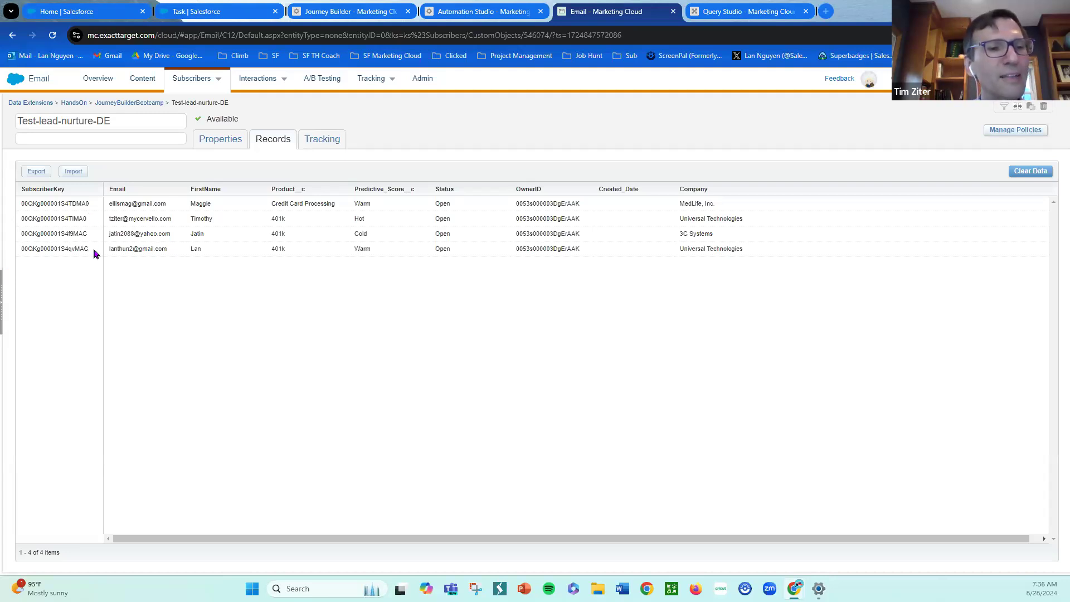
pyautogui.click(358, 12)
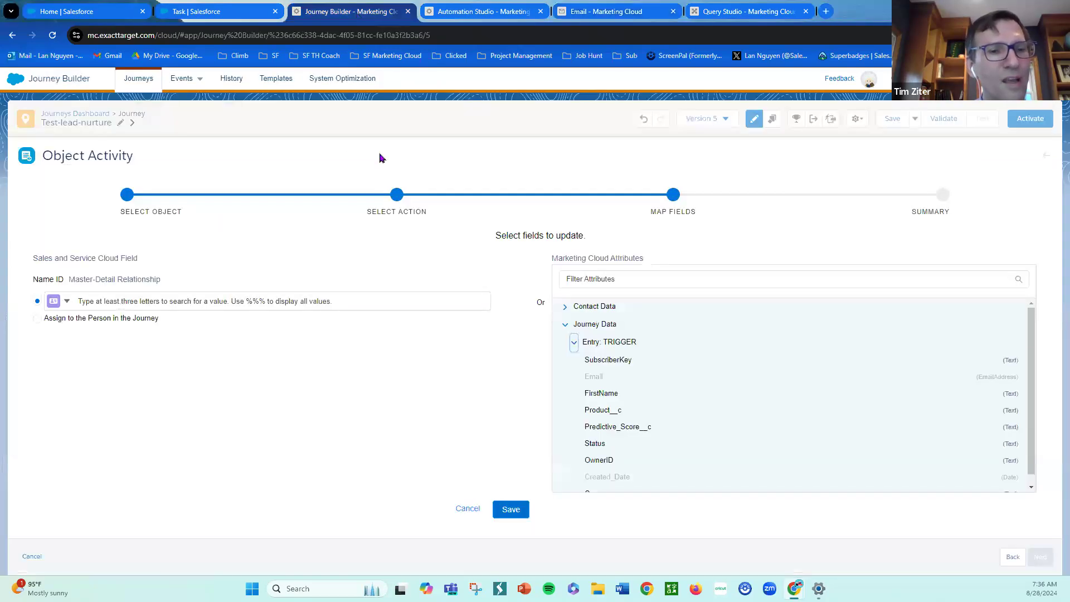
pyautogui.click(613, 361)
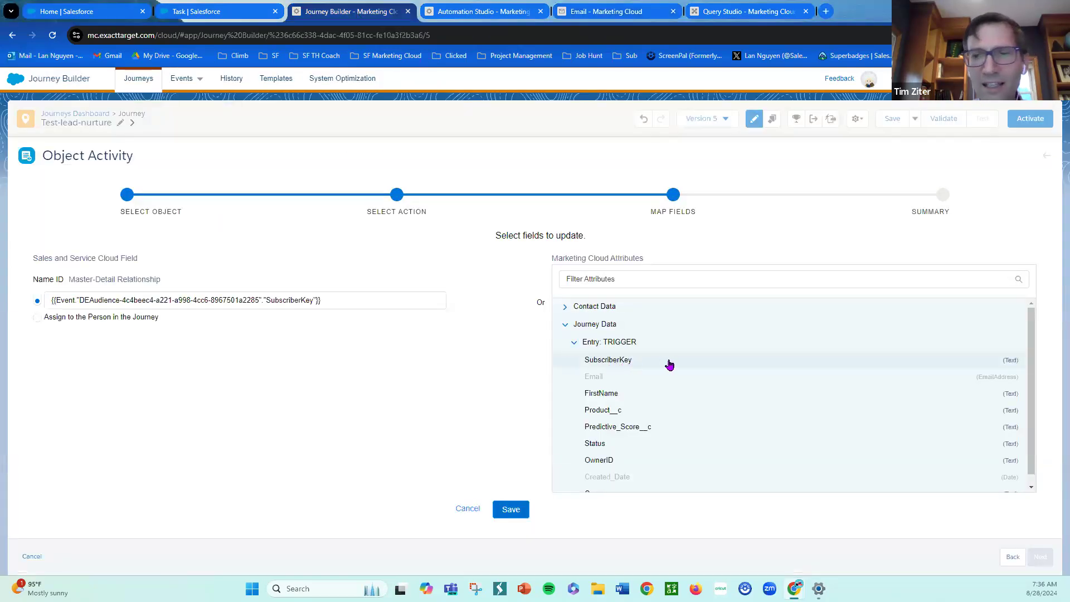
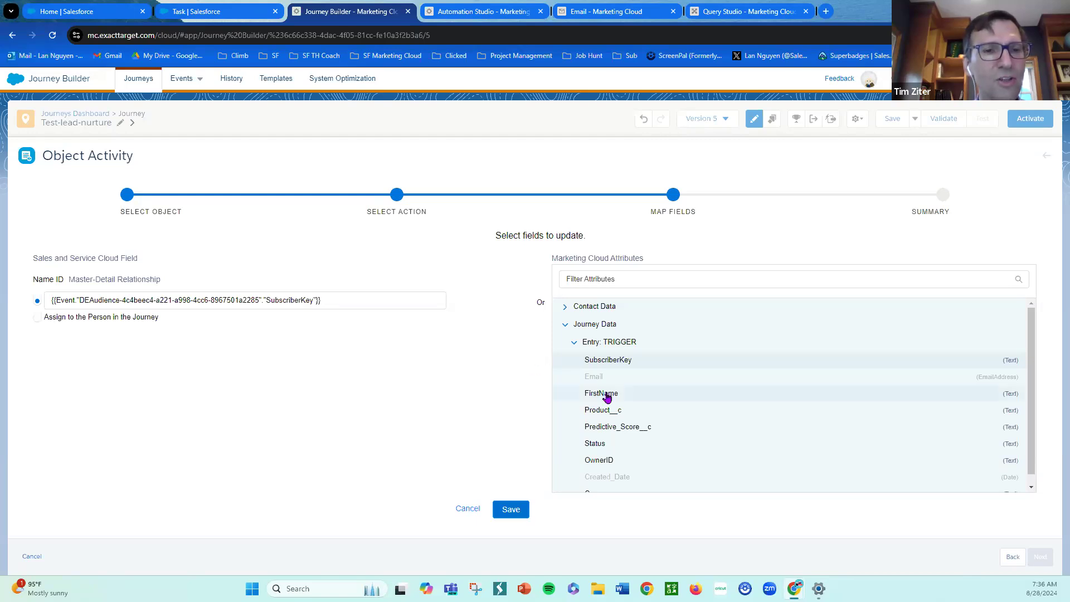
# - Settle the Task's Name ID mapping on the SubscriberKey attribute and save it
pyautogui.click(626, 397)
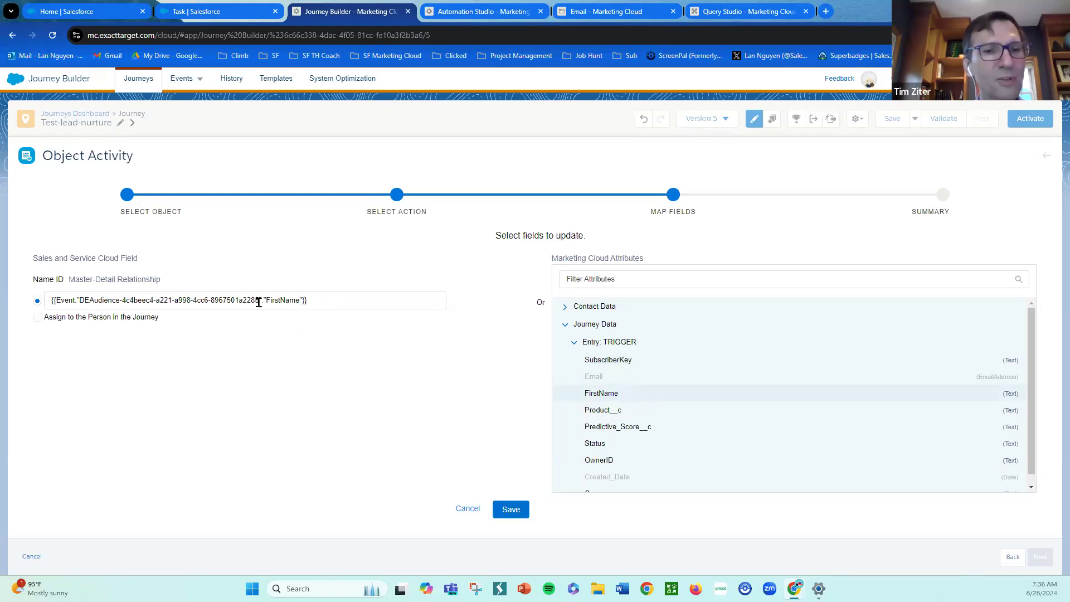
pyautogui.click(661, 364)
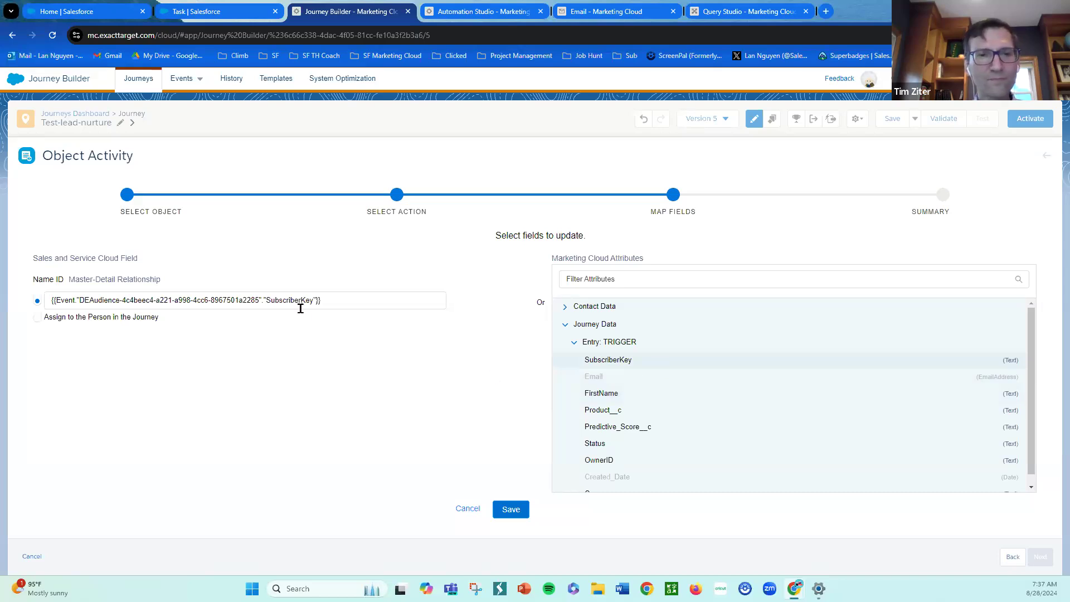
pyautogui.click(510, 509)
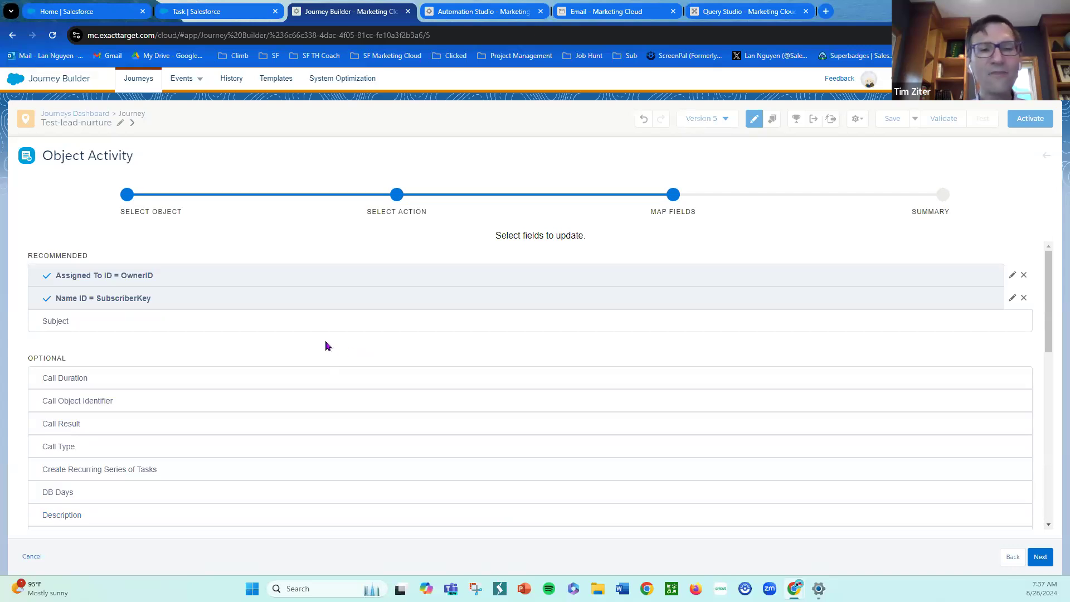
# - Open the Subject field mapping and insert the entry event's Predictive_Score__c attribute from Journey Data
pyautogui.click(287, 327)
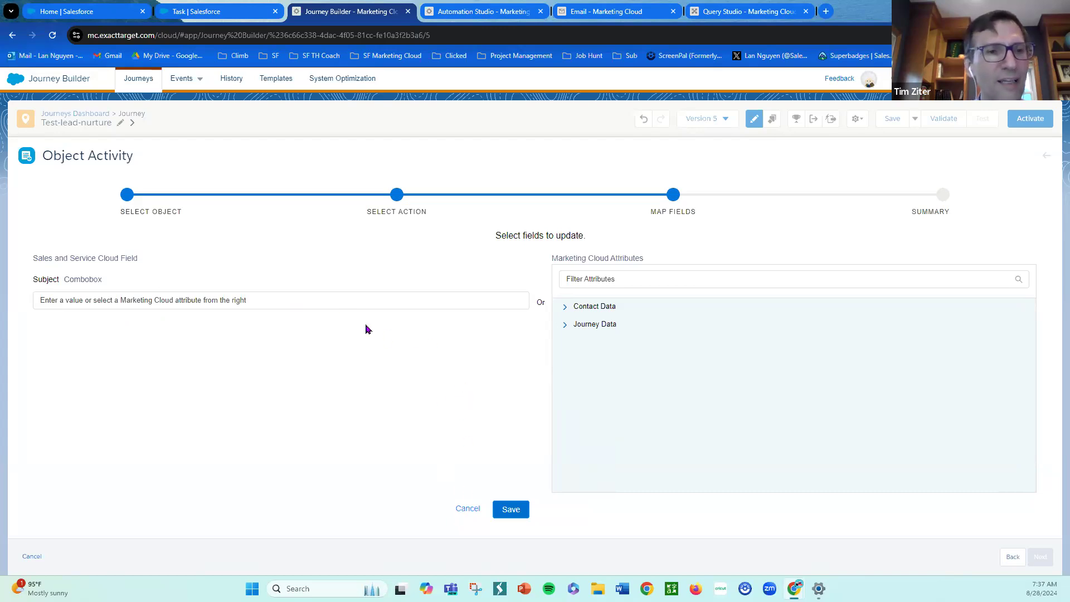
pyautogui.click(566, 325)
pyautogui.click(605, 341)
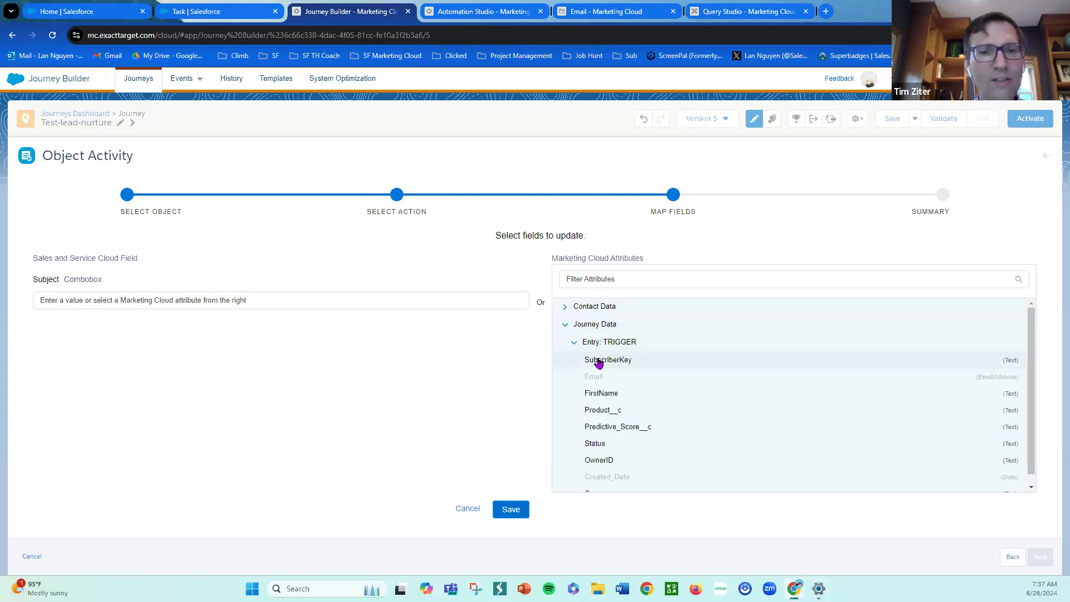
pyautogui.scroll(-1, 746, 395)
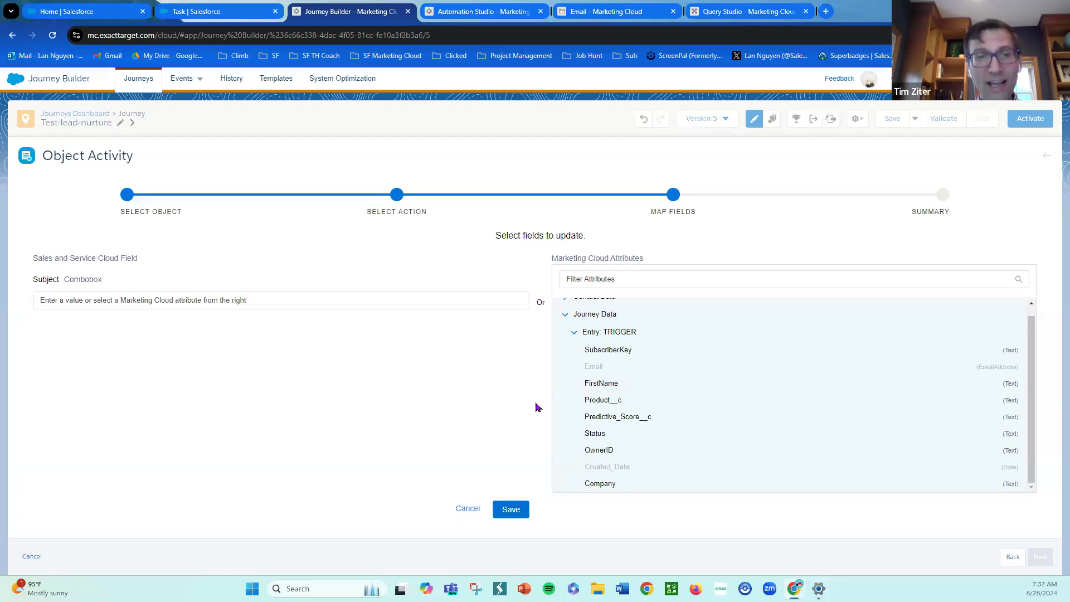
pyautogui.click(635, 424)
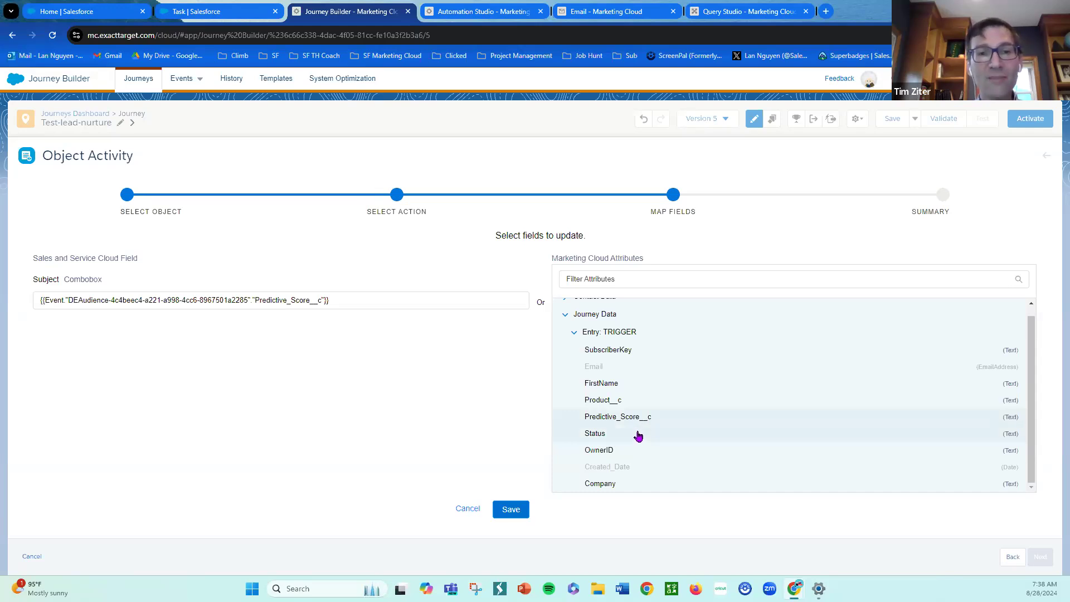
pyautogui.click(632, 487)
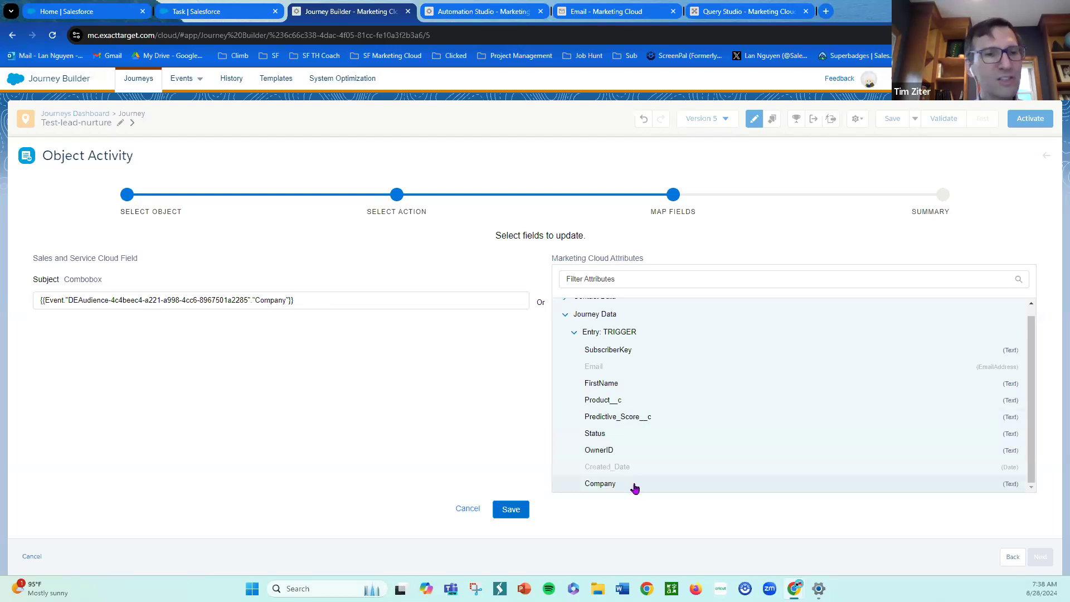
pyautogui.click(677, 424)
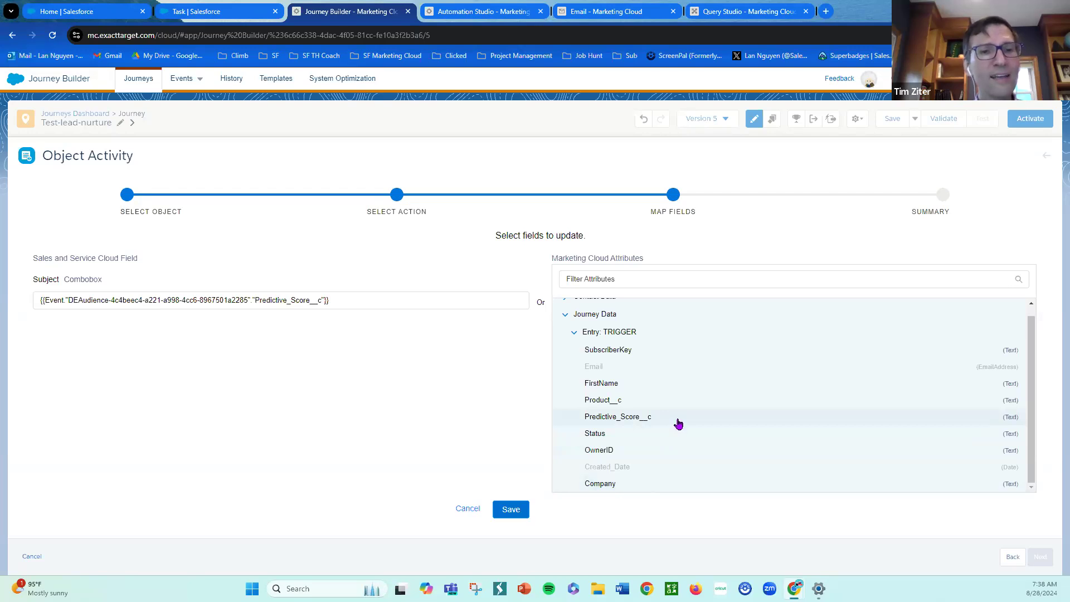
pyautogui.click(660, 486)
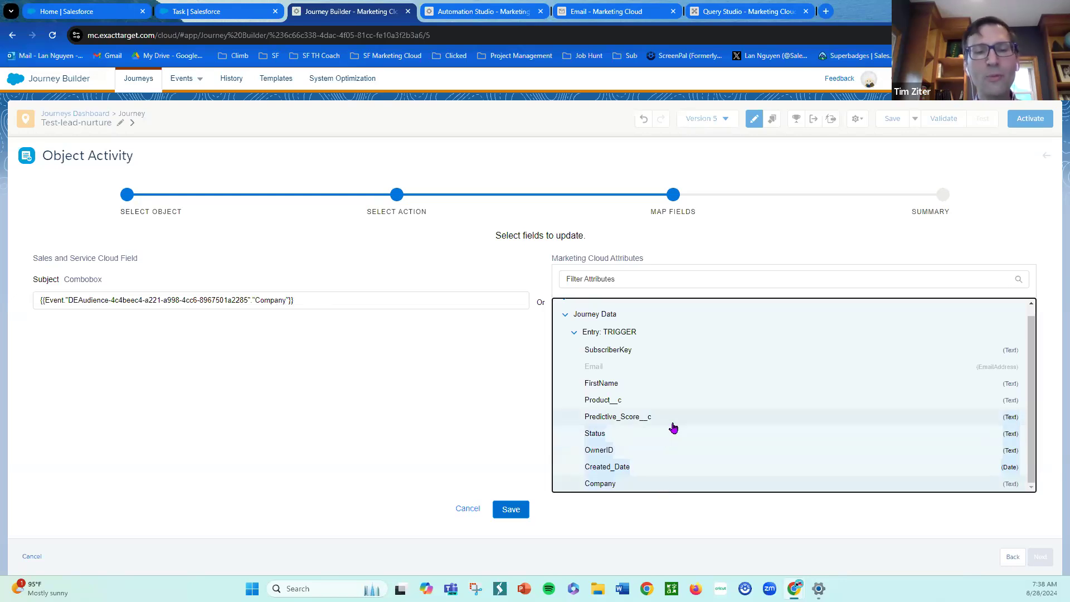
pyautogui.click(672, 424)
pyautogui.click(663, 438)
pyautogui.click(674, 420)
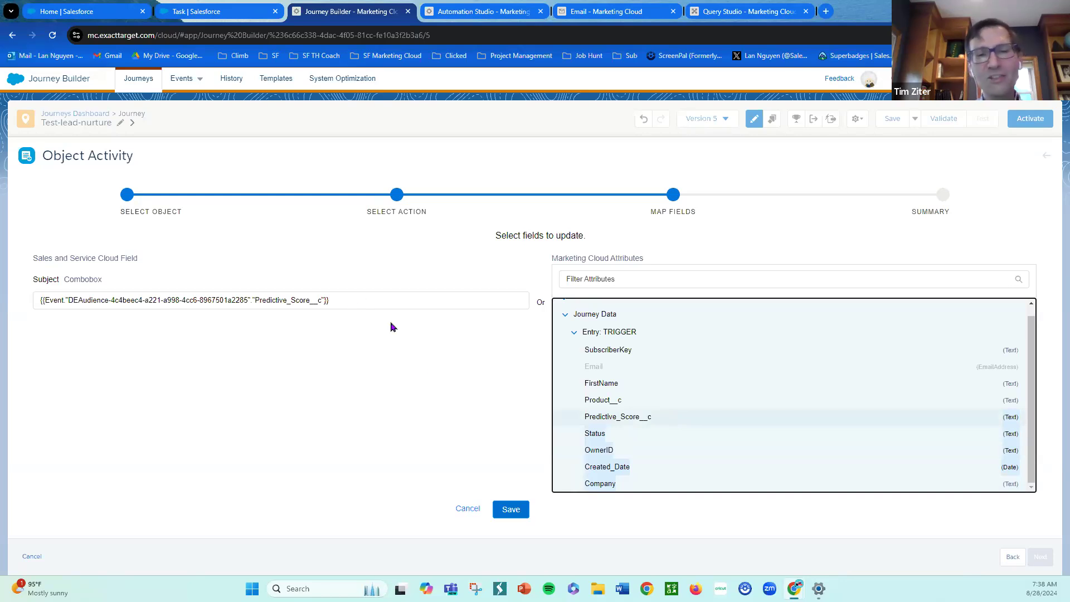
pyautogui.click(430, 366)
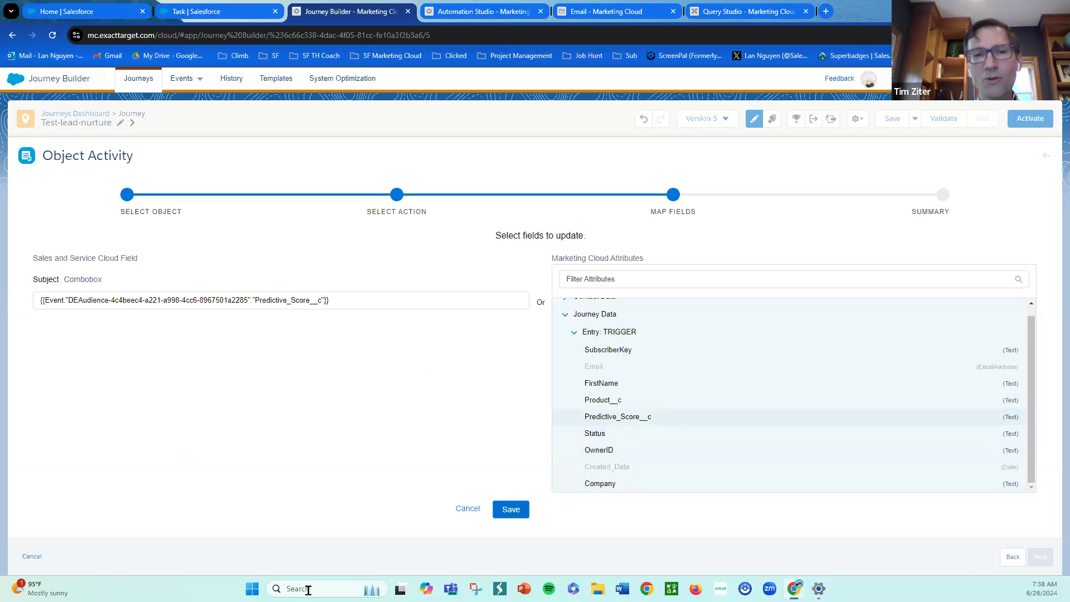
pyautogui.click(313, 591)
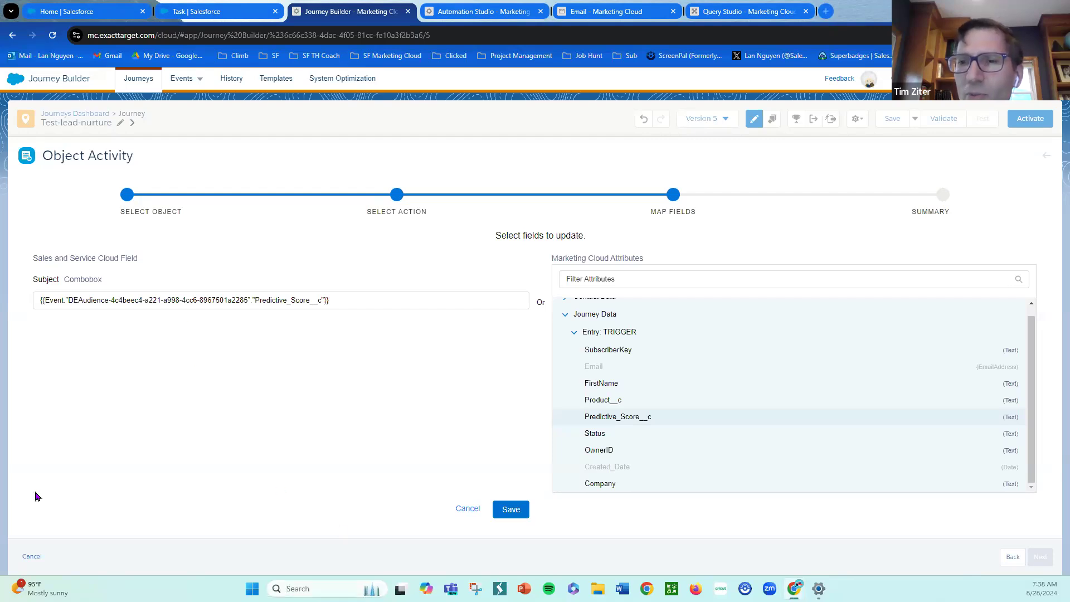
# - Open a new Google Doc and start the Subject text with "You have a"
pyautogui.hotkey('ctrl', 't')
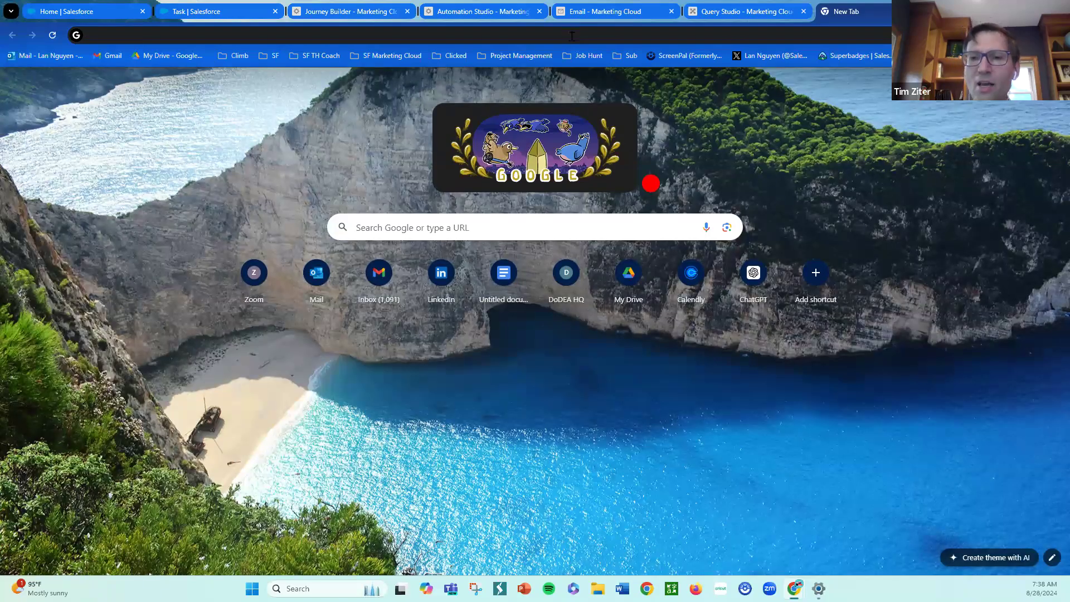
pyautogui.write('docs.new')
pyautogui.press('Return')
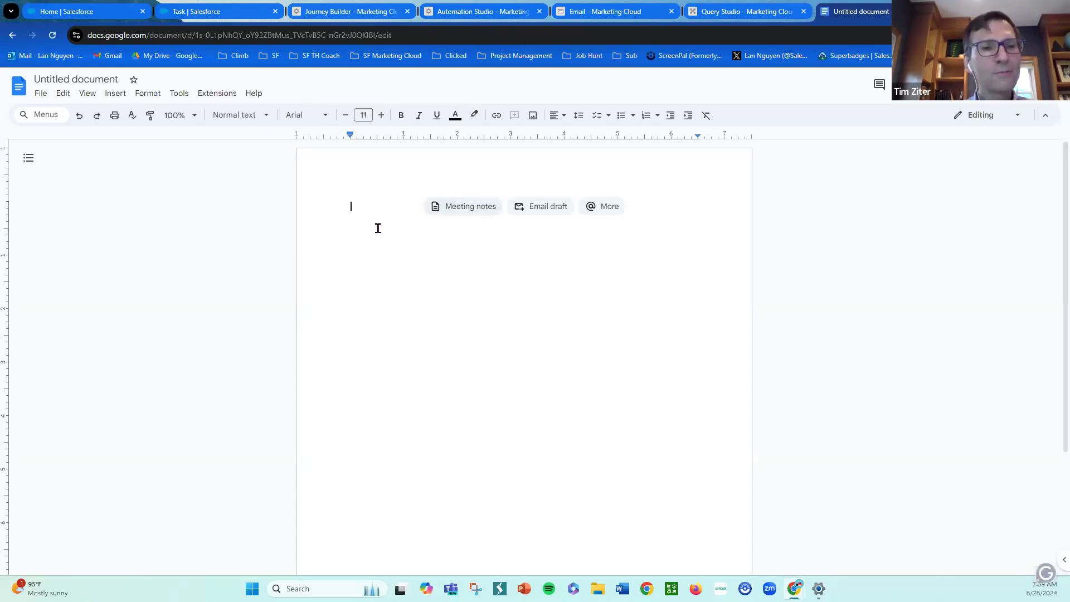
pyautogui.write('You have a')
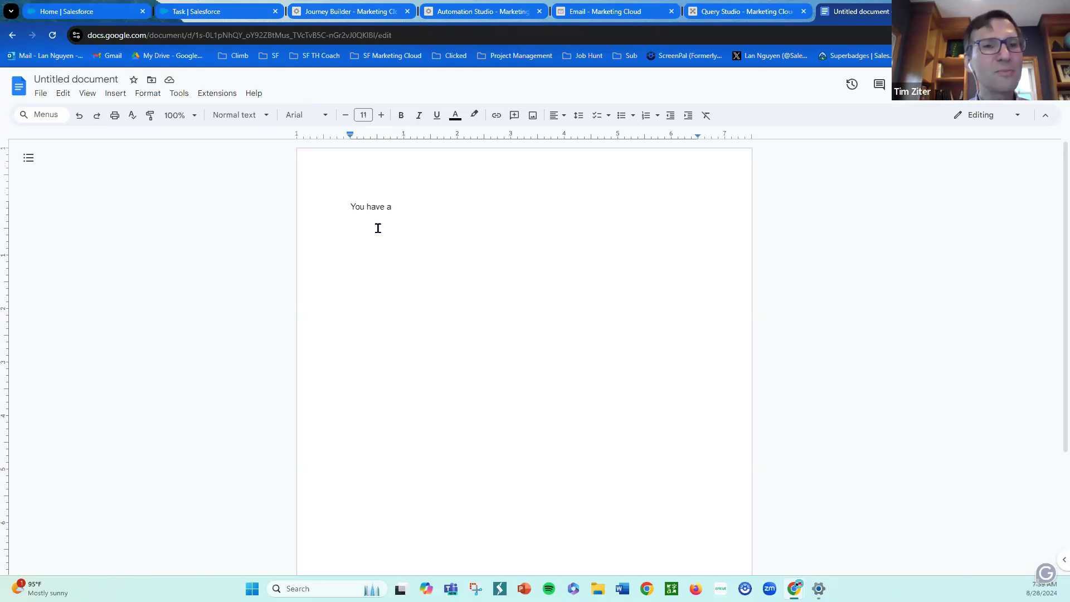
pyautogui.click(378, 228)
pyautogui.doubleClick(471, 215)
# - Copy the Predictive_Score__c token from the Subject field and paste it into the document after "You have a"
pyautogui.click(363, 7)
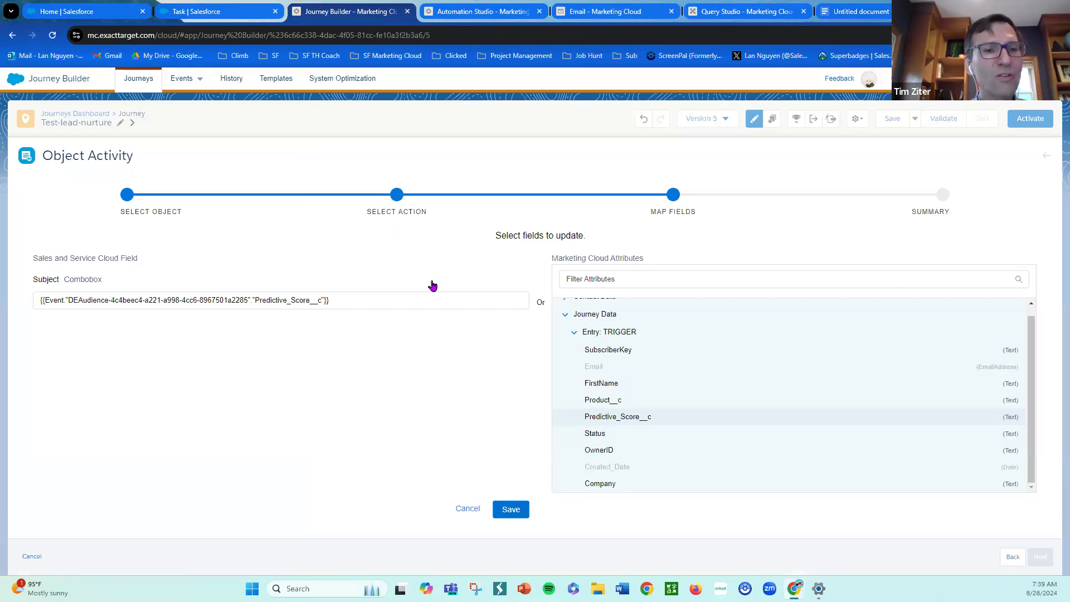
pyautogui.click(374, 299)
pyautogui.moveTo(375, 299); pyautogui.dragTo(28, 296)
pyautogui.hotkey('ctrl', 'c')
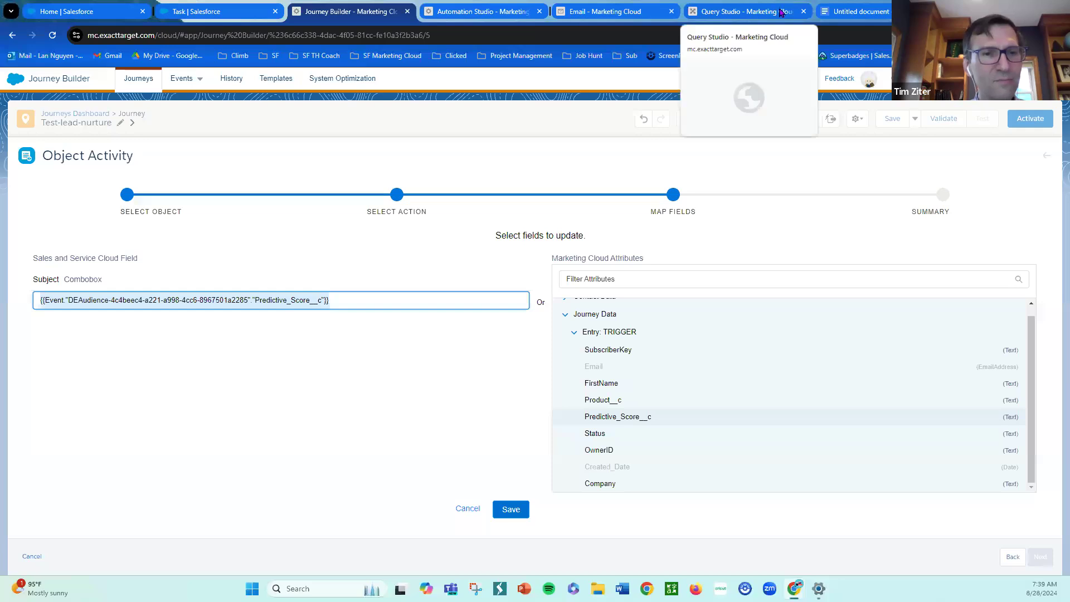
pyautogui.click(858, 11)
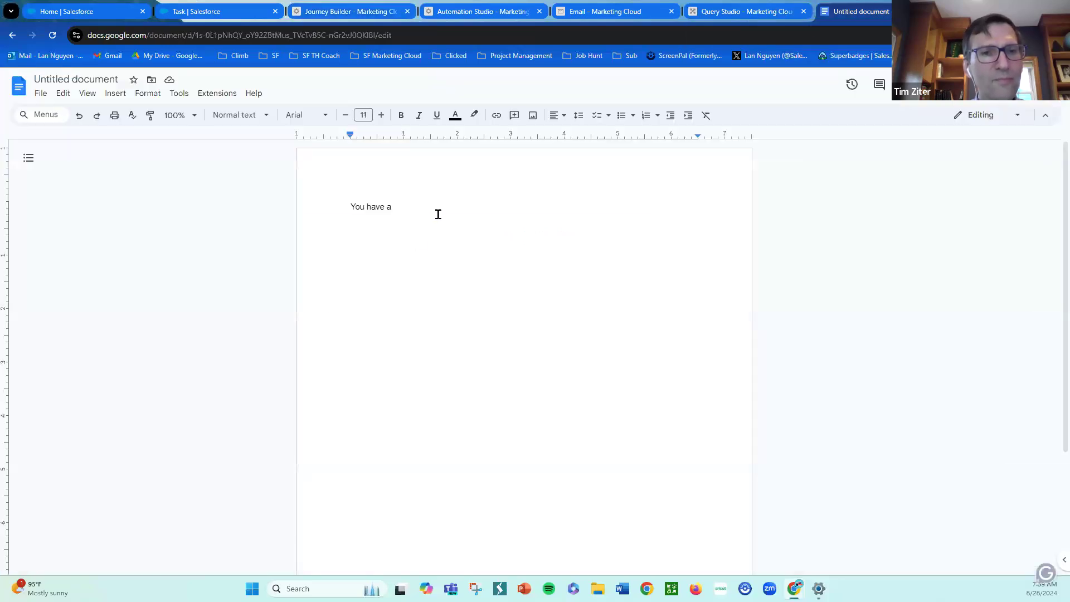
pyautogui.hotkey('ctrl', 'v')
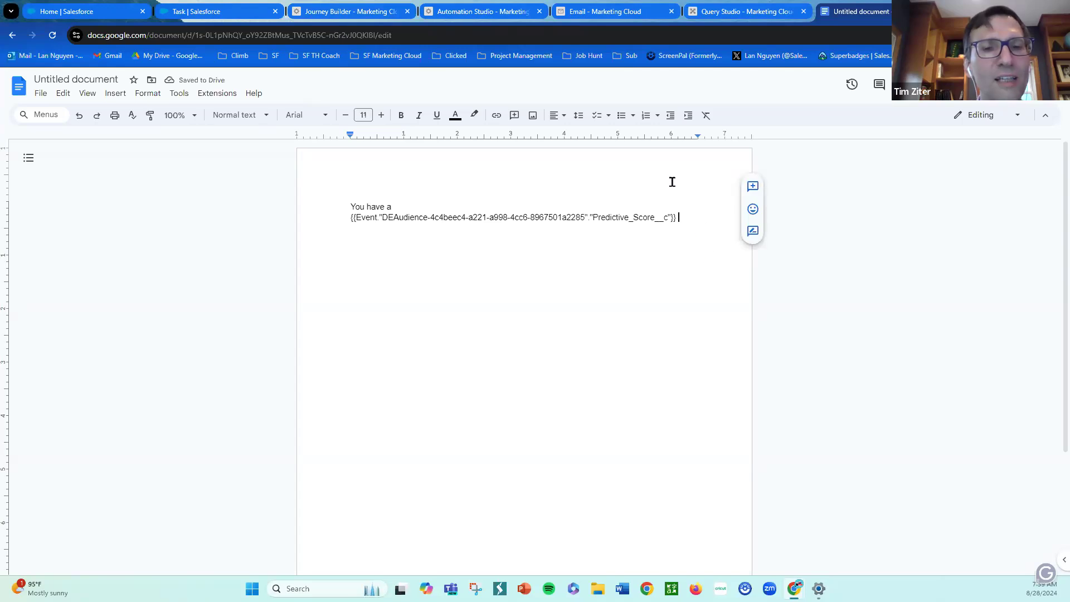
# - Append " Lead from Company:" to the document text after the score token
pyautogui.click(614, 13)
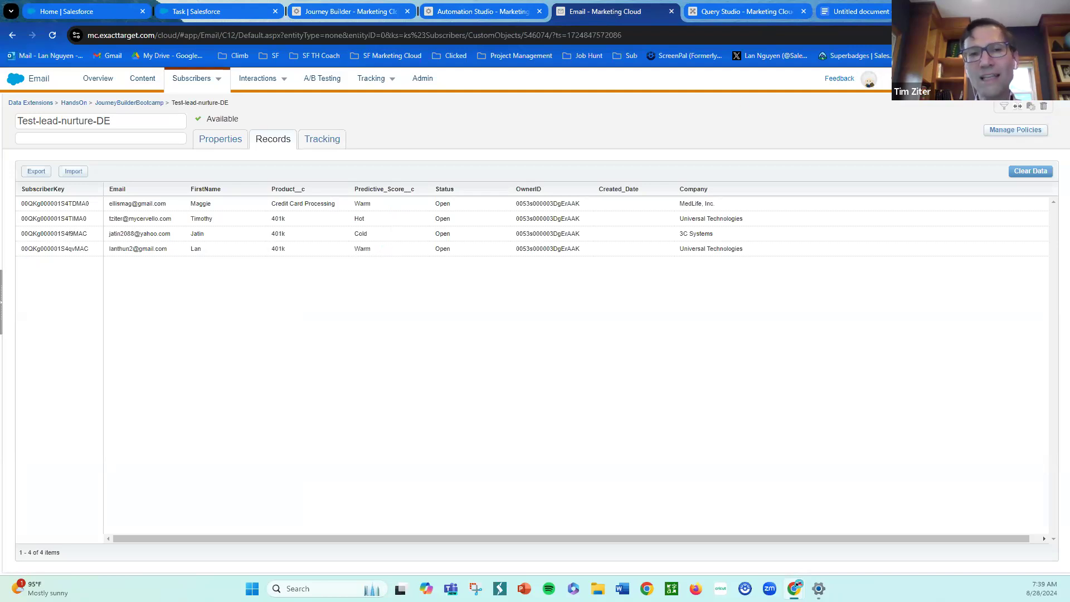
pyautogui.click(885, 13)
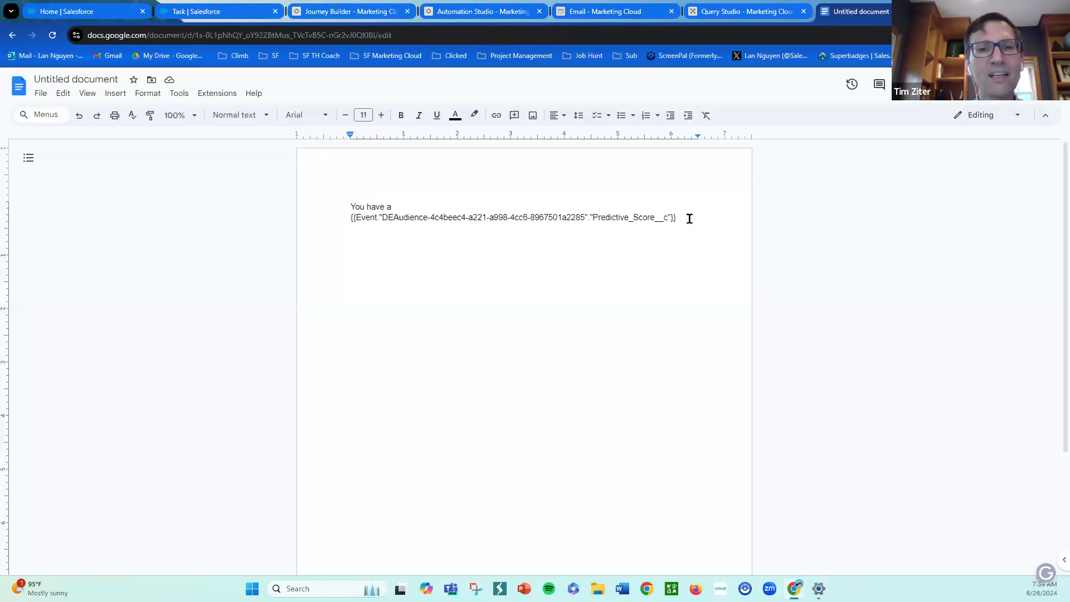
pyautogui.write('Lead')
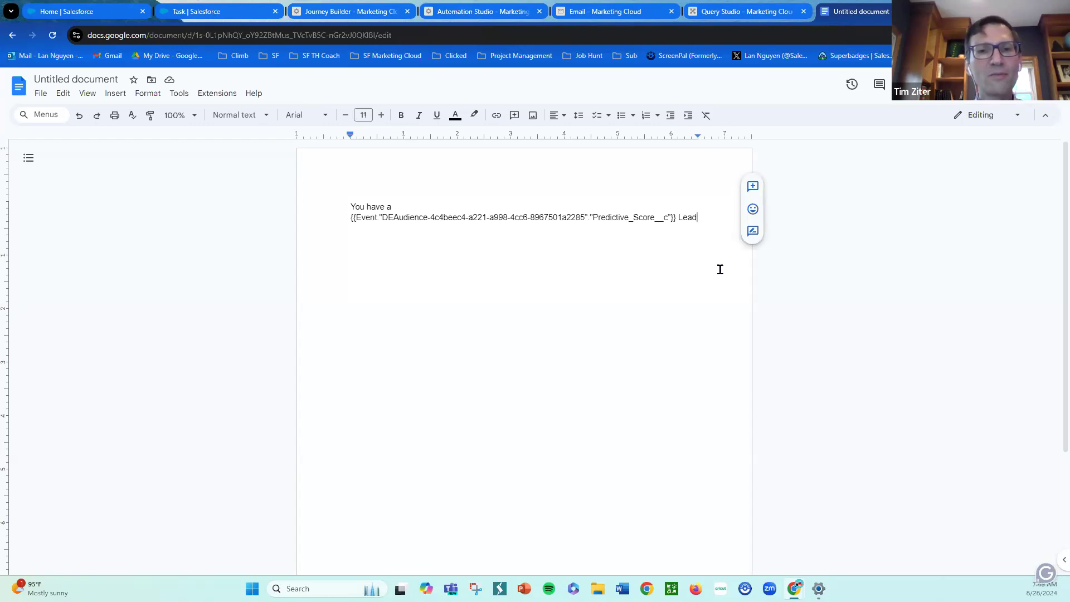
pyautogui.write('from')
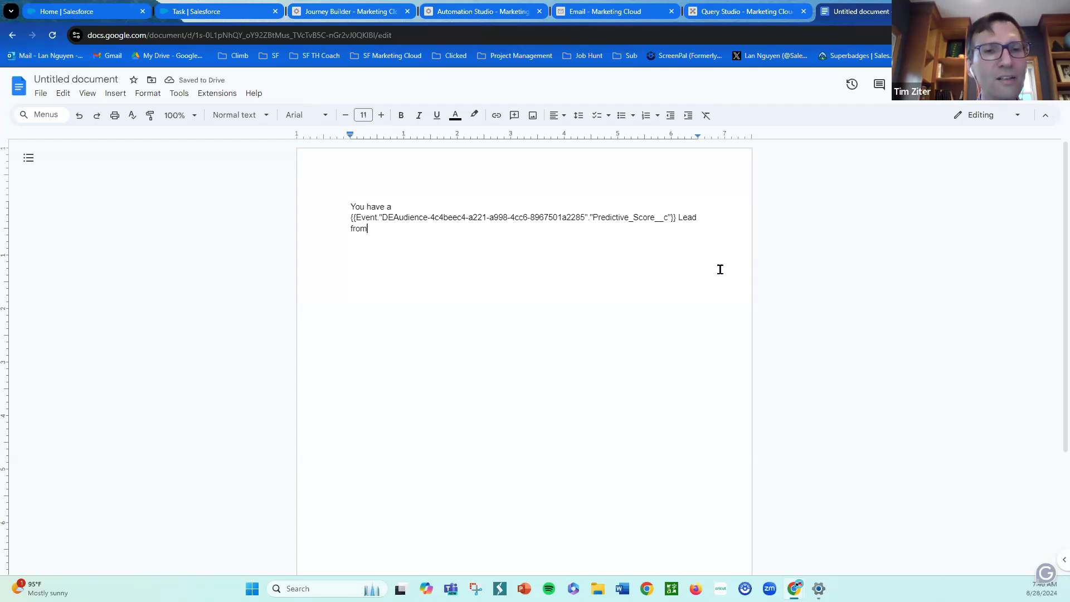
pyautogui.write(' Compna')
pyautogui.press('BackSpace')
pyautogui.press('BackSpace')
pyautogui.write('any')
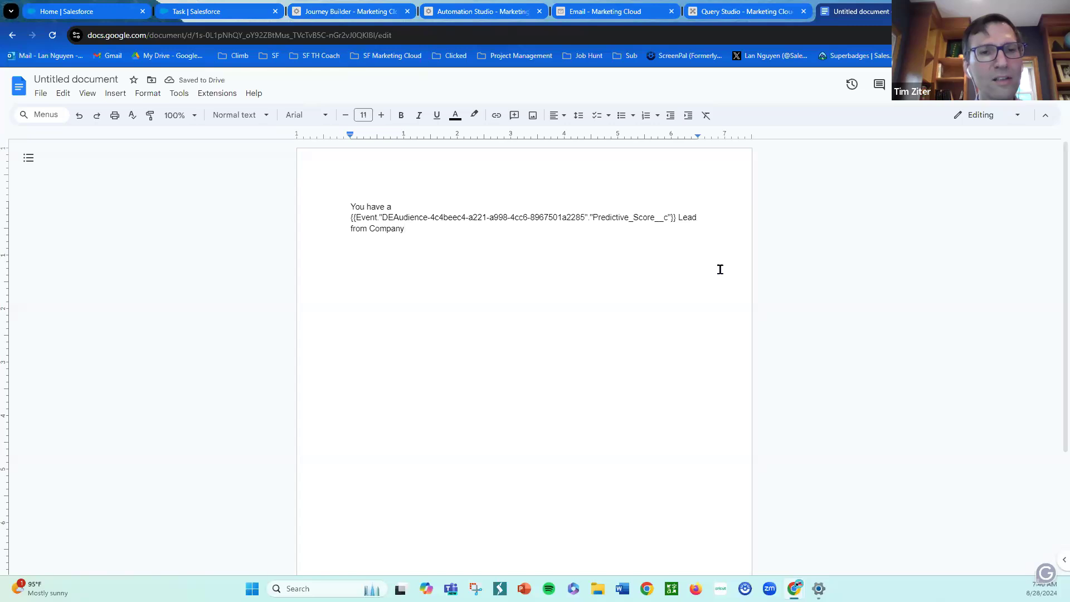
pyautogui.write(':')
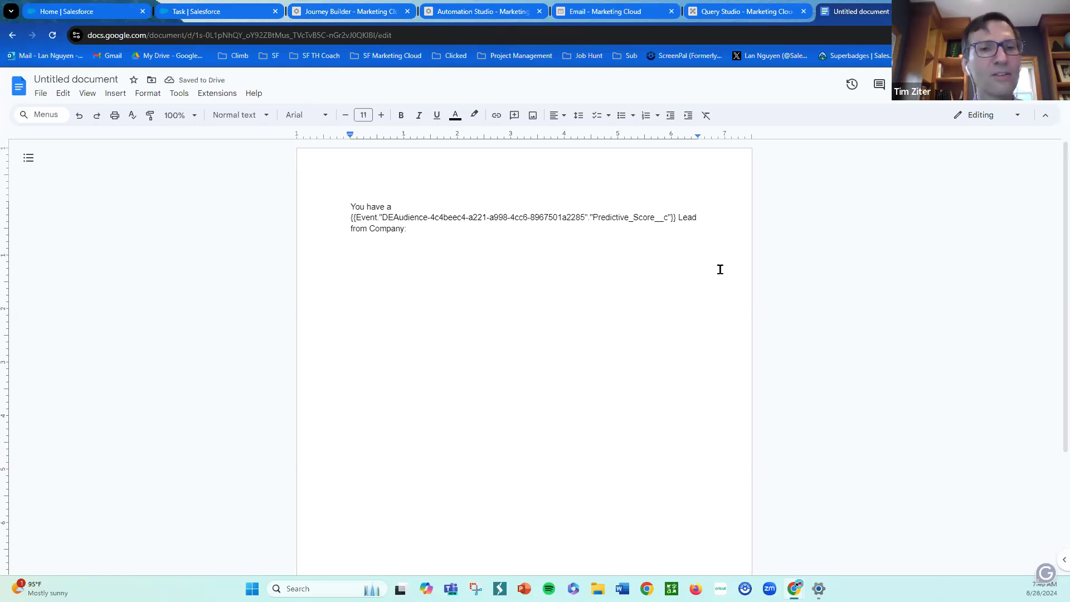
# - Insert the Company attribute in the Subject field, copy its token, and paste it at the end of the document text
pyautogui.click(385, 9)
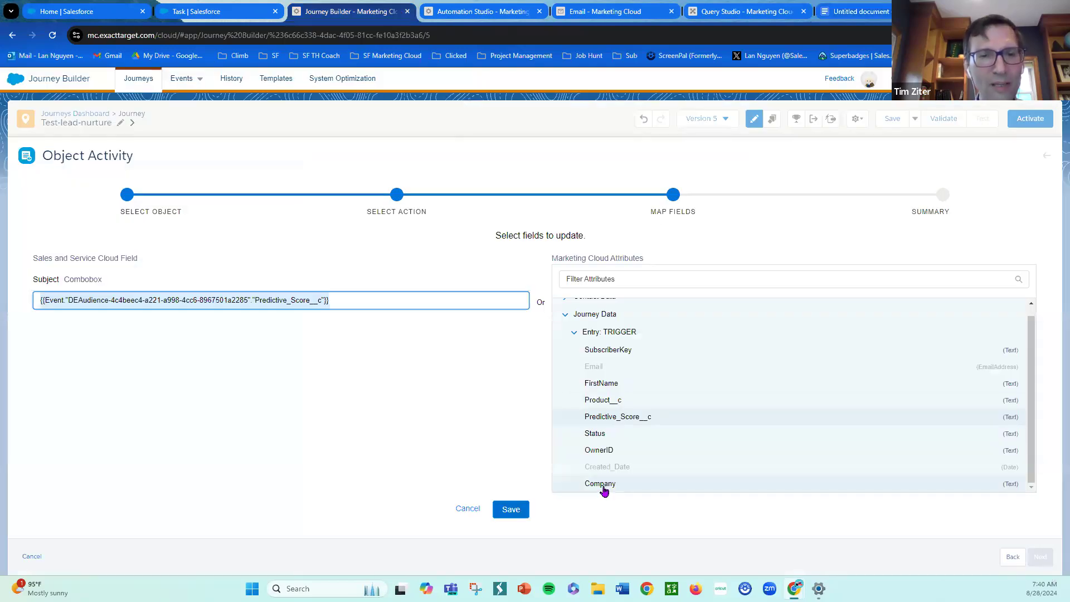
pyautogui.click(631, 487)
pyautogui.click(373, 299)
pyautogui.moveTo(357, 300); pyautogui.dragTo(35, 302)
pyautogui.hotkey('ctrl', 'c')
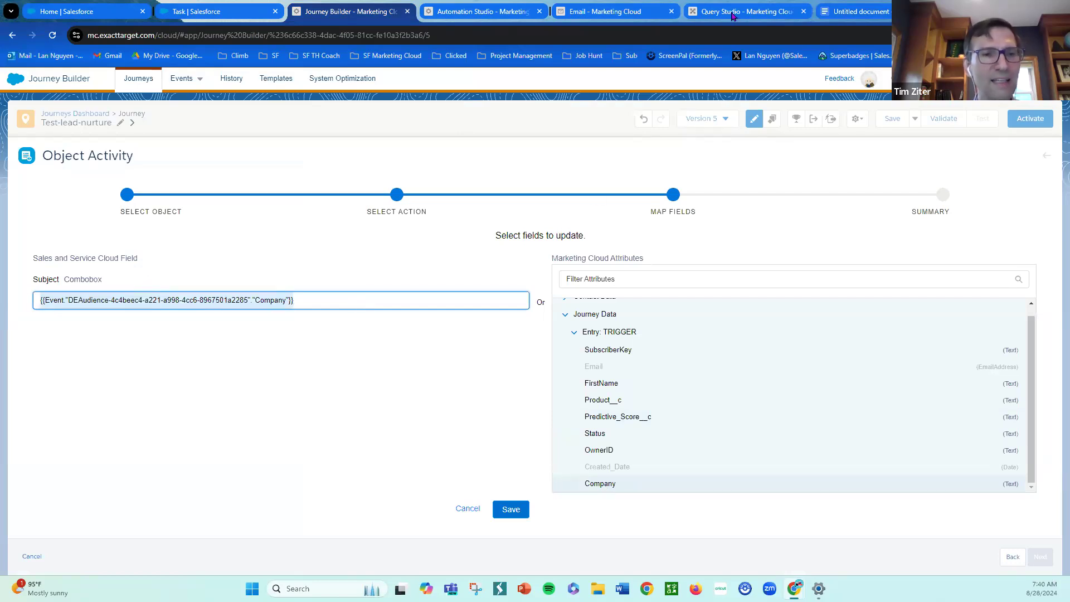
pyautogui.click(843, 15)
pyautogui.hotkey('ctrl', 'v')
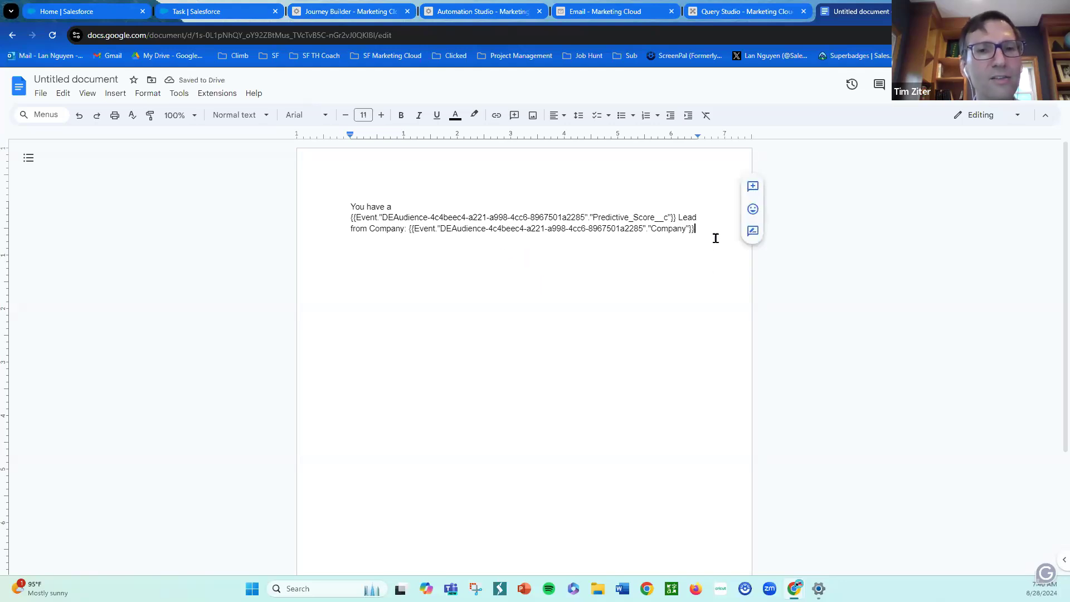
# - Copy the whole composed text into the Subject field, replacing its content, and save the Subject mapping
pyautogui.hotkey('ctrl', 'a')
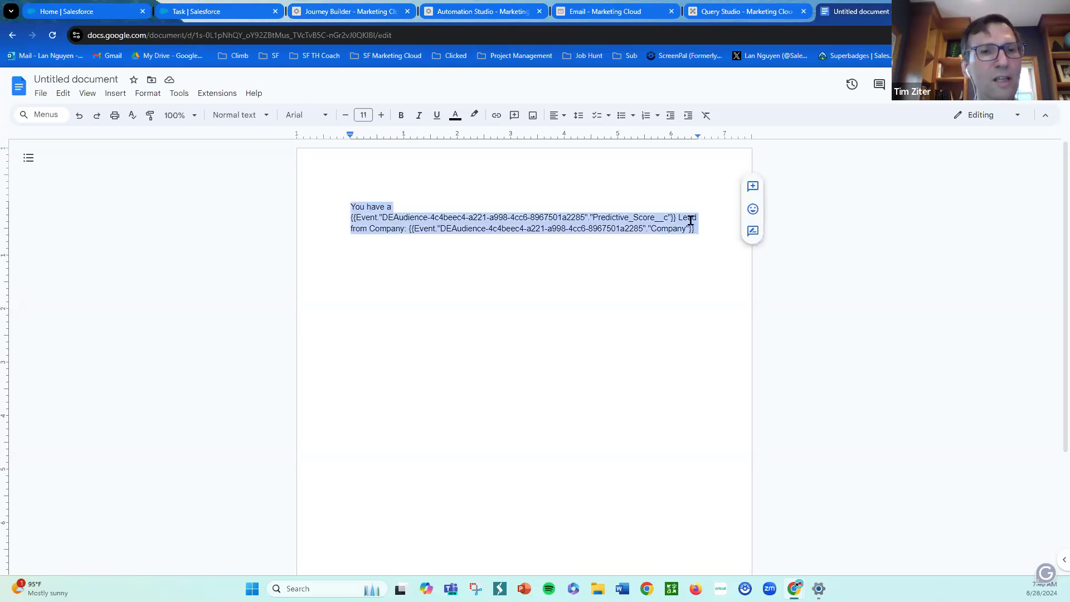
pyautogui.click(380, 16)
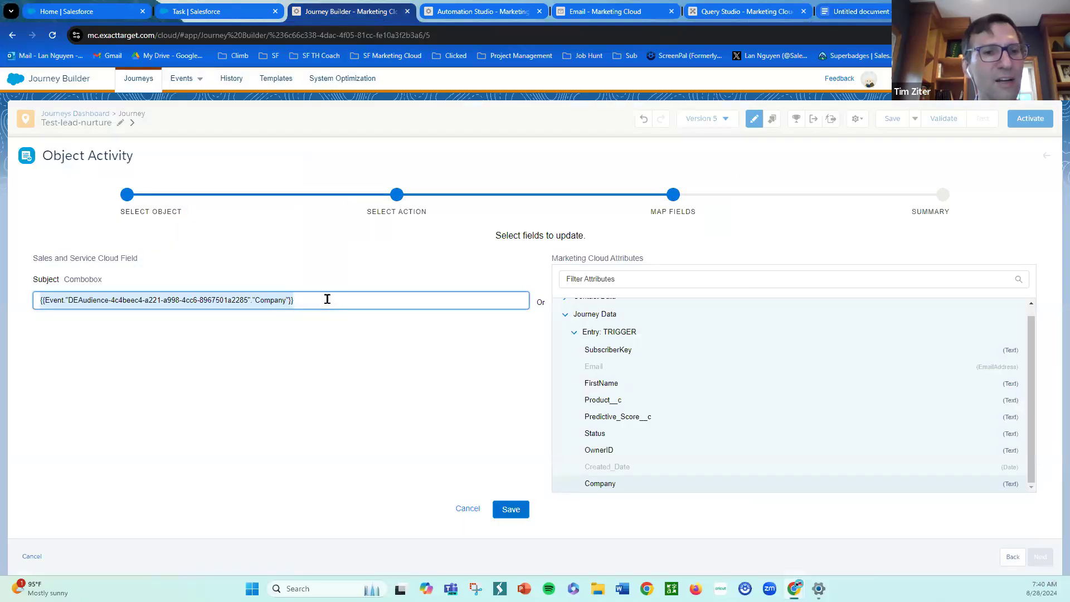
pyautogui.hotkey('ctrl', 'v')
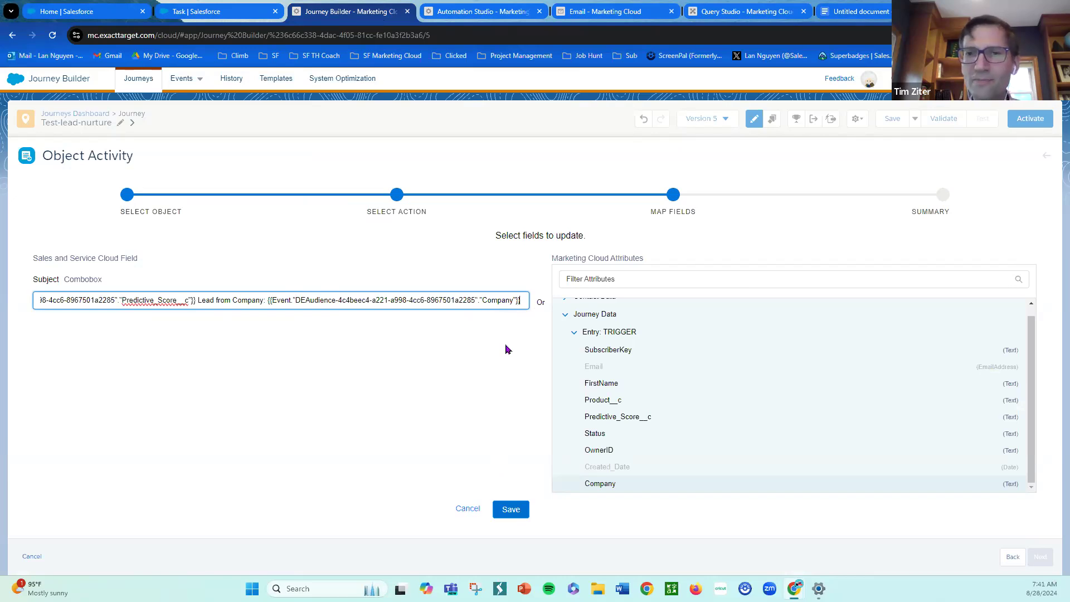
pyautogui.click(512, 509)
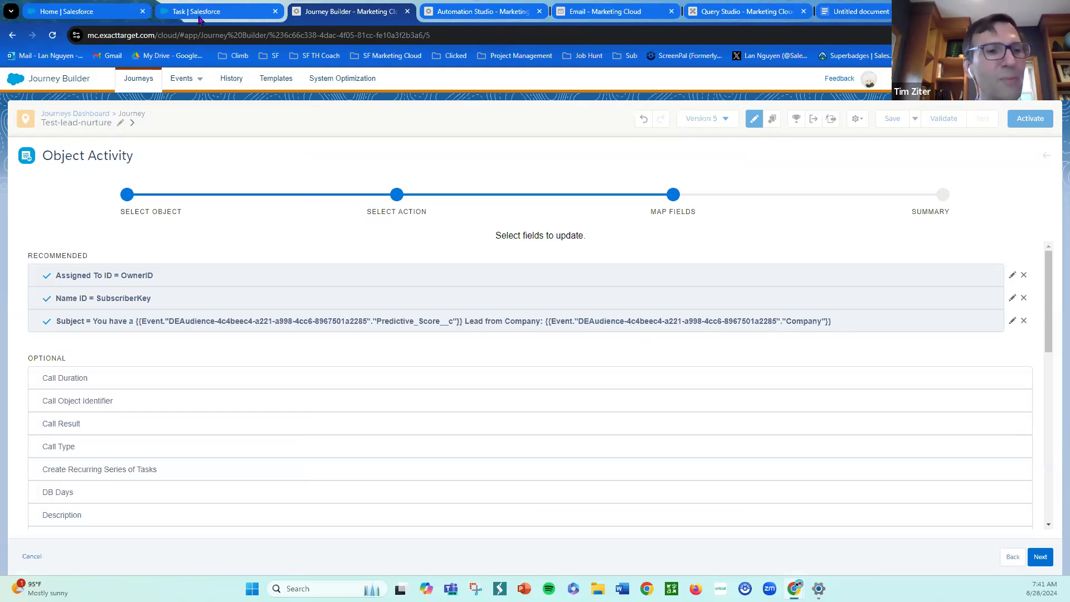
# - Check the Task object's page layout in Salesforce Setup, then return to the journey's Object Activity
pyautogui.click(112, 12)
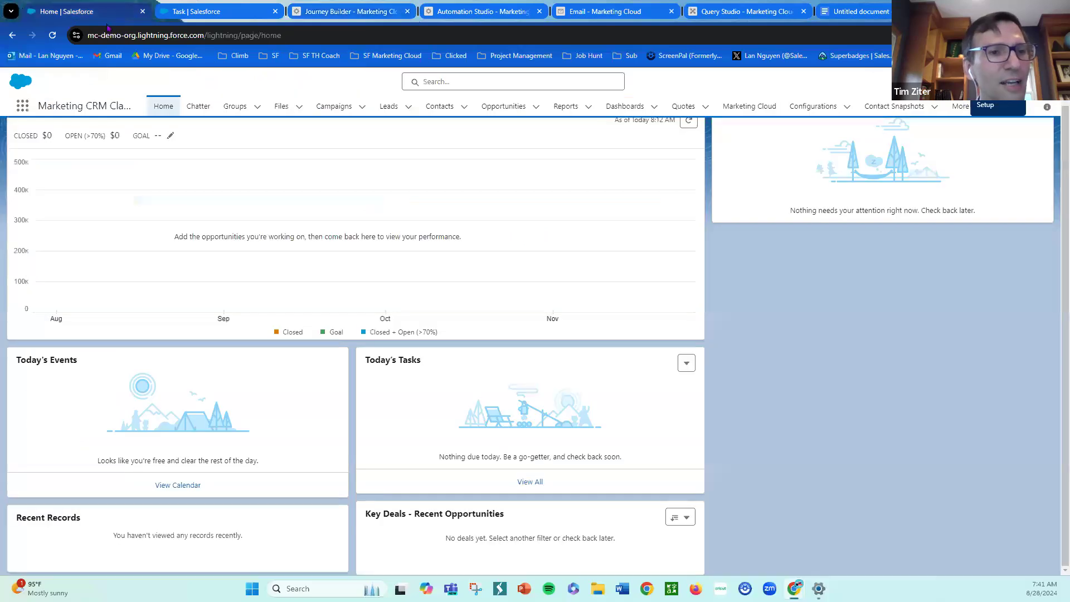
pyautogui.click(214, 13)
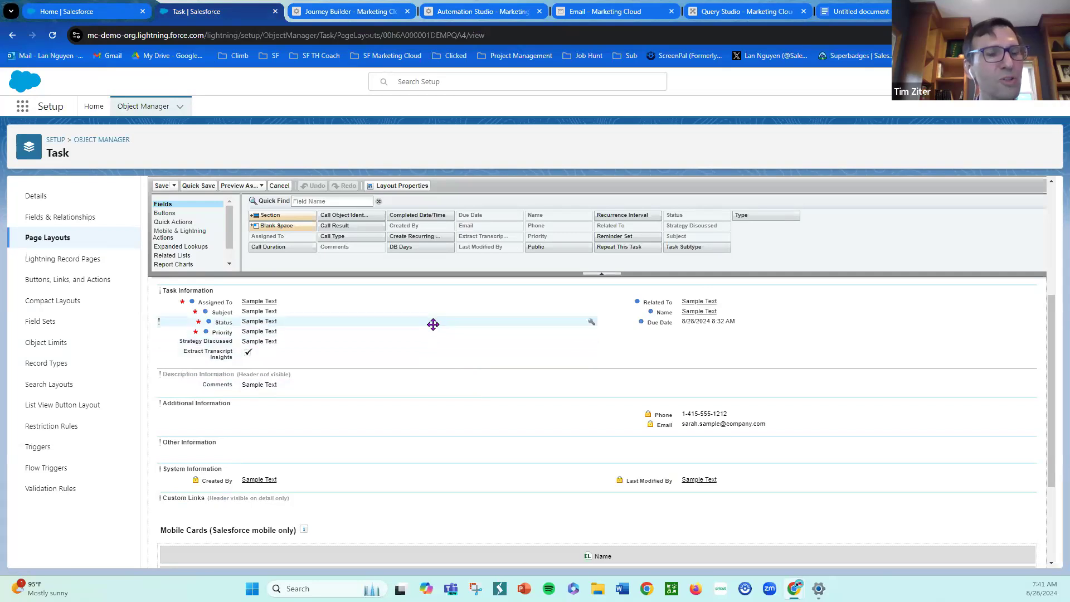
pyautogui.click(368, 11)
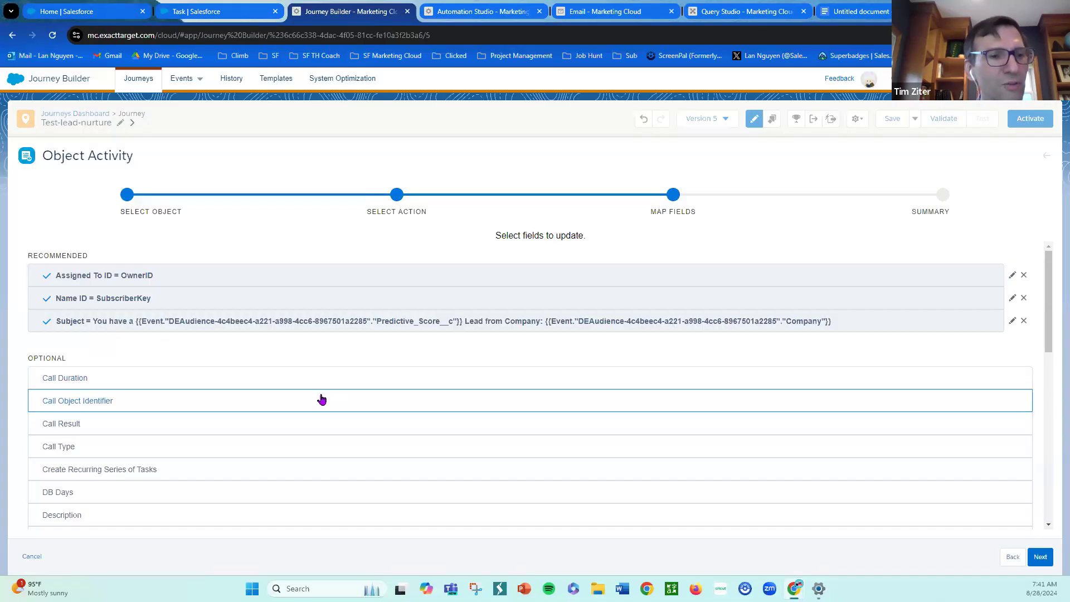
# - Map the Task's Priority field to High and save the mapping
pyautogui.scroll(-1, 327, 398)
pyautogui.scroll(-1, 327, 397)
pyautogui.scroll(-6, 330, 397)
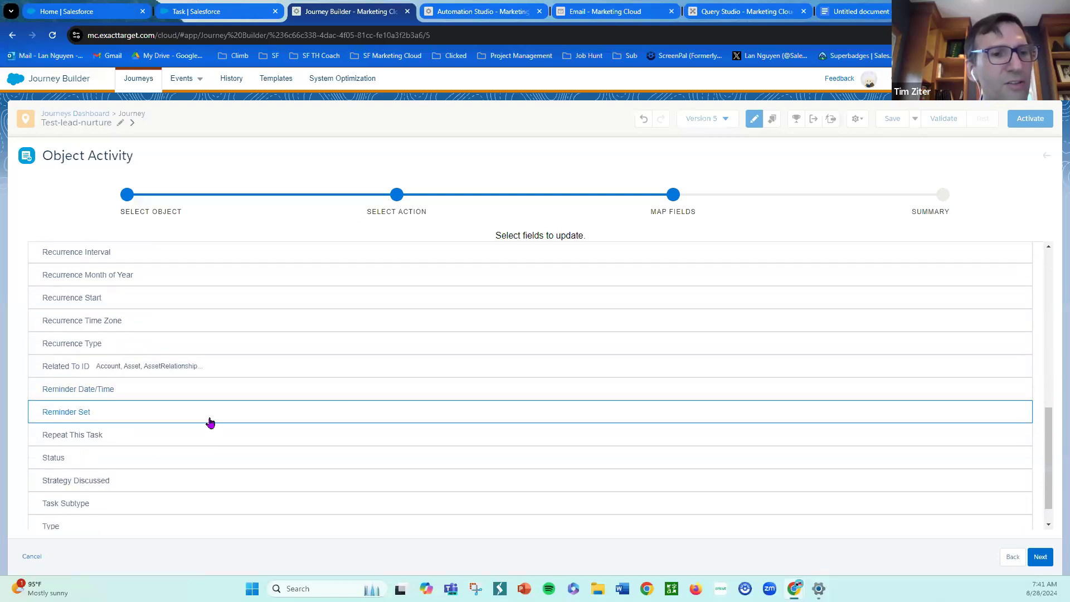
pyautogui.scroll(3, 231, 390)
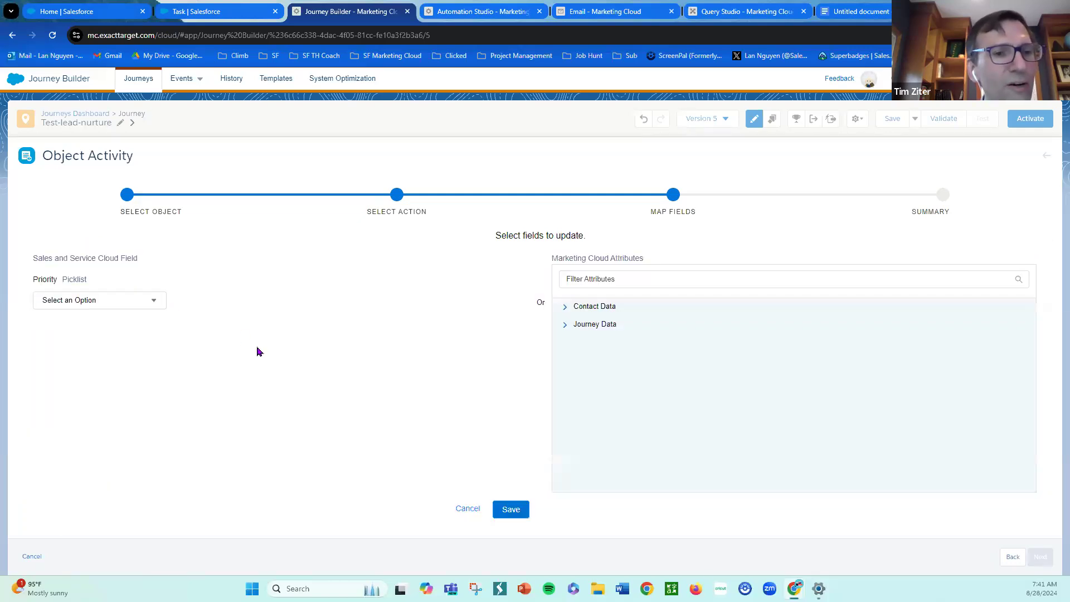
pyautogui.click(158, 303)
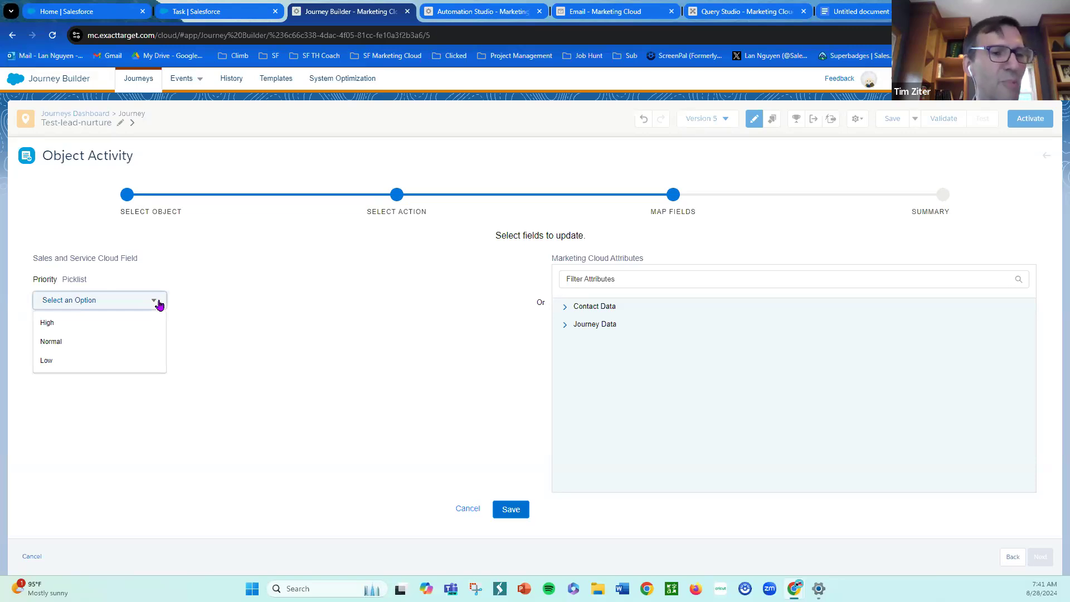
pyautogui.click(144, 321)
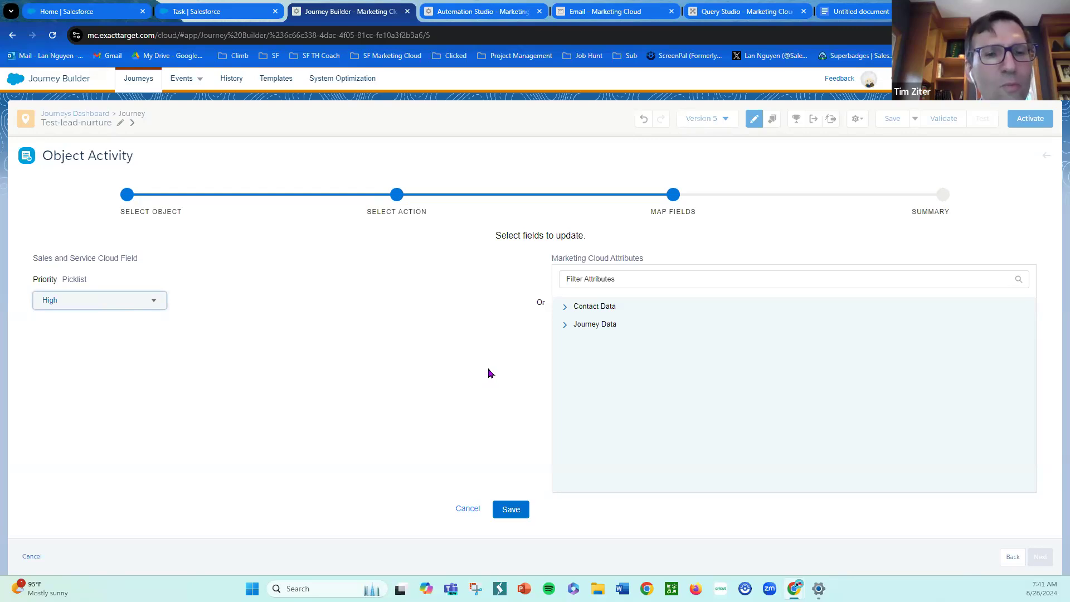
pyautogui.click(509, 508)
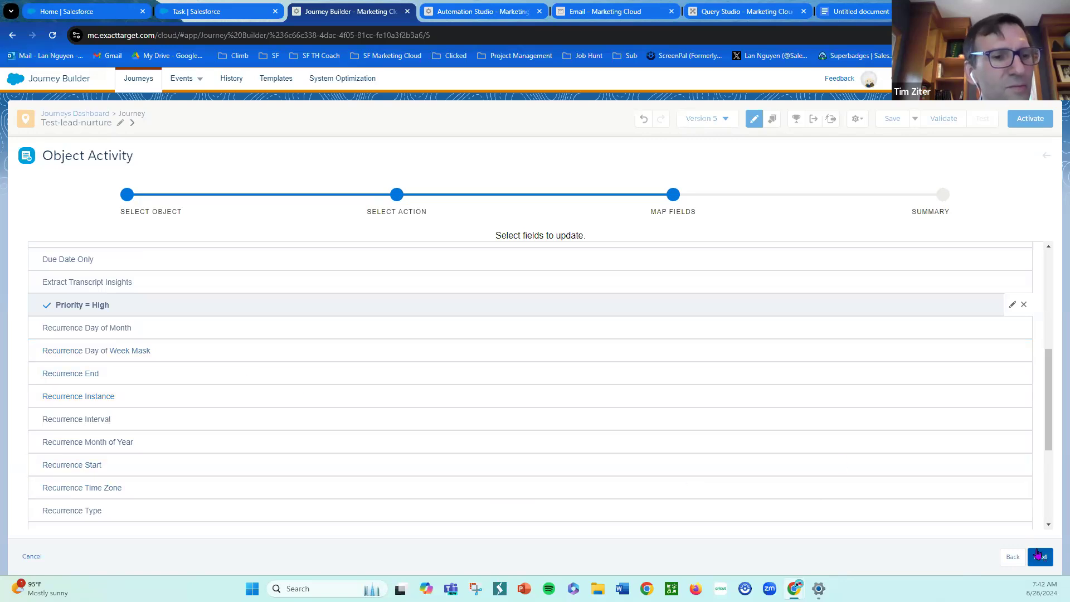
# - Map the Task's Status field to In Progress and save the mapping
pyautogui.scroll(-3, 313, 368)
pyautogui.click(67, 465)
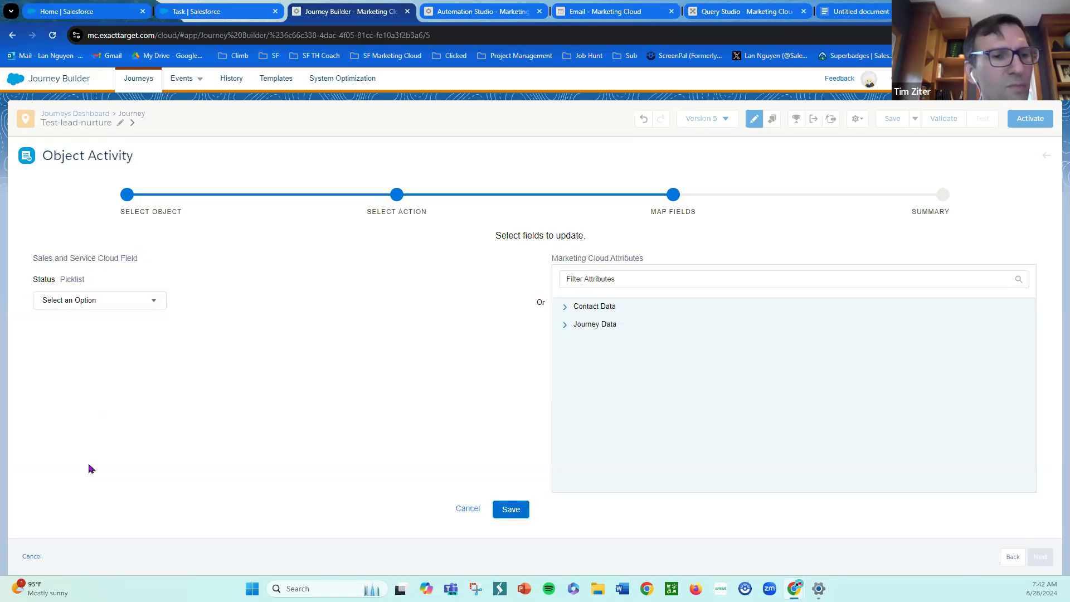
pyautogui.click(156, 306)
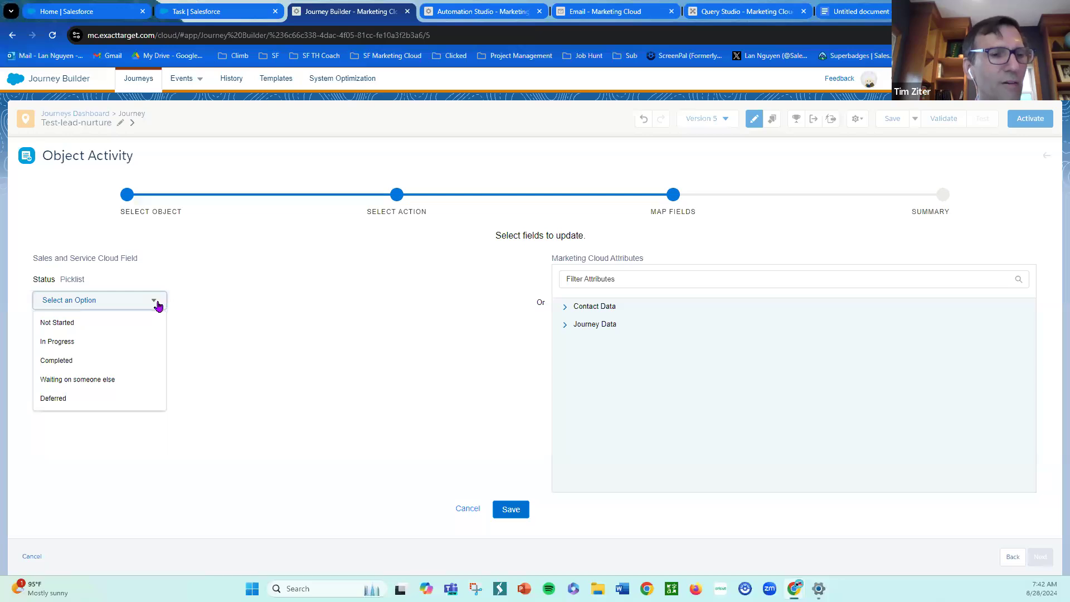
pyautogui.click(128, 342)
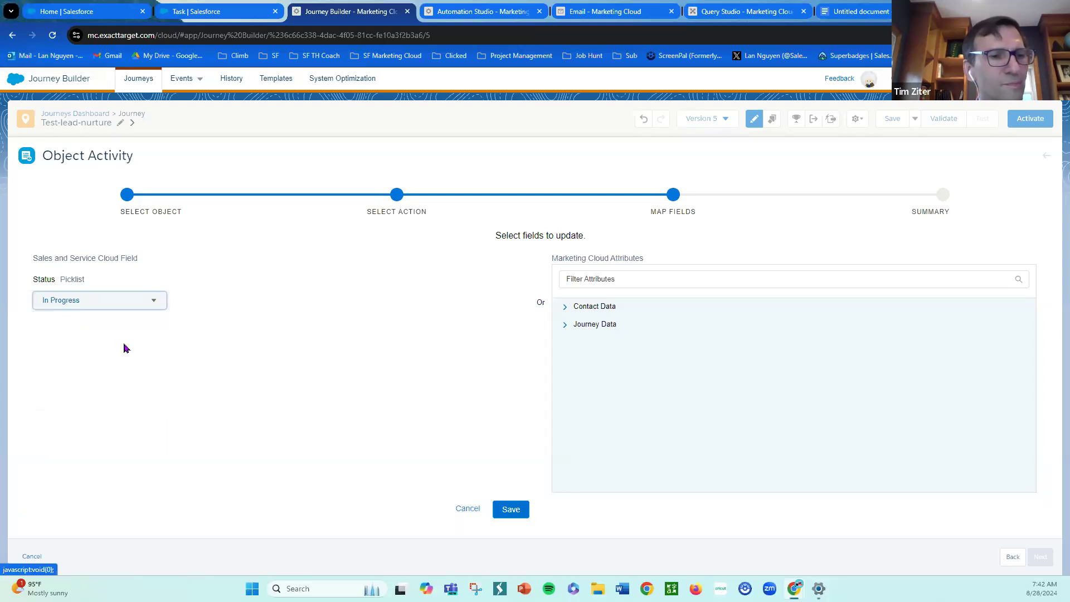
pyautogui.click(511, 519)
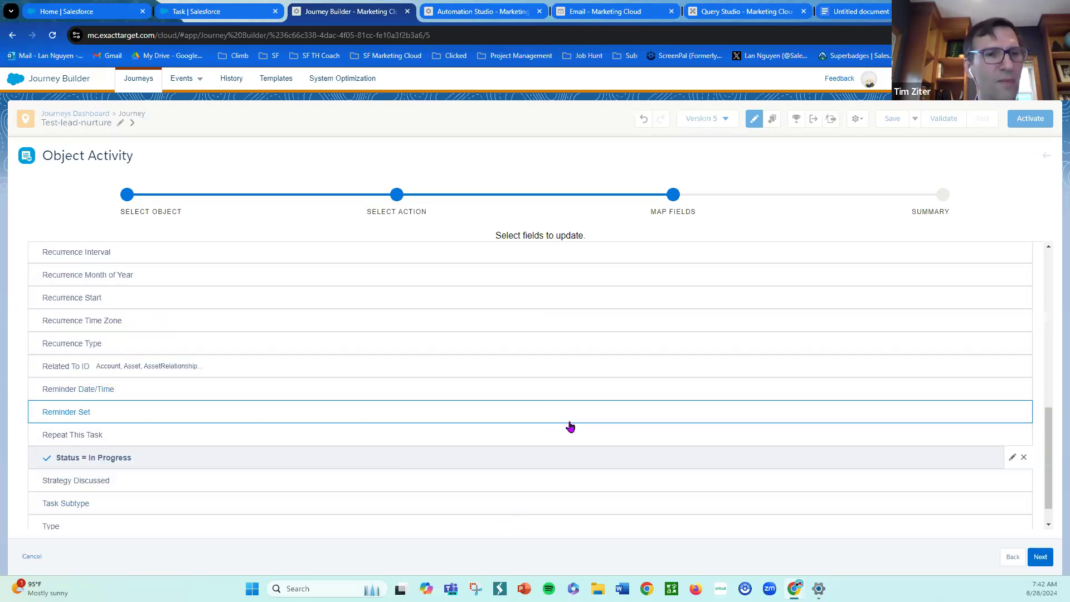
# - Review the field mappings, finish the Create Task Activity configuration from its summary, and save the journey
pyautogui.scroll(-1, 602, 409)
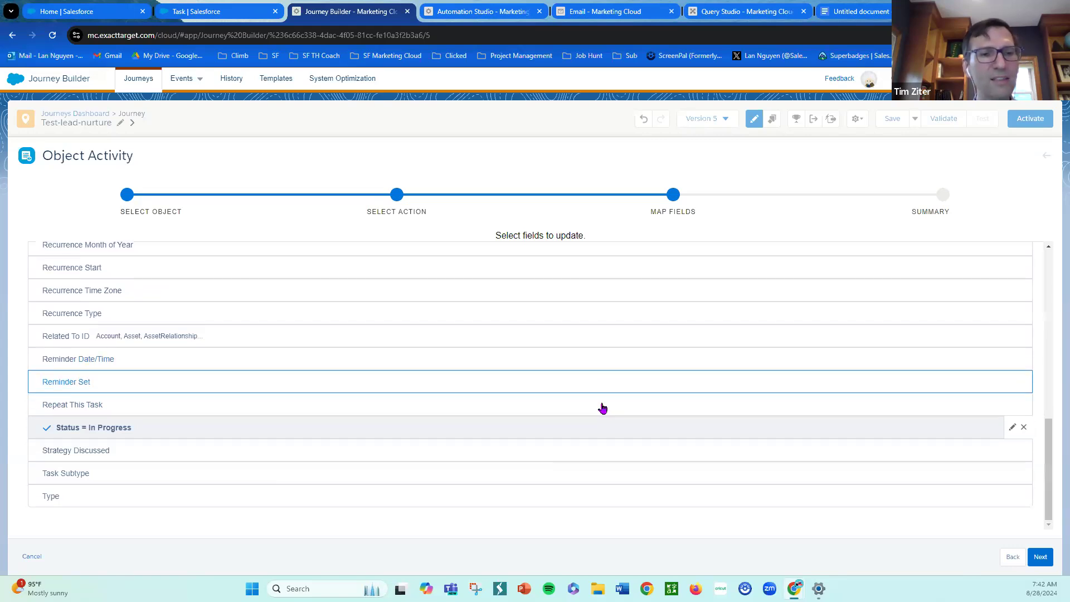
pyautogui.scroll(3, 602, 406)
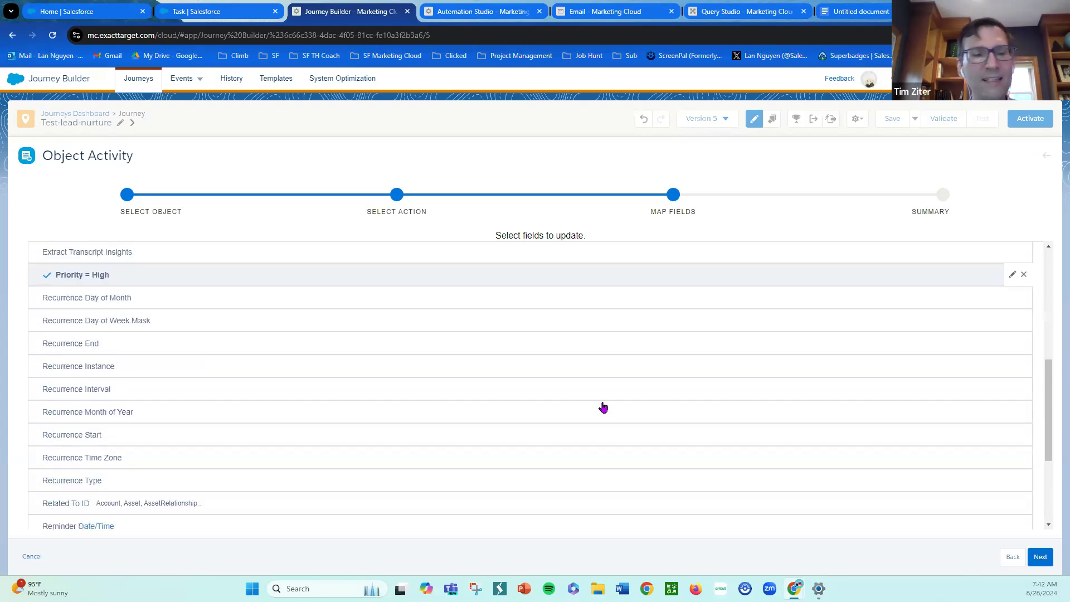
pyautogui.scroll(-2, 603, 405)
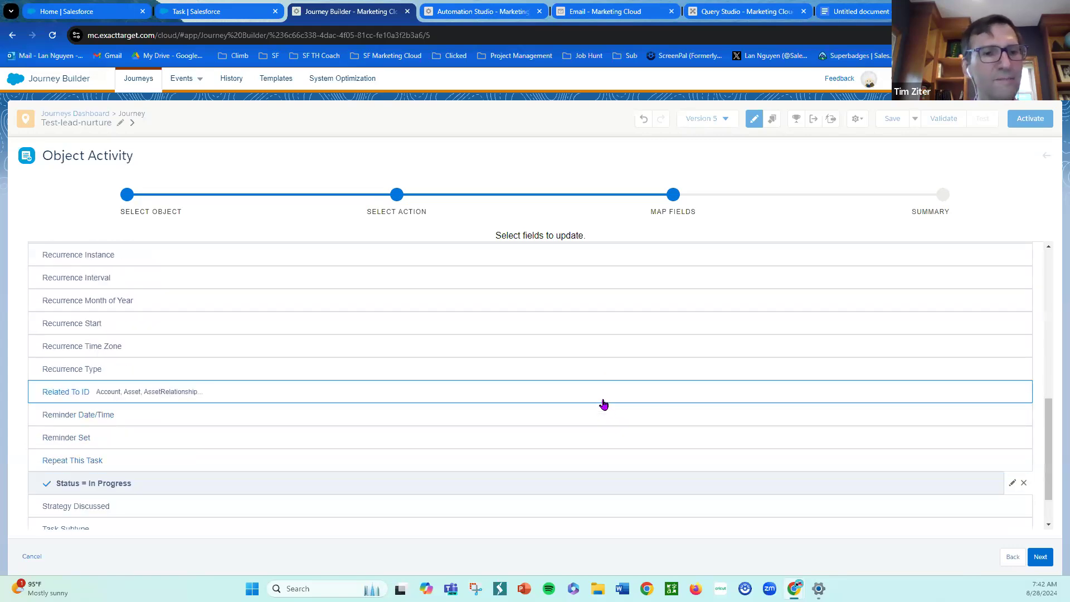
pyautogui.click(1040, 557)
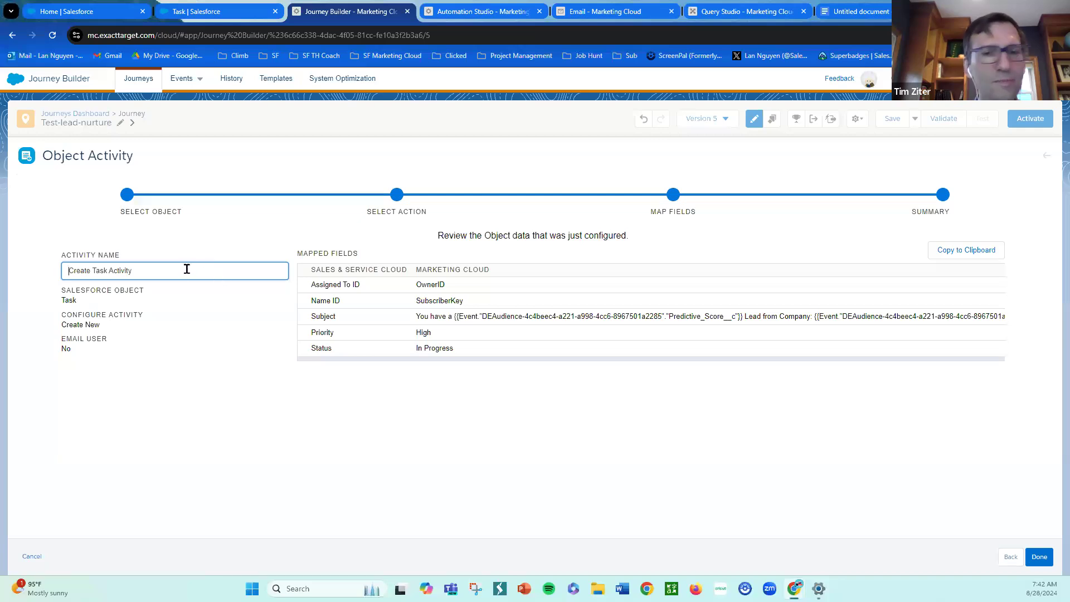
pyautogui.click(1040, 557)
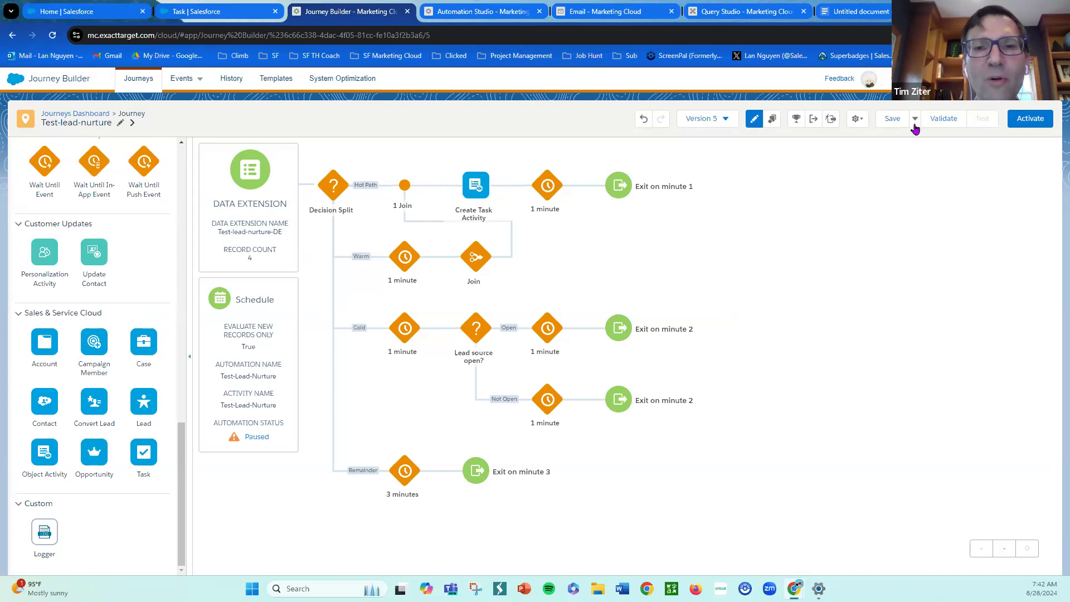
pyautogui.click(891, 122)
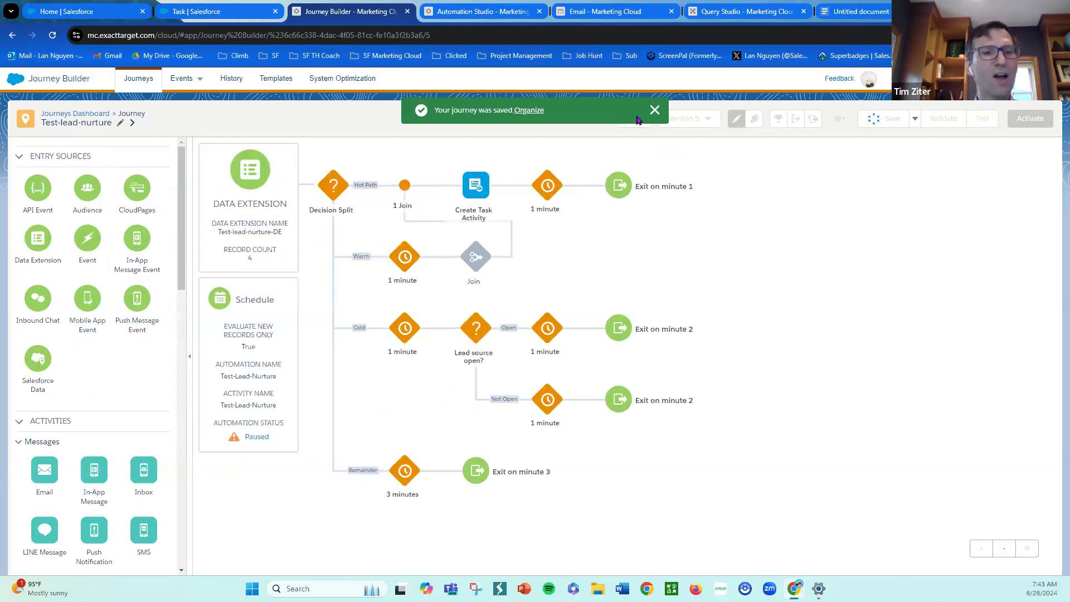
pyautogui.click(655, 111)
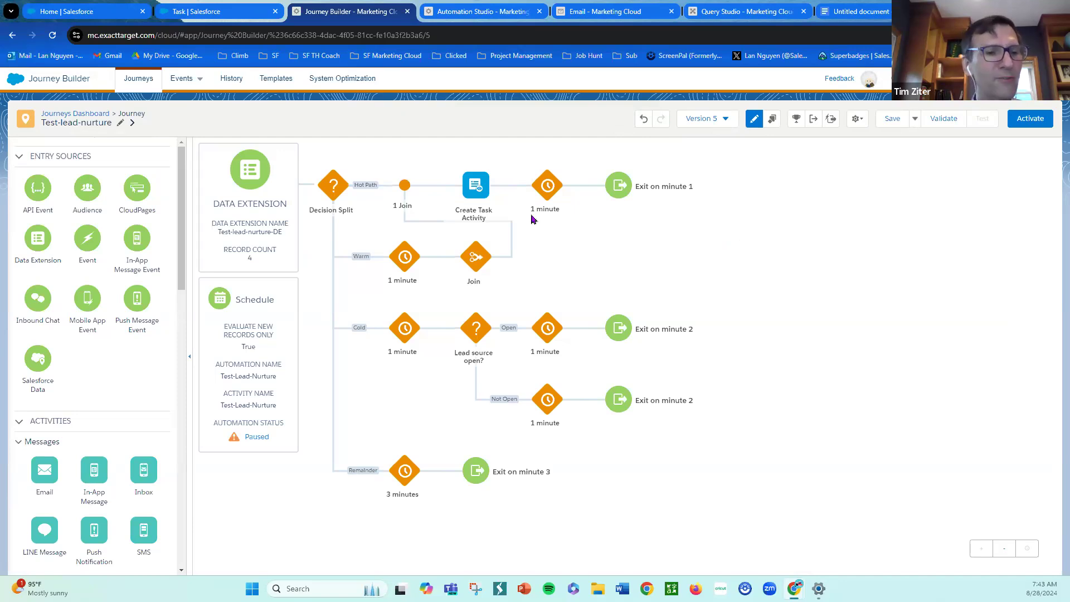
# - Add an Object Activity to the hot path right after Create Task Activity
pyautogui.scroll(-4, 108, 357)
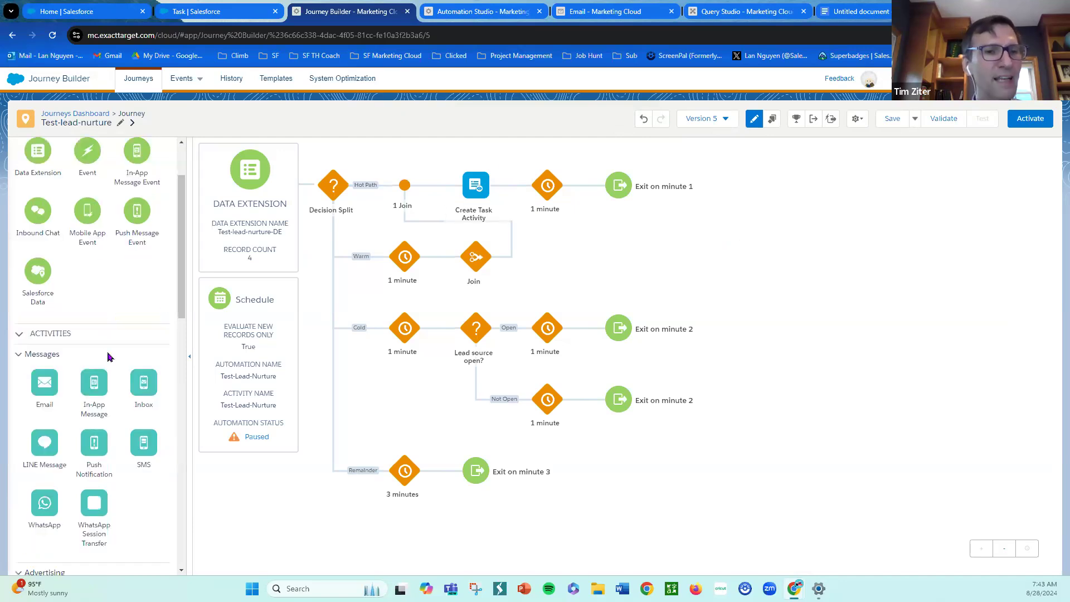
pyautogui.scroll(3, 135, 326)
pyautogui.scroll(-10, 135, 326)
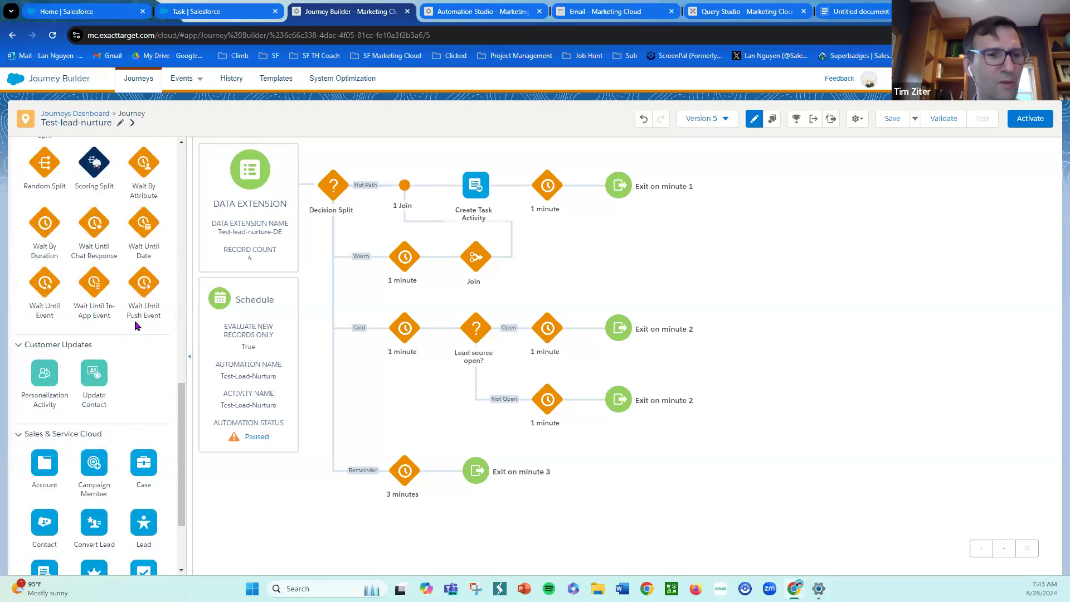
pyautogui.scroll(-3, 136, 326)
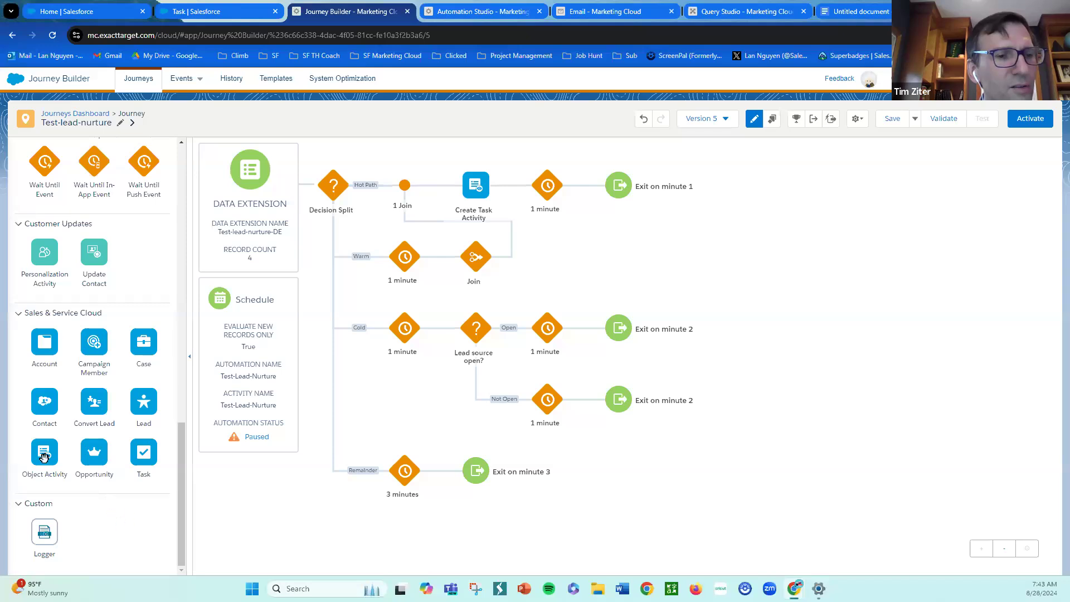
pyautogui.moveTo(44, 457); pyautogui.dragTo(512, 192)
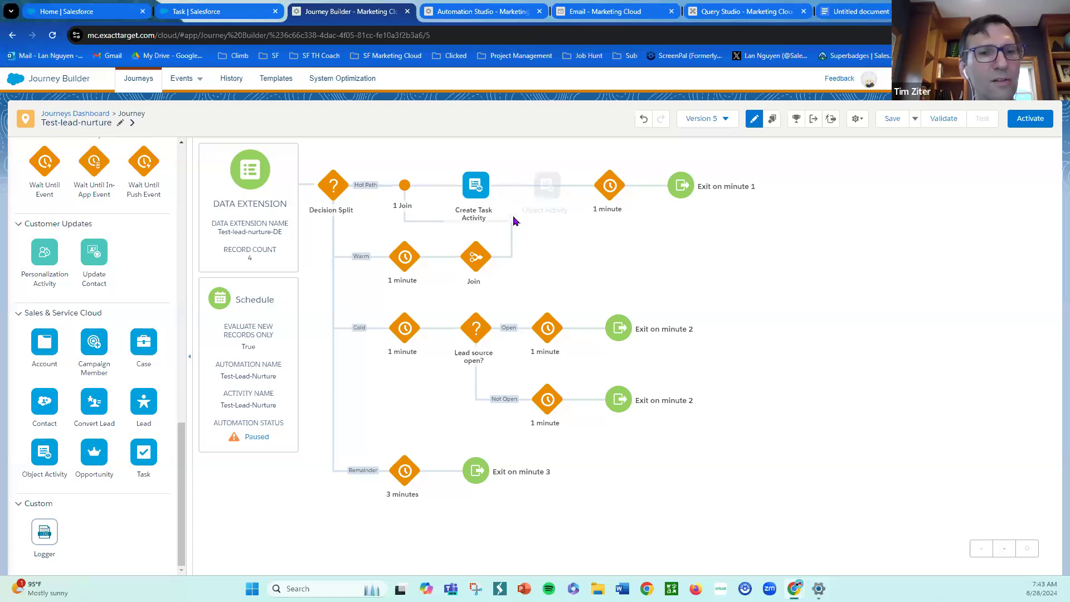
pyautogui.moveTo(546, 189)
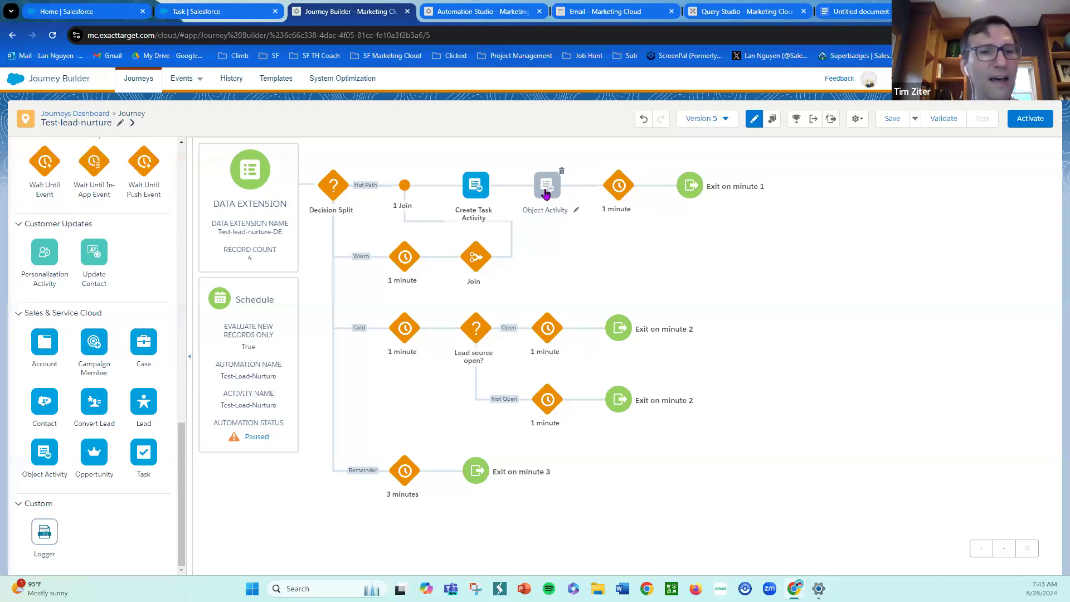
# - Open the new Object Activity, search for lead, and select the Lead object
pyautogui.click(539, 193)
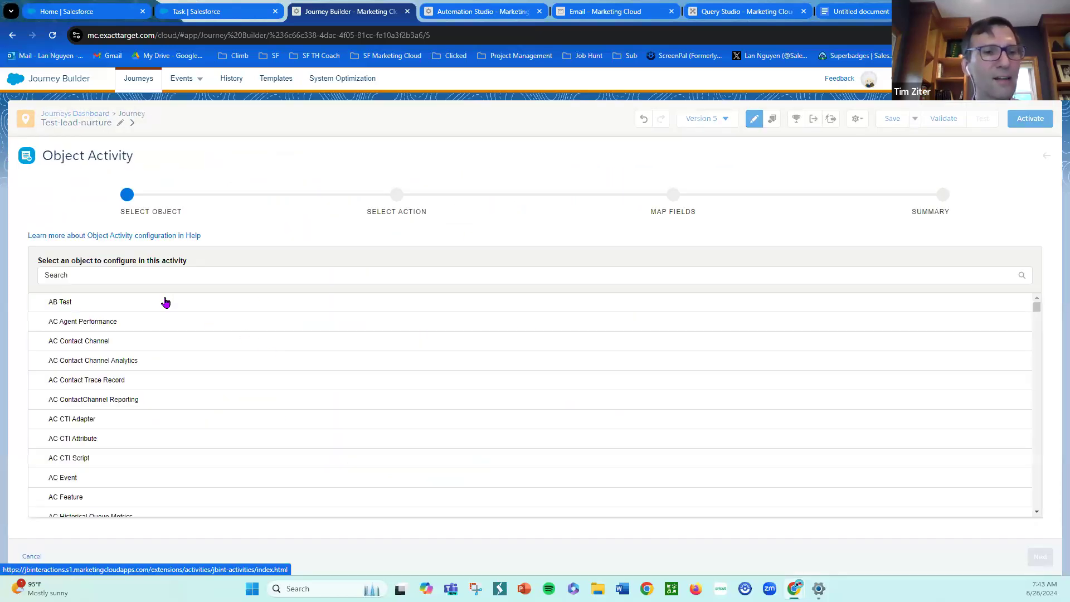
pyautogui.click(158, 269)
pyautogui.write('lead')
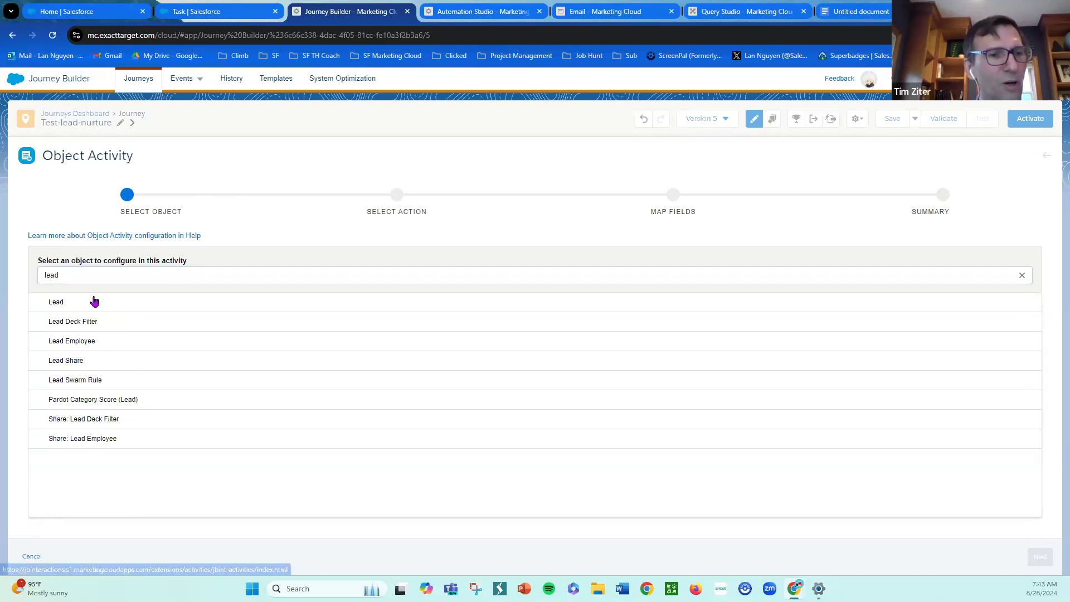
pyautogui.click(94, 302)
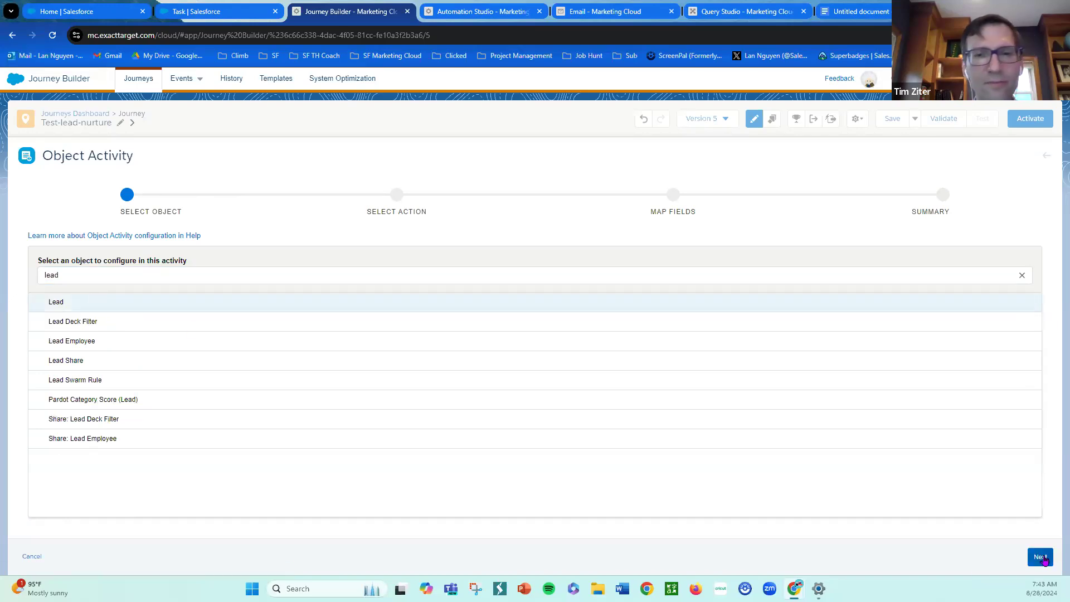
pyautogui.click(1040, 557)
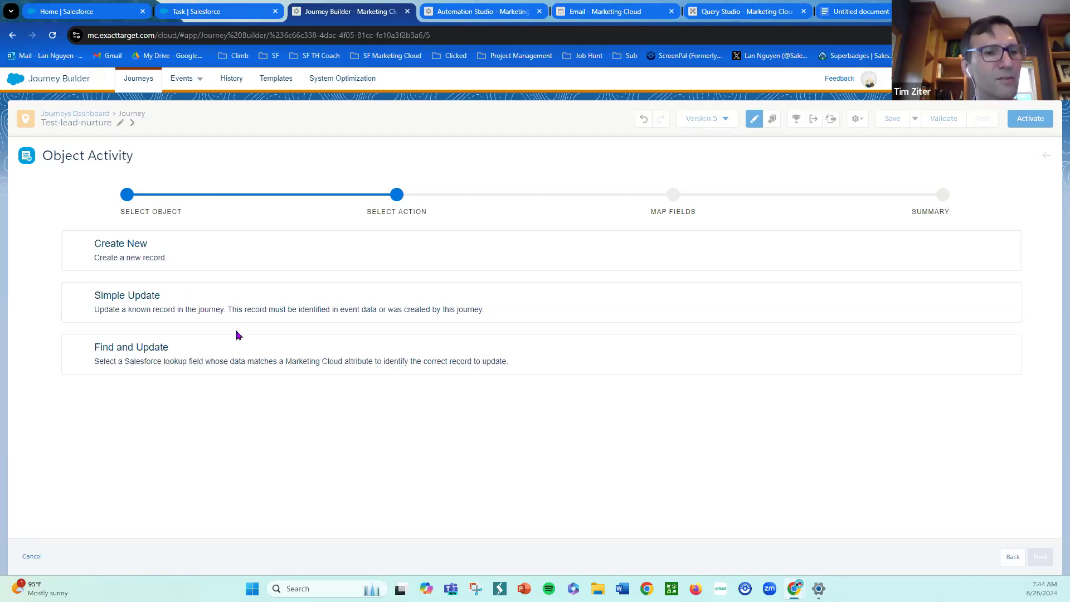
# - Choose the Find and Update action and set the Salesforce lookup field for Lead to Lead ID
pyautogui.click(222, 361)
pyautogui.scroll(-1, 329, 352)
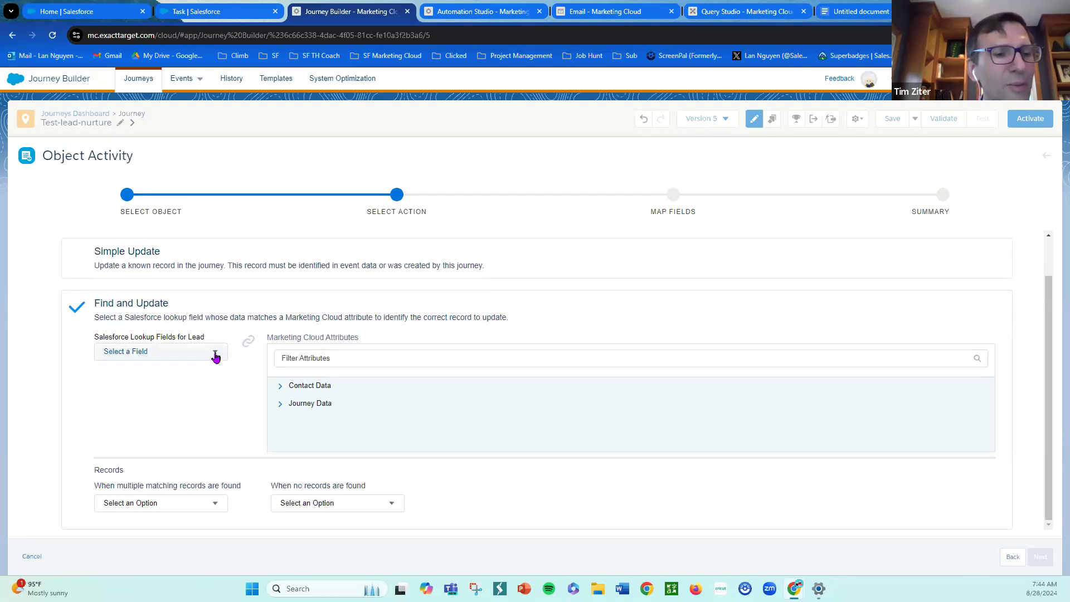
pyautogui.click(216, 357)
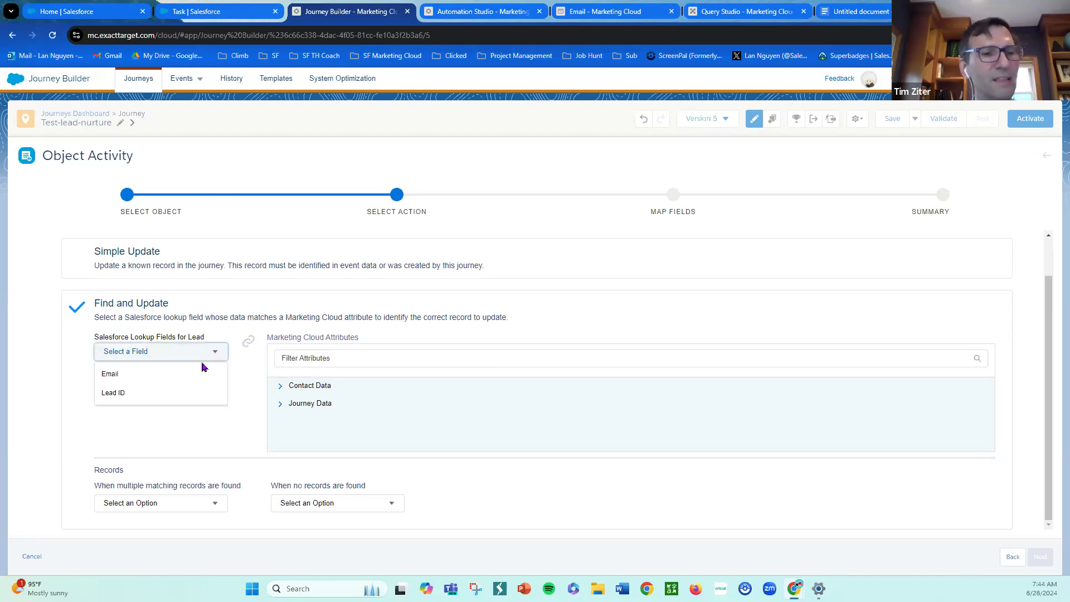
pyautogui.click(196, 395)
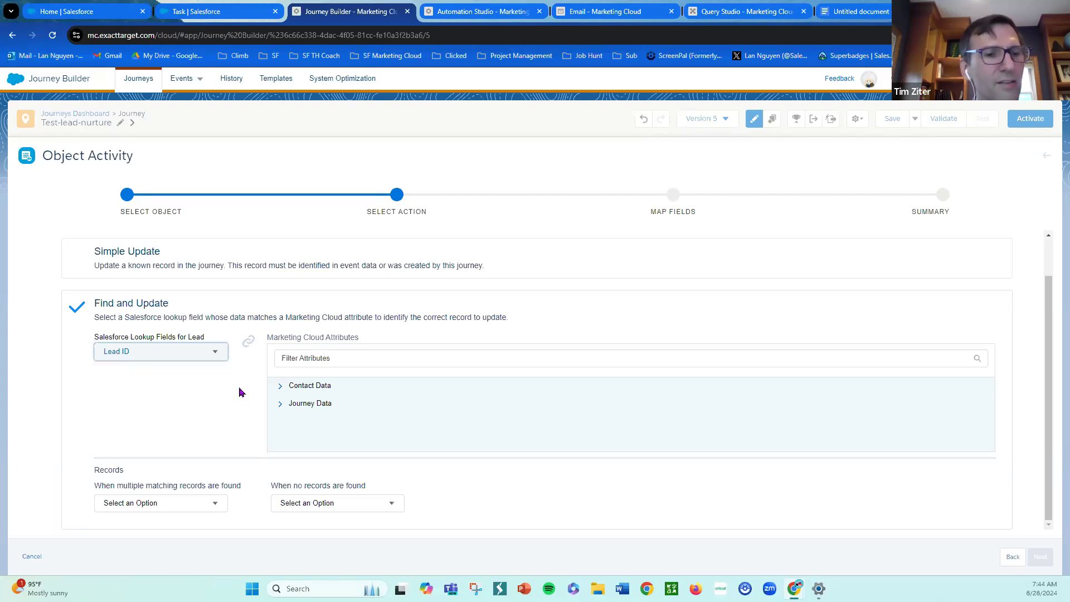
# - Expand the Journey Data and Entry: TRIGGER attributes and scroll through them to examine what is available for matching
pyautogui.click(280, 403)
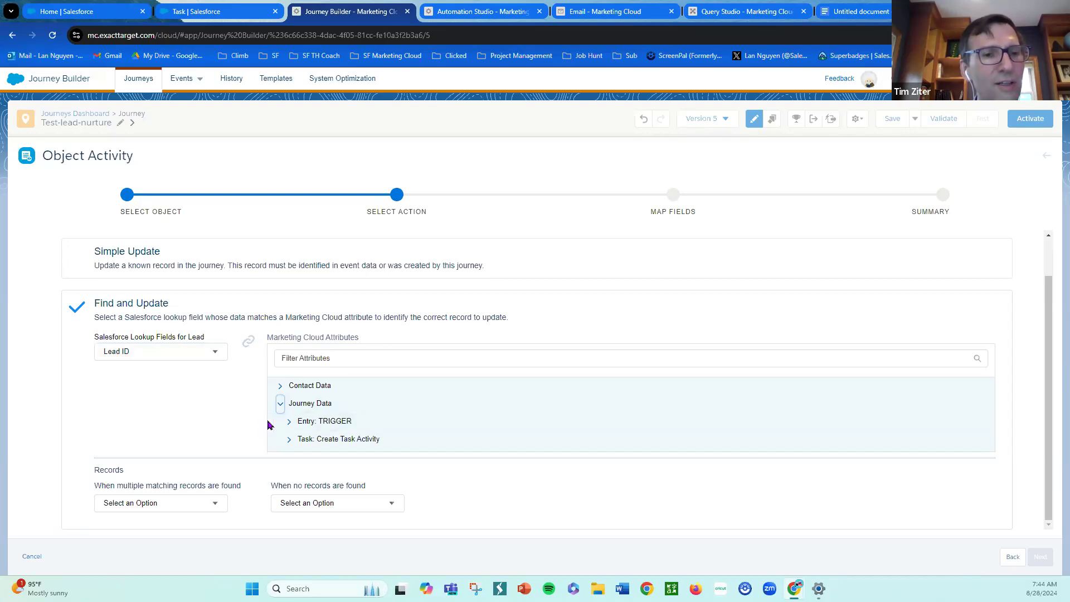
pyautogui.click(289, 427)
pyautogui.scroll(-2, 442, 420)
pyautogui.scroll(-2, 432, 407)
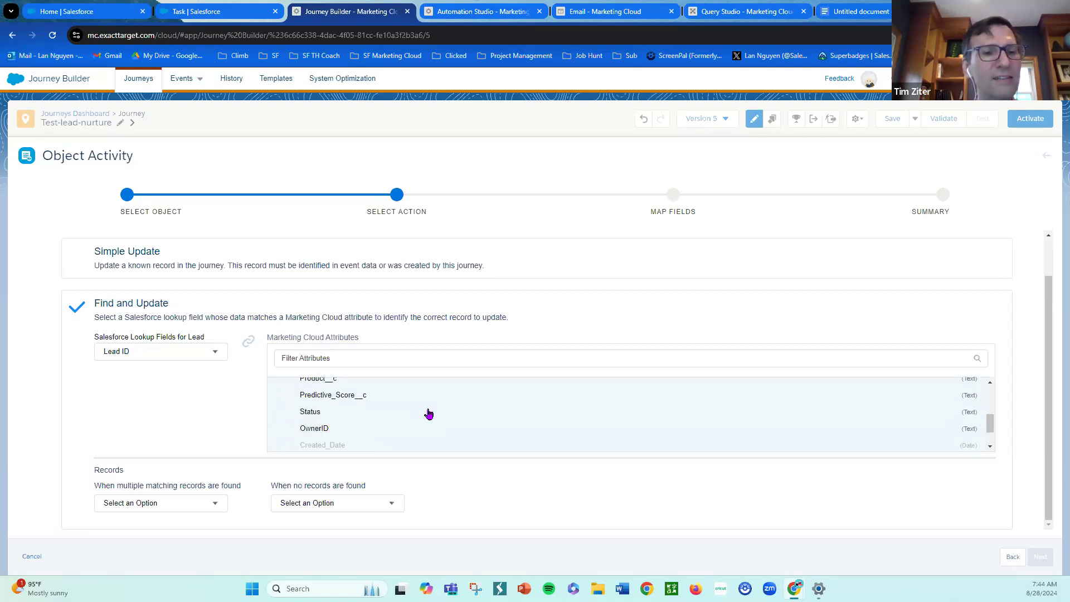
pyautogui.scroll(2, 428, 414)
pyautogui.scroll(-2, 428, 413)
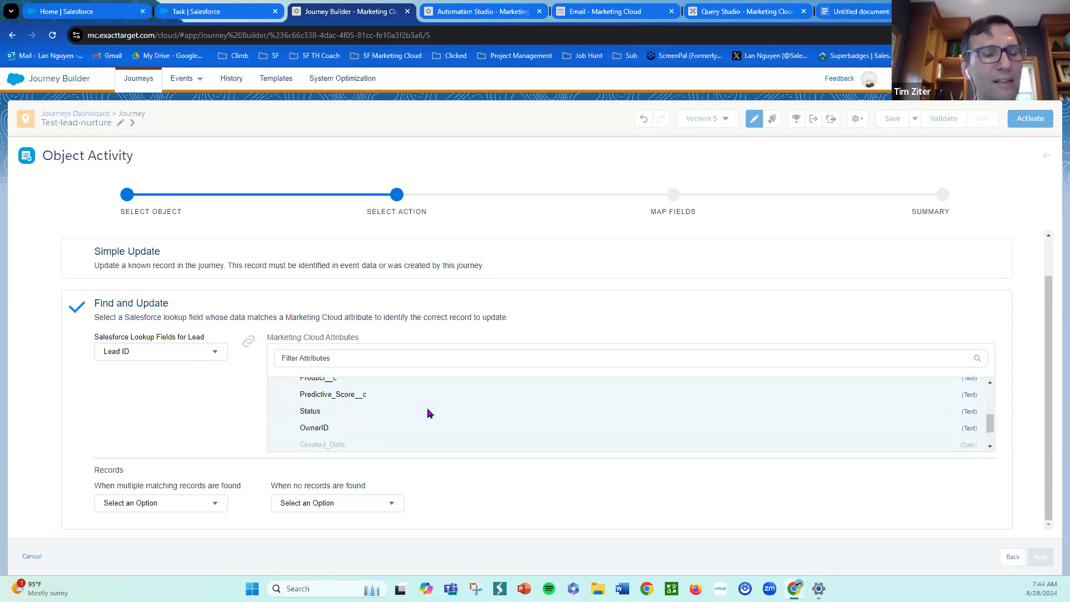
pyautogui.scroll(-2, 417, 418)
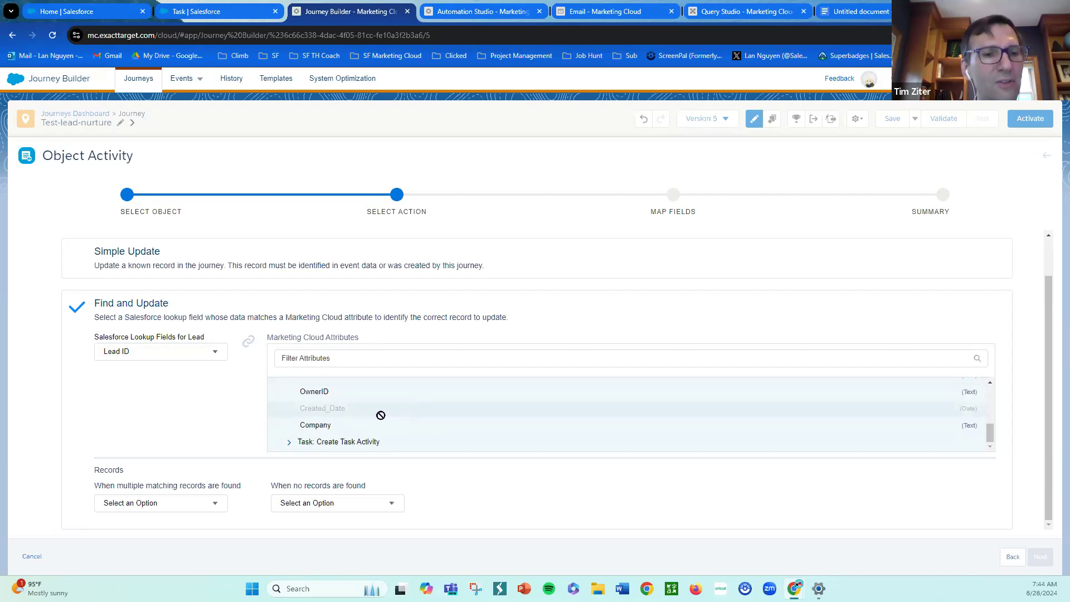
pyautogui.scroll(5, 379, 415)
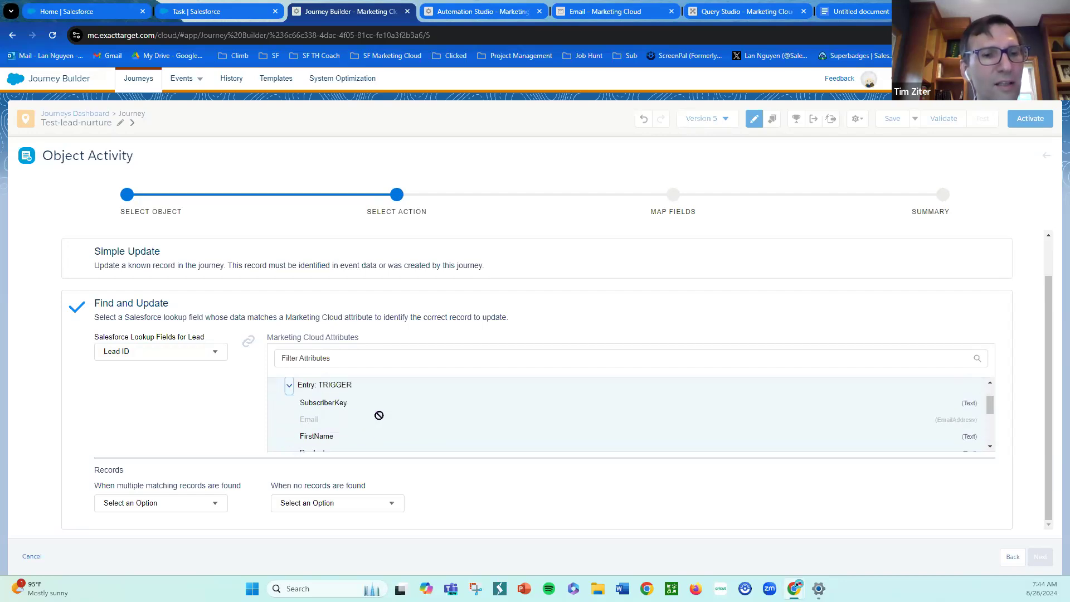
pyautogui.scroll(1, 412, 415)
pyautogui.scroll(-2, 415, 416)
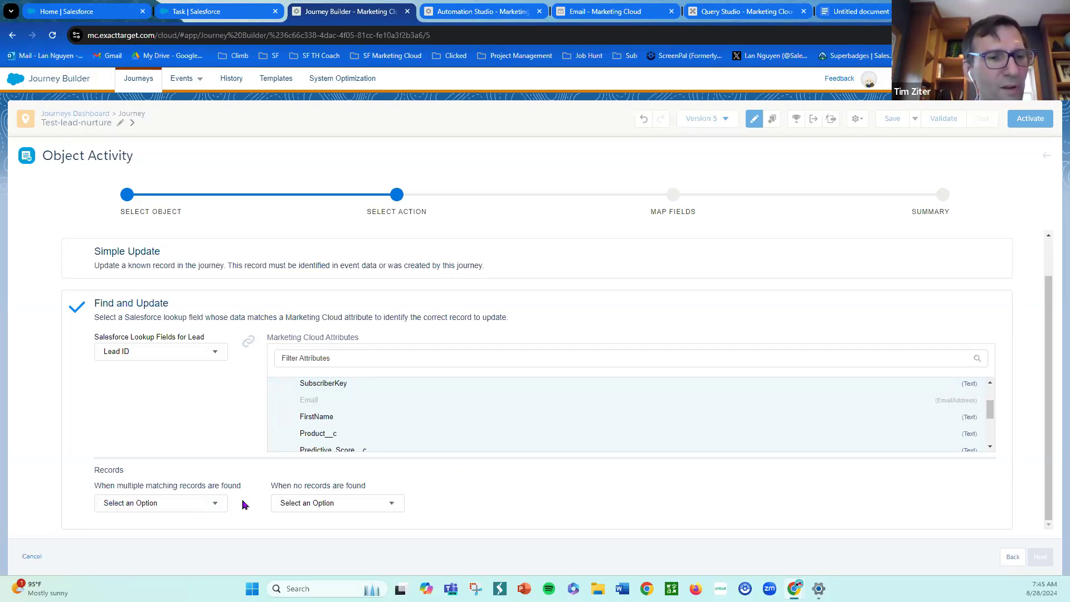
# - Set both the multiple-matching-records and no-records-found options to Do not update, and continue to field mapping
pyautogui.click(218, 505)
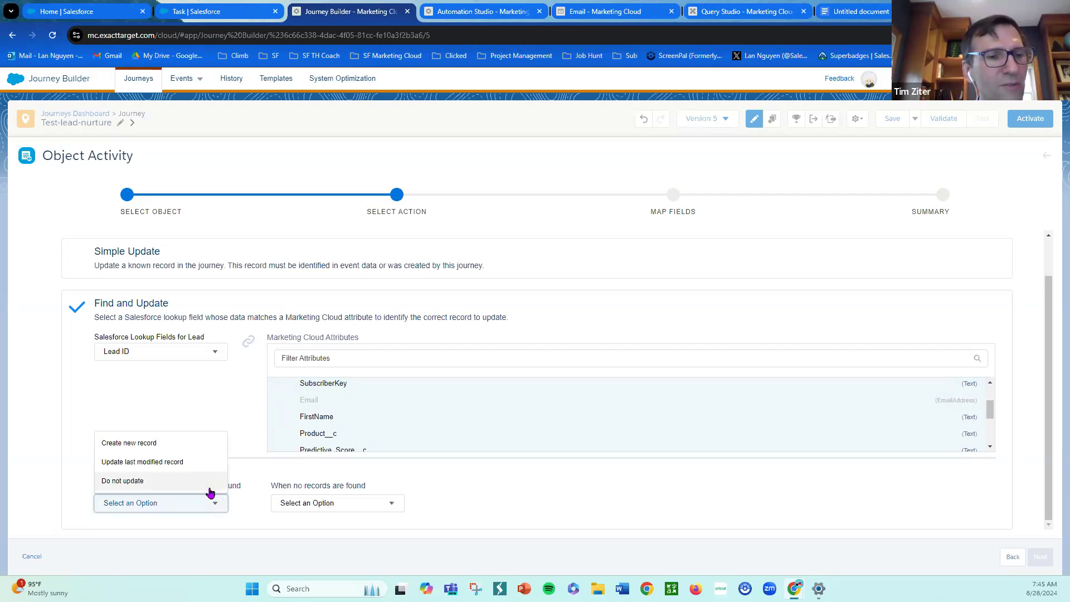
pyautogui.click(210, 487)
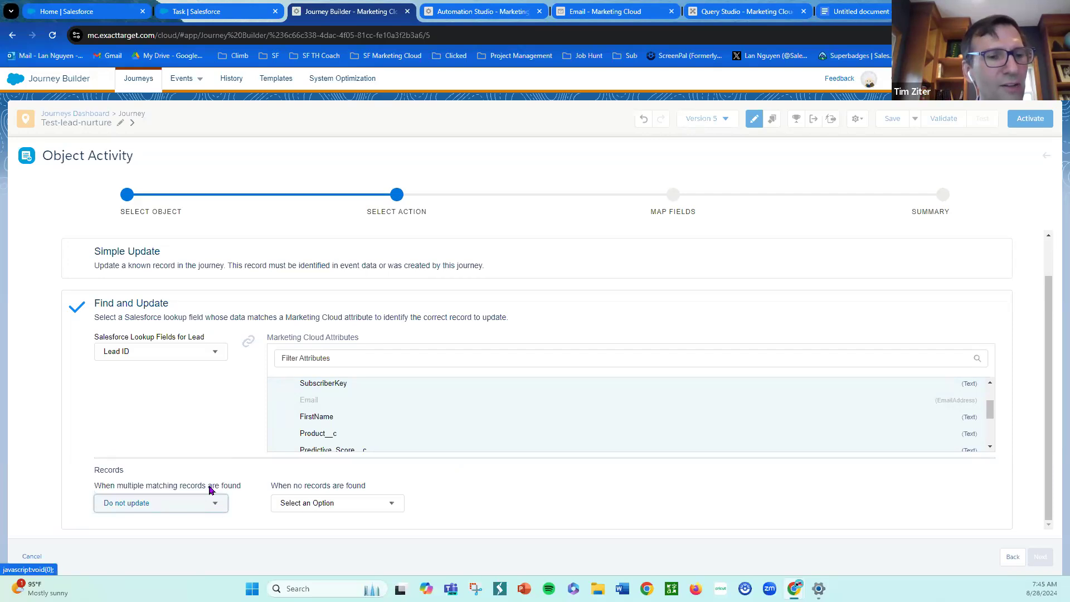
pyautogui.click(398, 506)
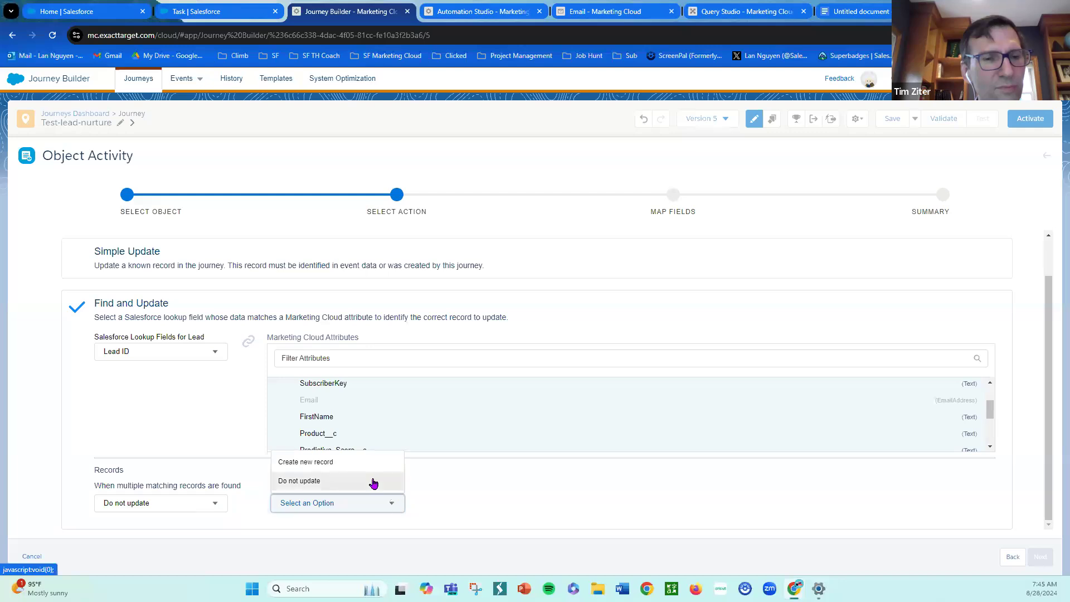
pyautogui.click(373, 482)
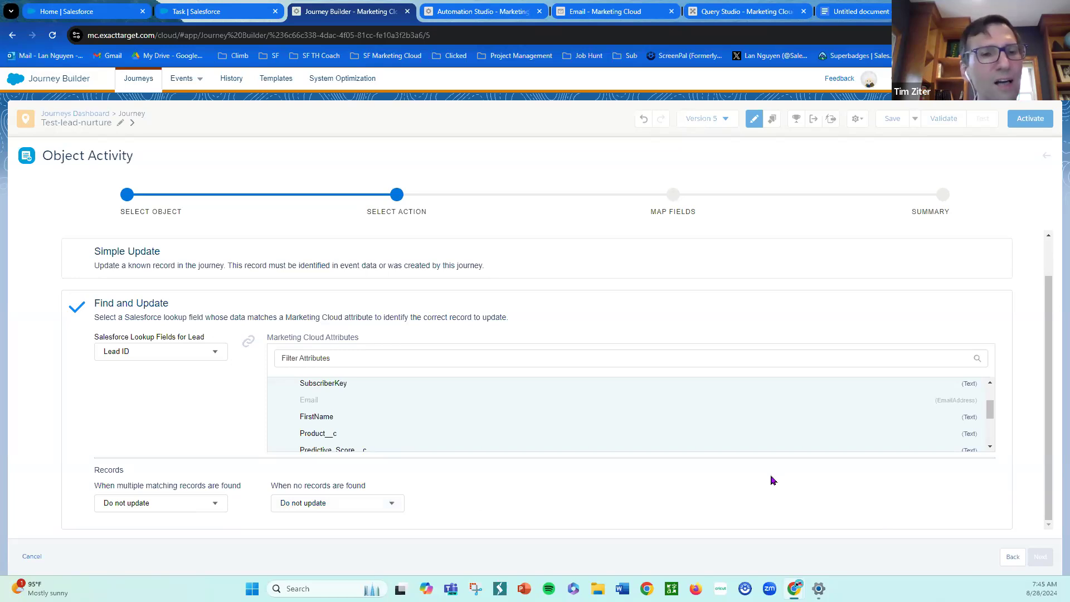
pyautogui.click(716, 390)
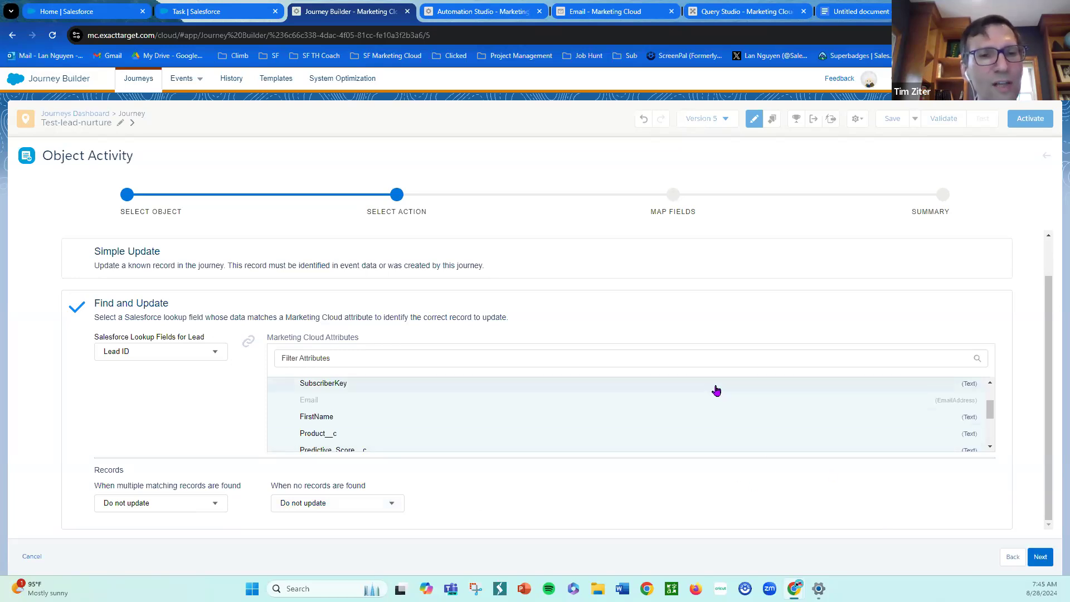
pyautogui.click(1040, 556)
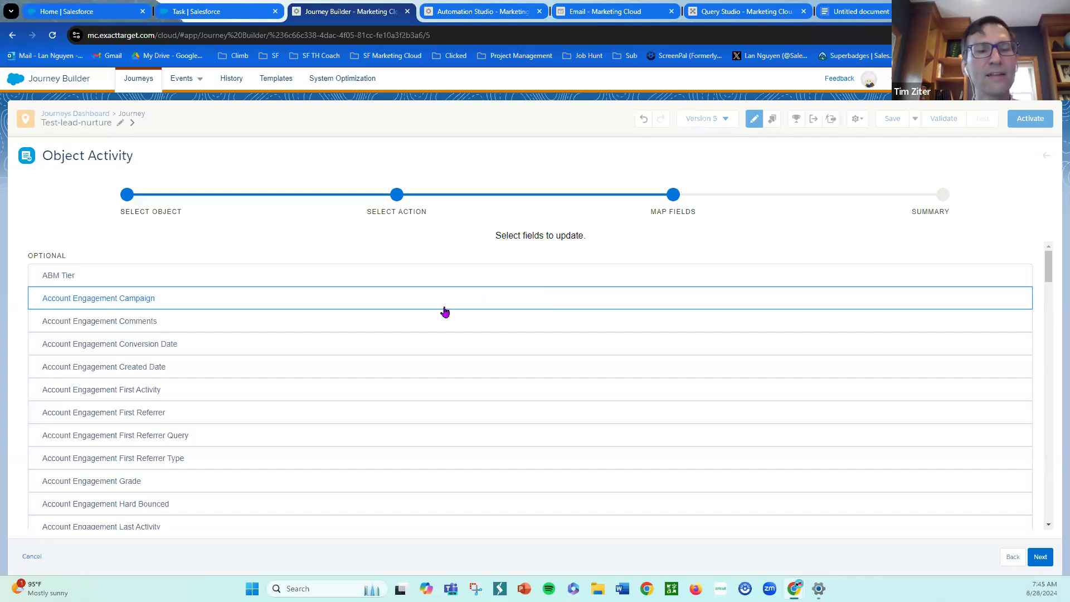
# - Scroll through the Lead fields available for update, then switch to the Salesforce Task page layout tab
pyautogui.scroll(-1, 460, 373)
pyautogui.scroll(-3, 460, 373)
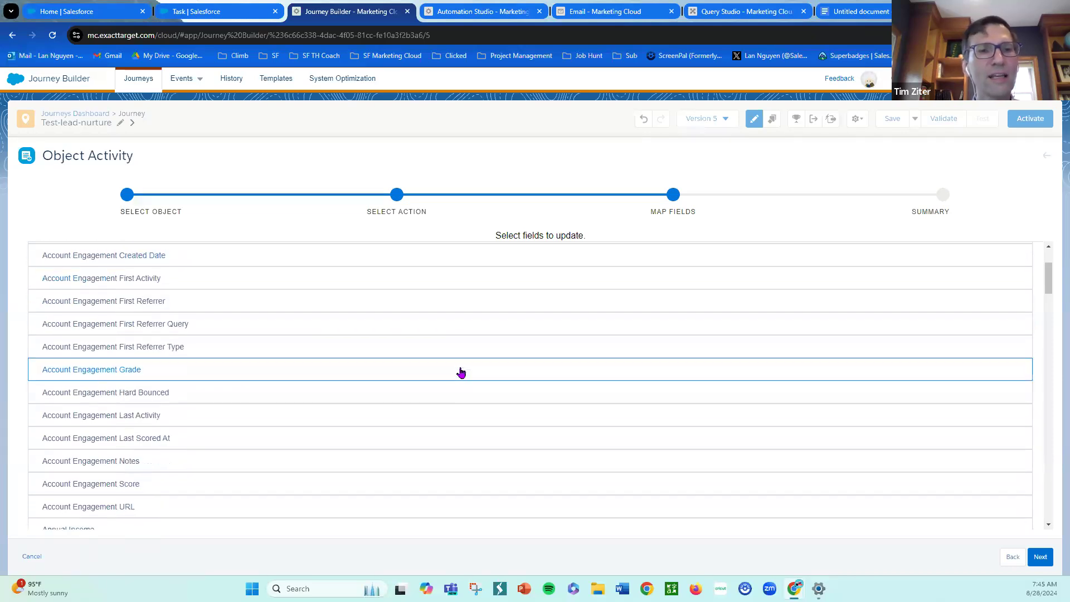
pyautogui.scroll(-1, 463, 369)
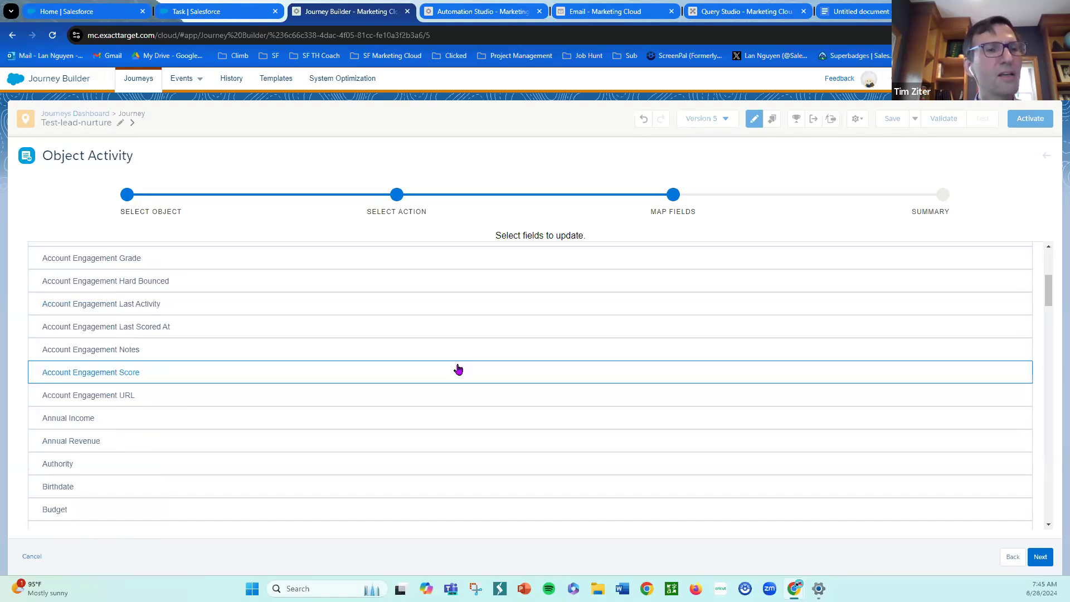
pyautogui.scroll(-2, 513, 395)
pyautogui.scroll(-2, 506, 398)
pyautogui.scroll(-2, 509, 399)
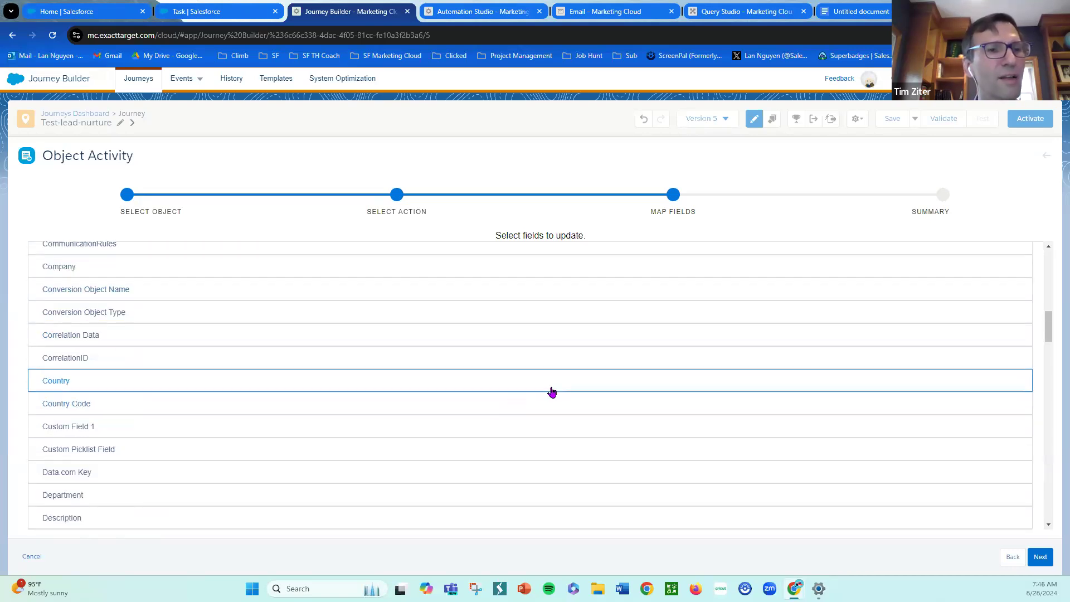
pyautogui.scroll(-1, 446, 394)
pyautogui.scroll(-5, 446, 394)
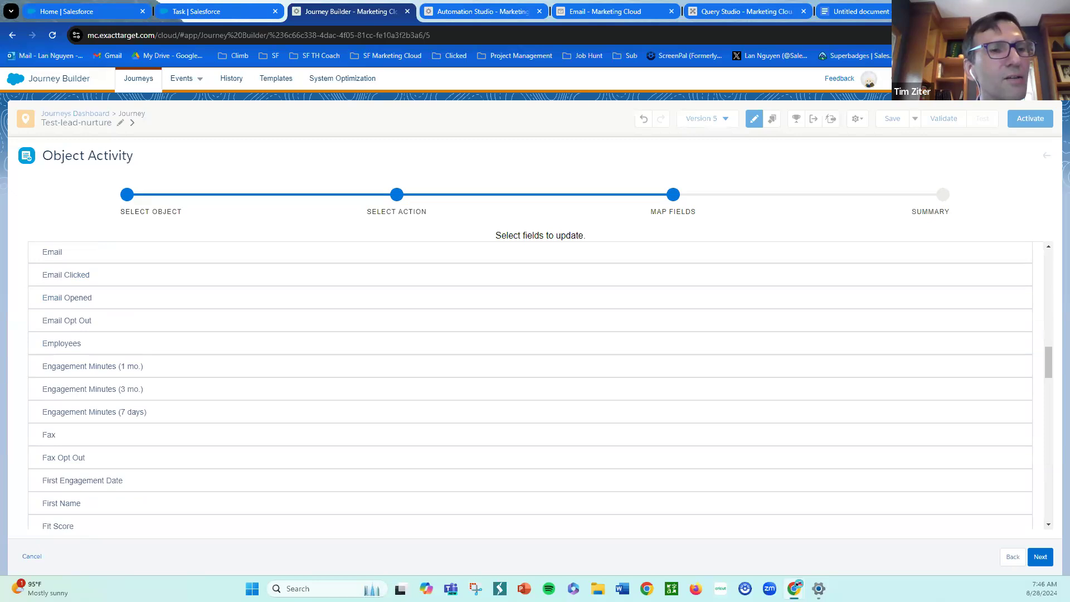
pyautogui.scroll(-1, 335, 419)
pyautogui.scroll(-1, 335, 420)
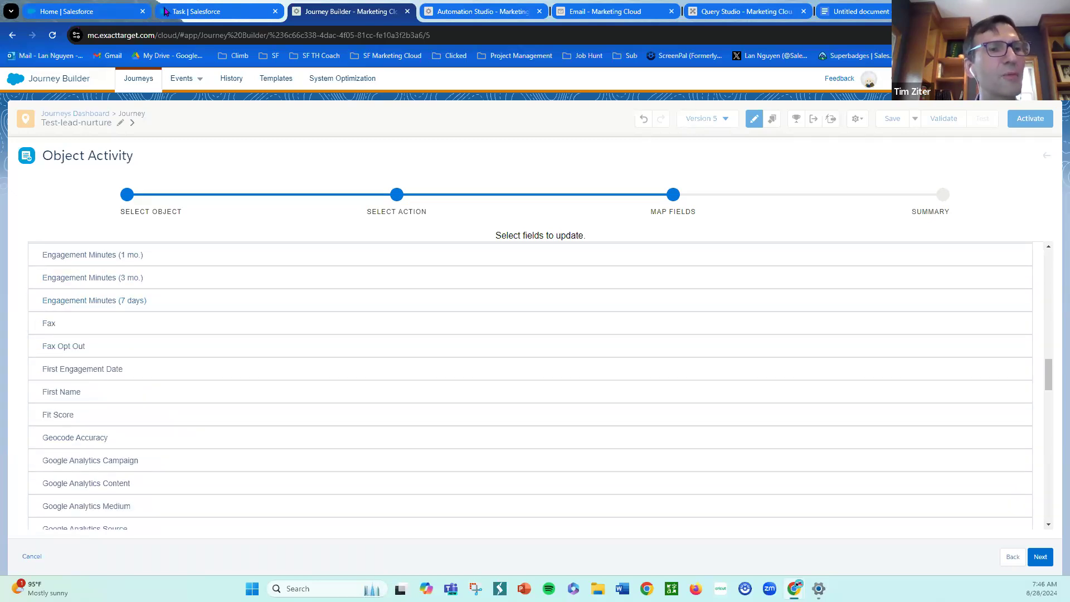
pyautogui.click(186, 13)
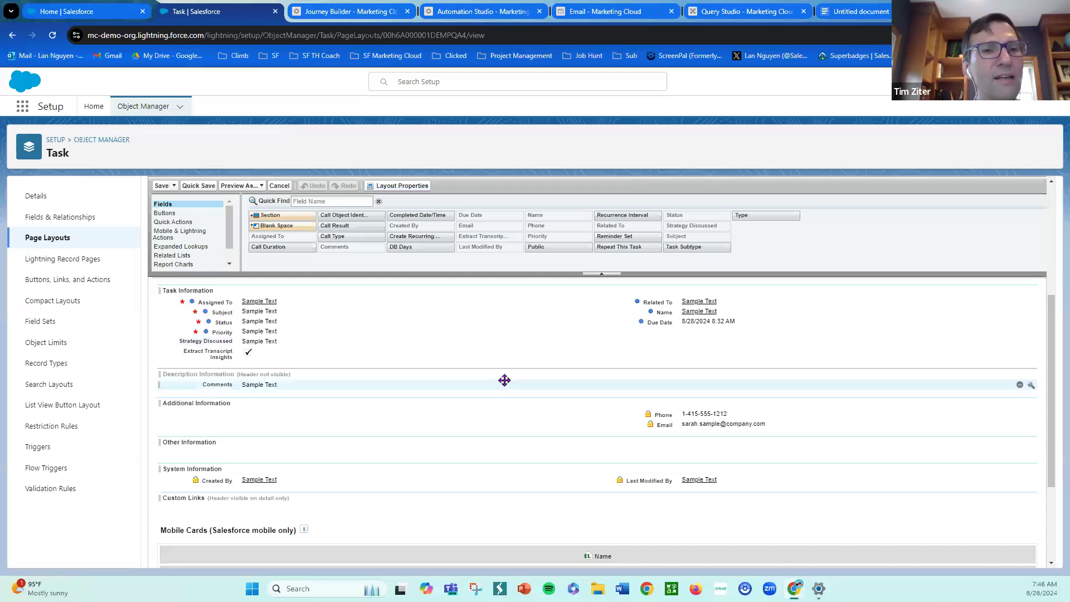
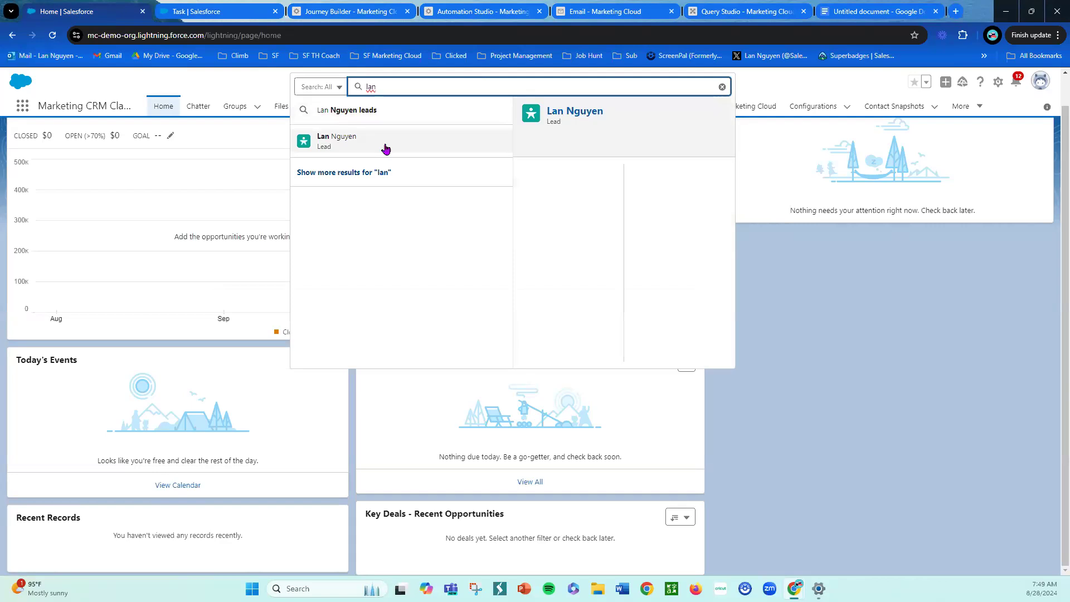
# - Open the lead record from the global search results and view its details fields
pyautogui.click(386, 143)
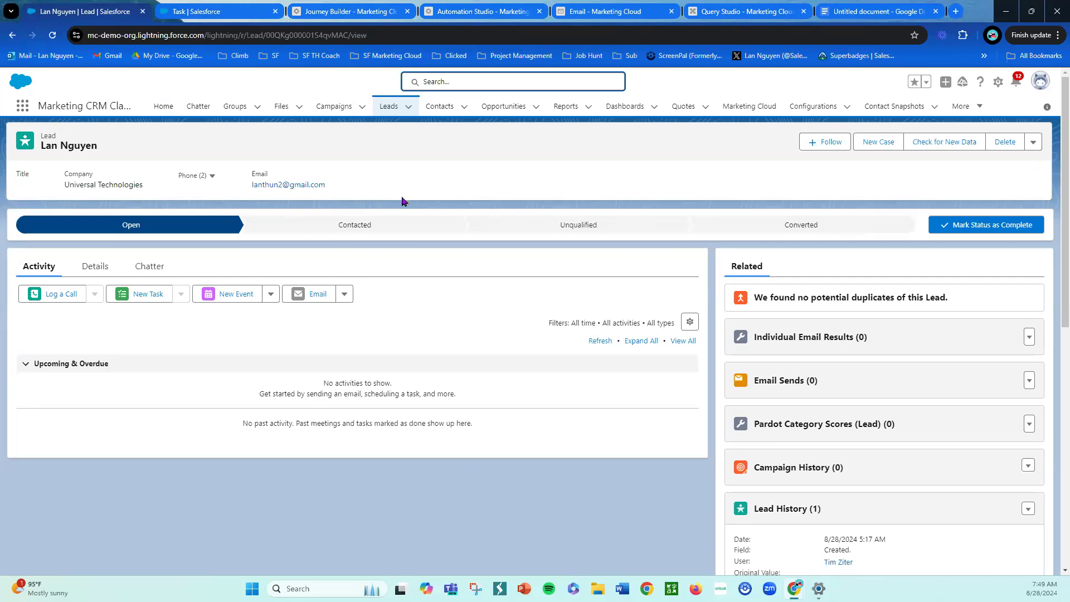
pyautogui.click(109, 270)
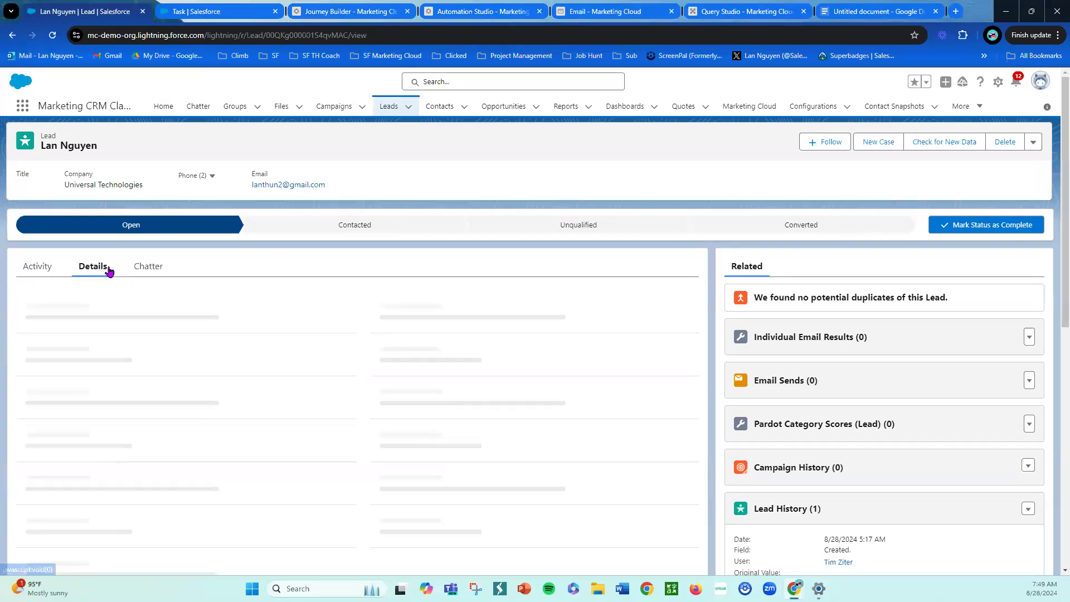
pyautogui.scroll(-1, 338, 267)
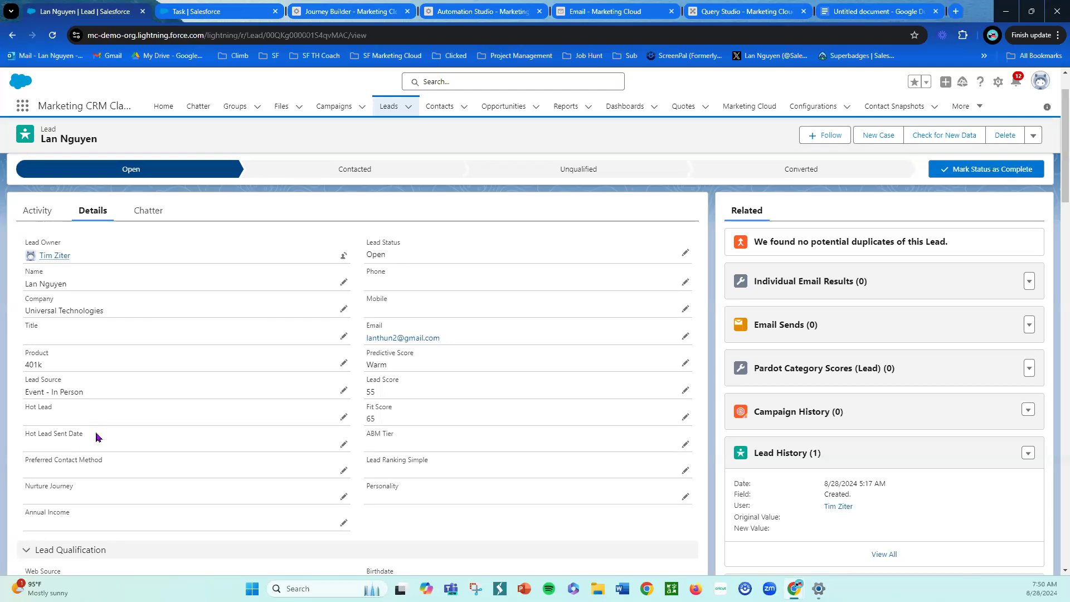
# - Map the Lead's Hot Lead field to the fixed value Send Hot Lead Notification with Overwrite
pyautogui.click(342, 12)
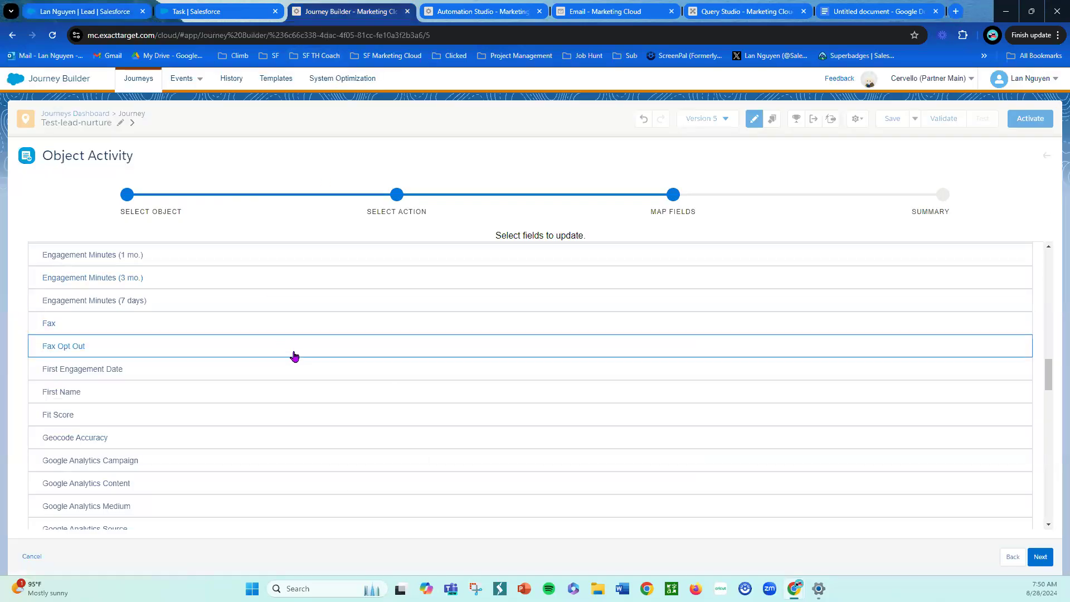
pyautogui.scroll(3, 296, 354)
pyautogui.scroll(-9, 278, 357)
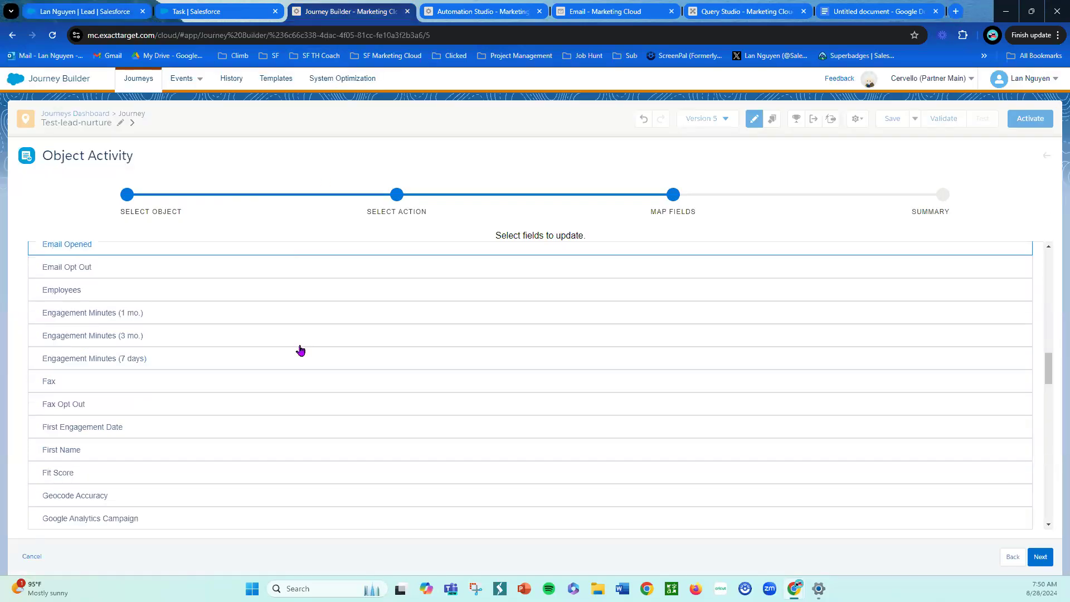
pyautogui.scroll(-2, 245, 364)
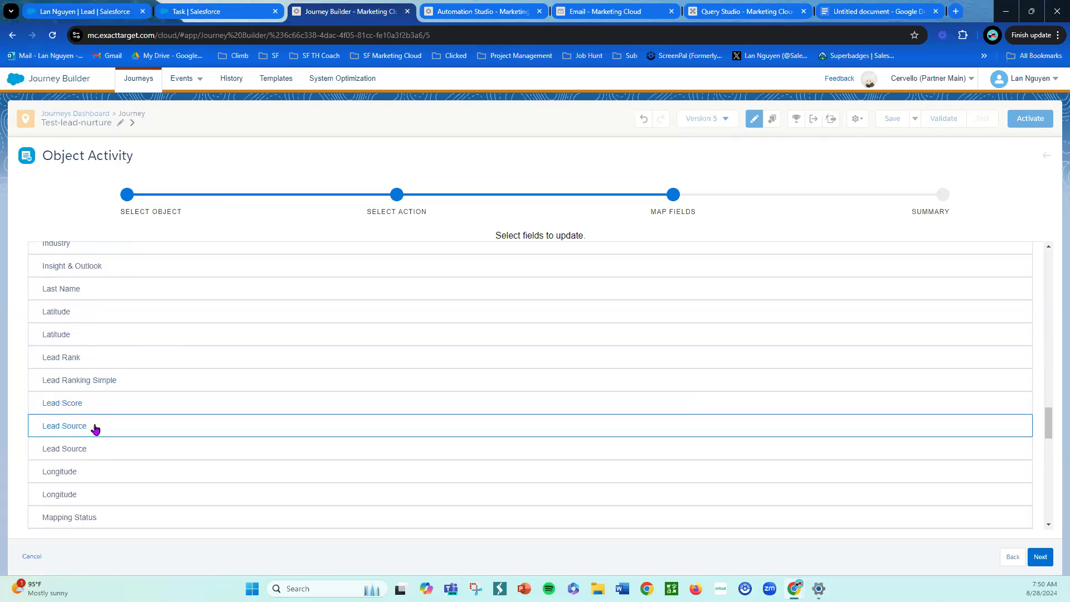
pyautogui.scroll(3, 160, 418)
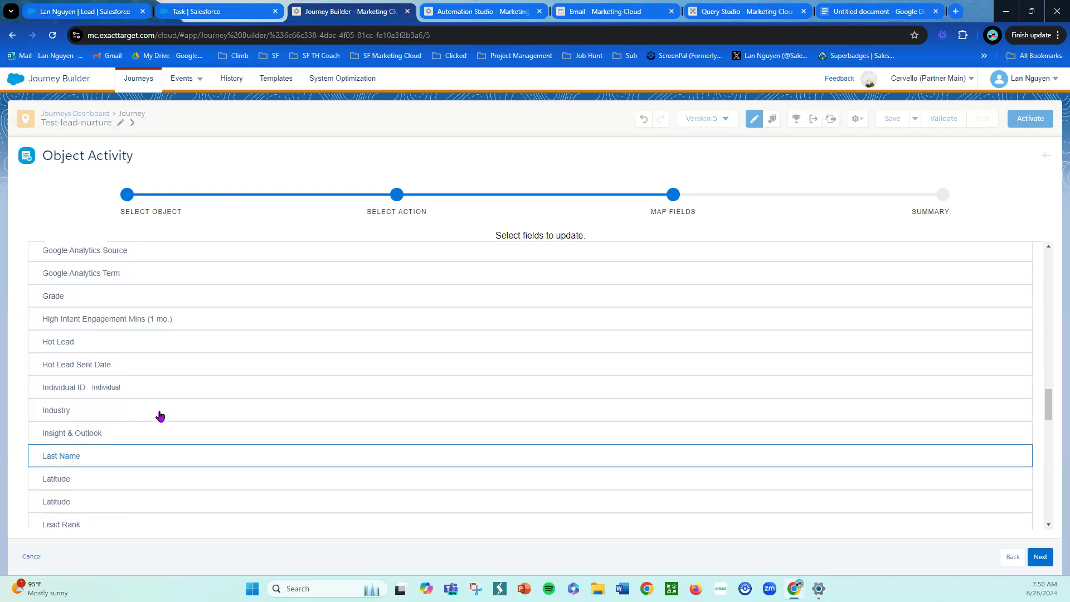
pyautogui.scroll(1, 160, 415)
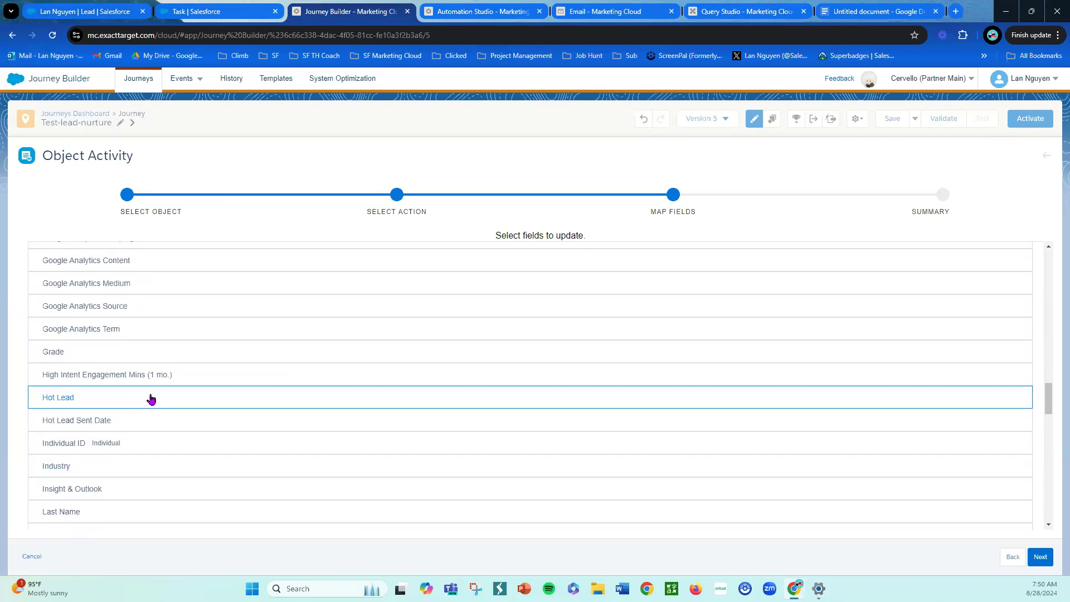
pyautogui.click(151, 398)
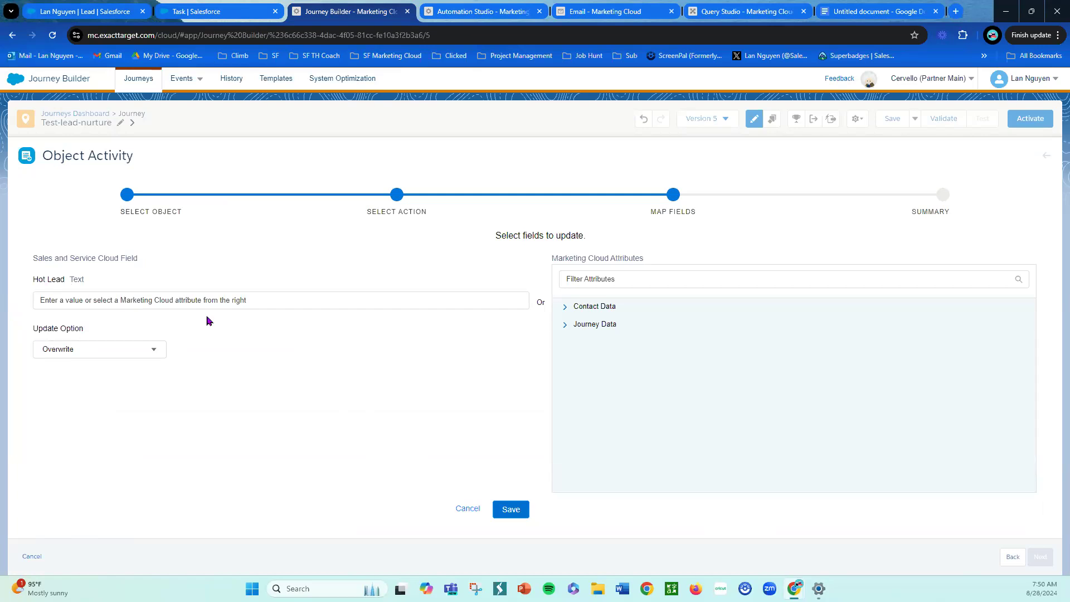
pyautogui.click(271, 303)
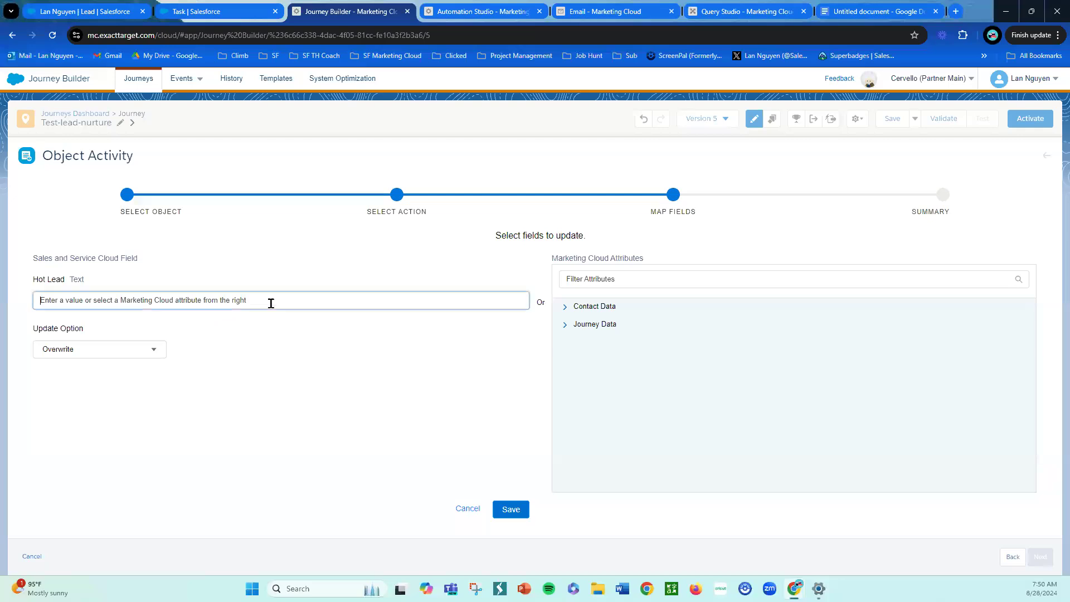
pyautogui.write('Send Hot Lead Notification')
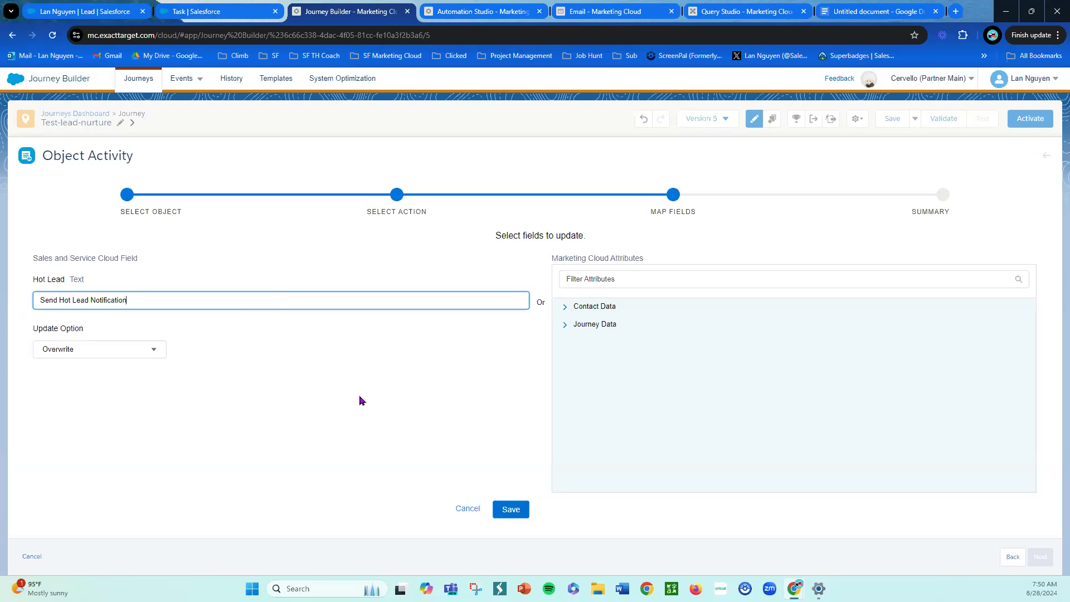
pyautogui.click(510, 509)
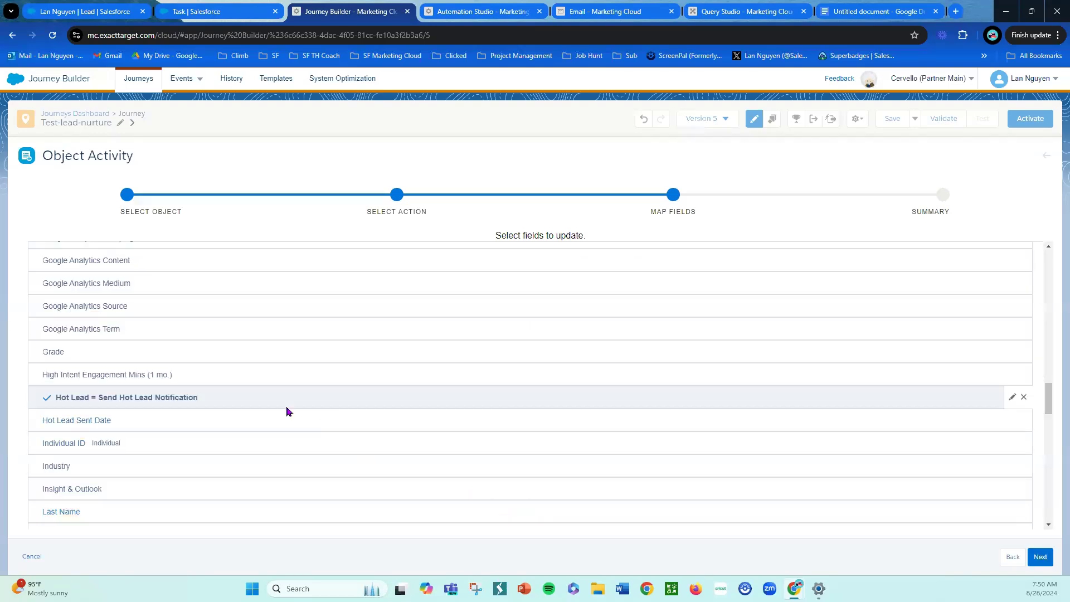
# - Map Hot Lead Sent Date to Date Contact Enters Activity and save the mapping
pyautogui.click(172, 420)
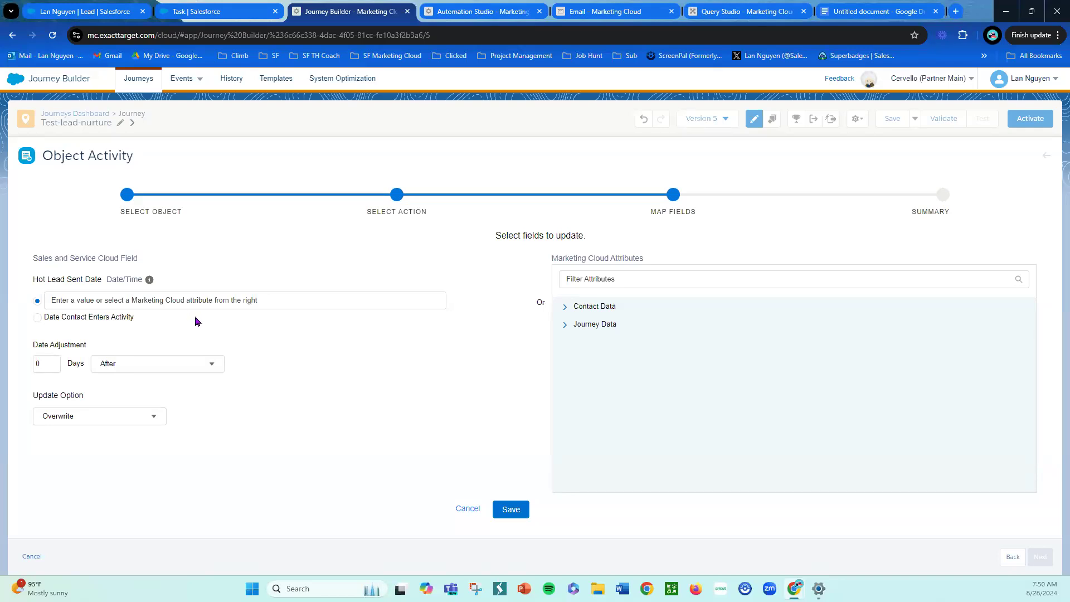
pyautogui.click(39, 322)
pyautogui.click(510, 508)
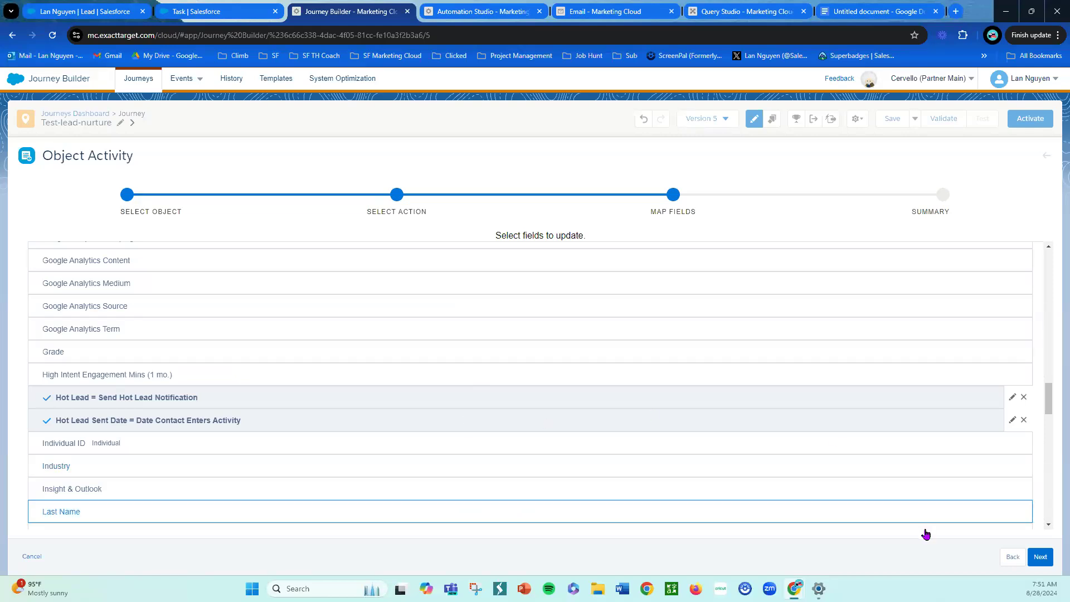
# - Finish the Update Lead Activity configuration through the summary and save the journey
pyautogui.click(1039, 556)
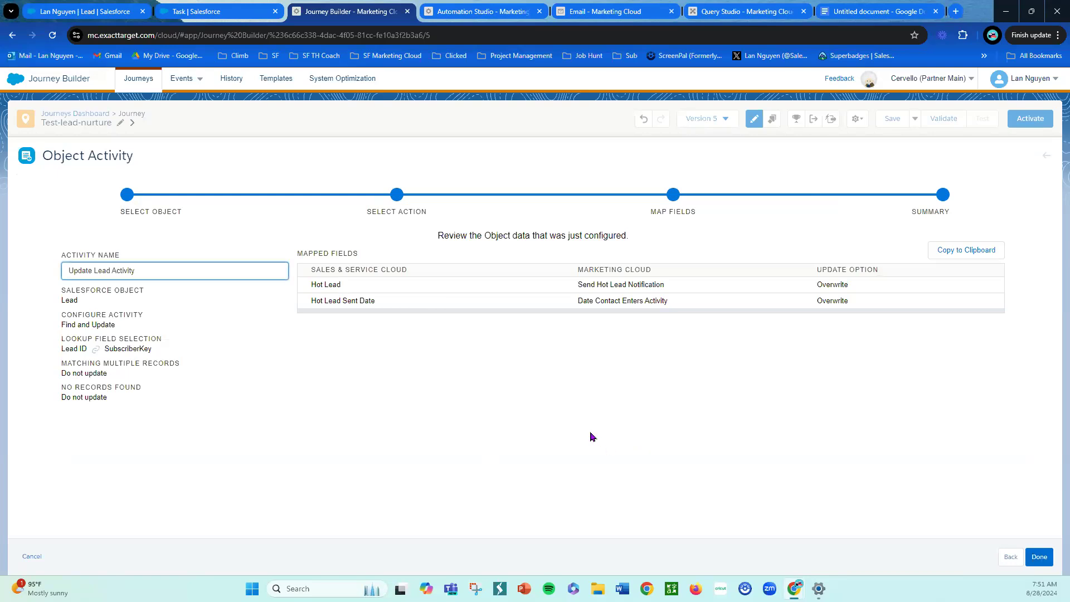
pyautogui.click(1039, 557)
pyautogui.moveTo(551, 218)
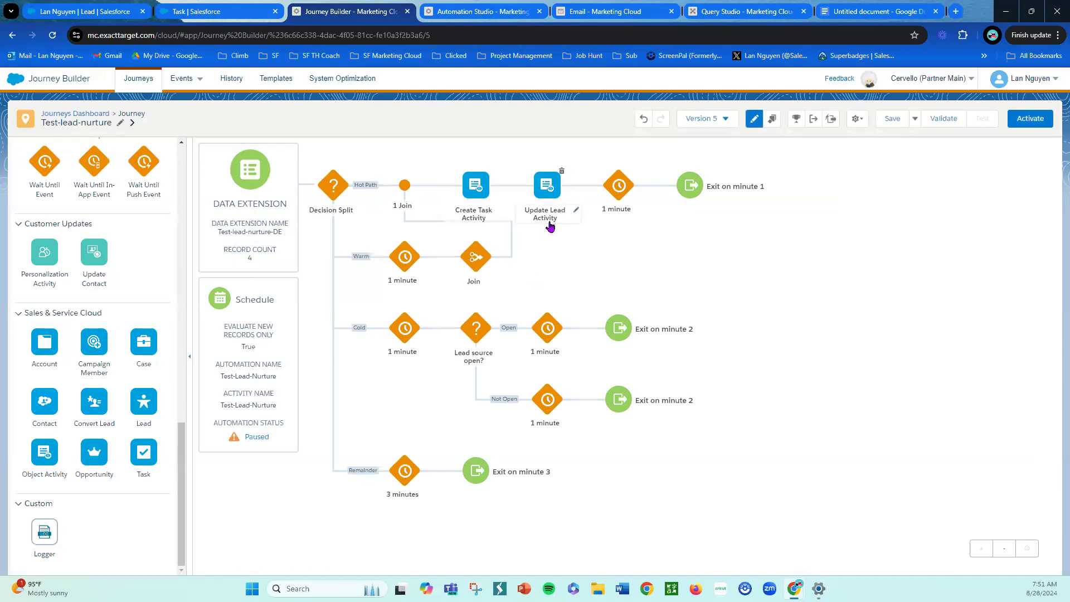
pyautogui.click(890, 119)
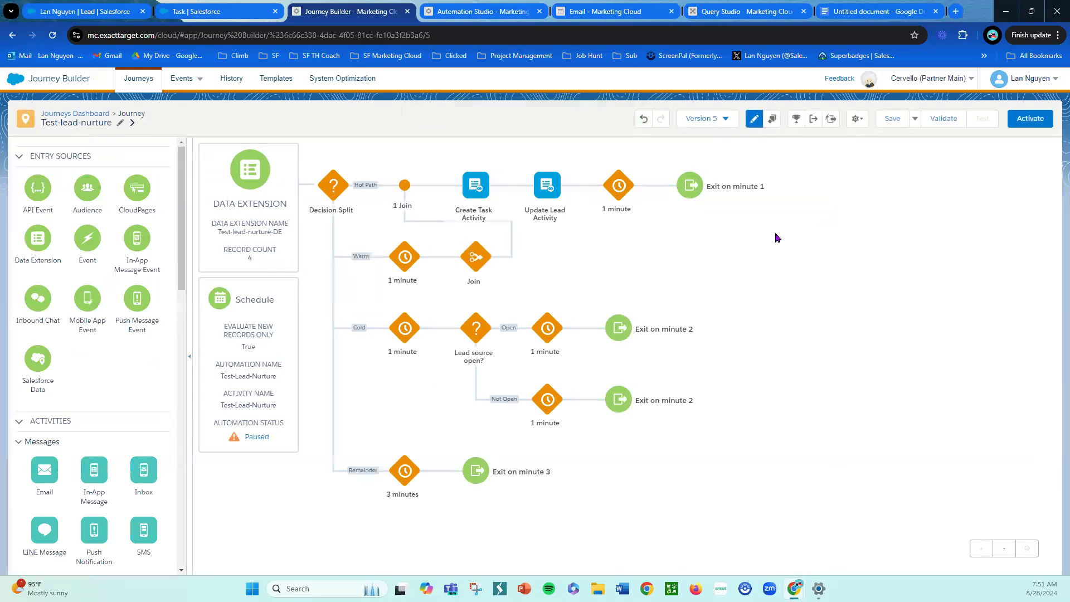
# - Activate the Test-lead-nurture journey, confirming past the validation results and activation dialog
pyautogui.click(1037, 124)
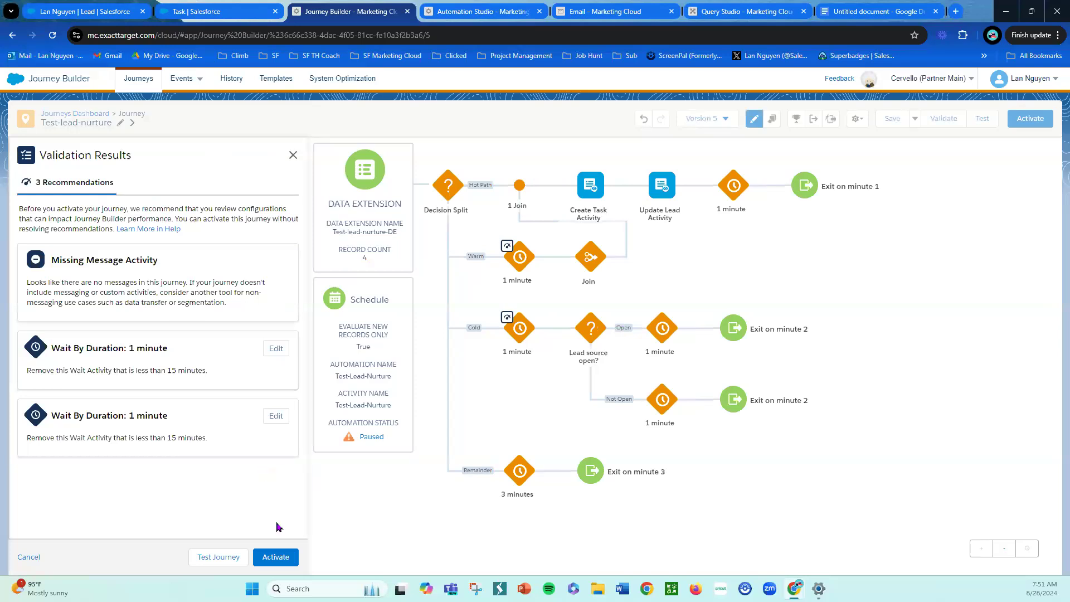
pyautogui.click(295, 561)
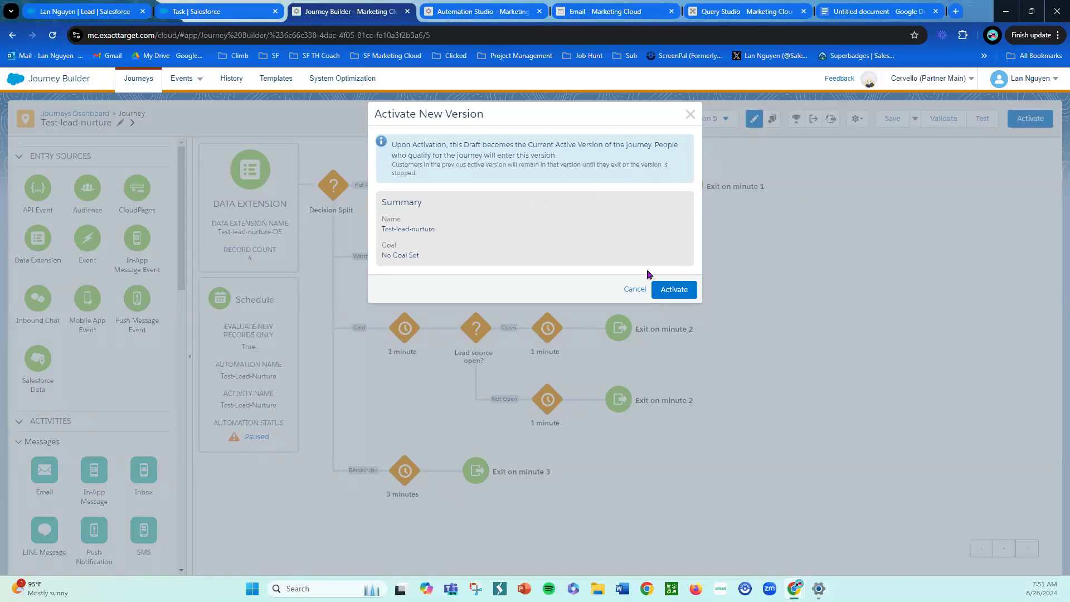
pyautogui.click(675, 297)
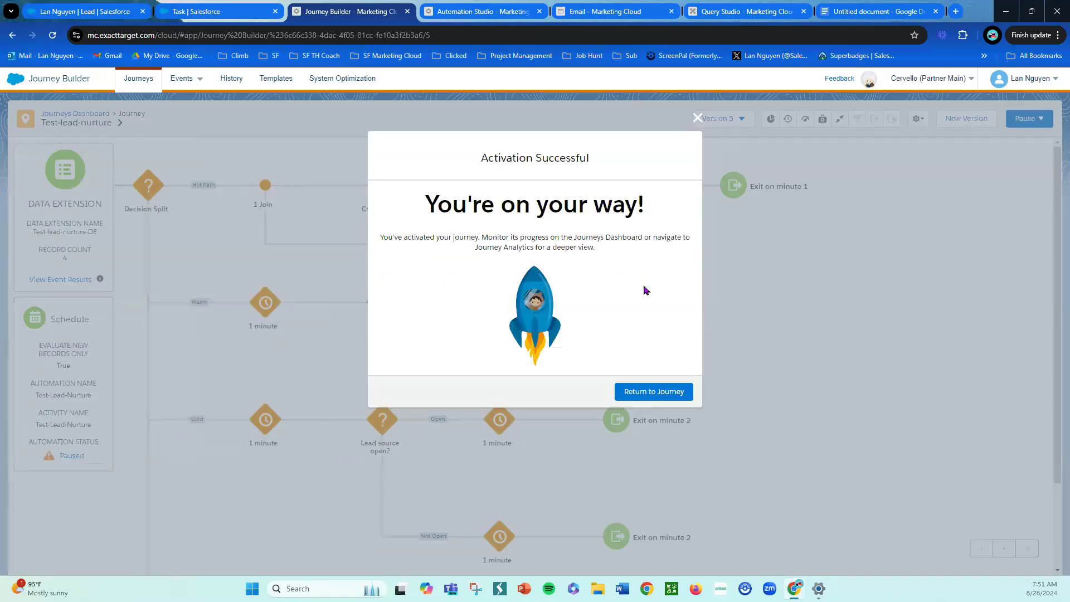
pyautogui.click(663, 396)
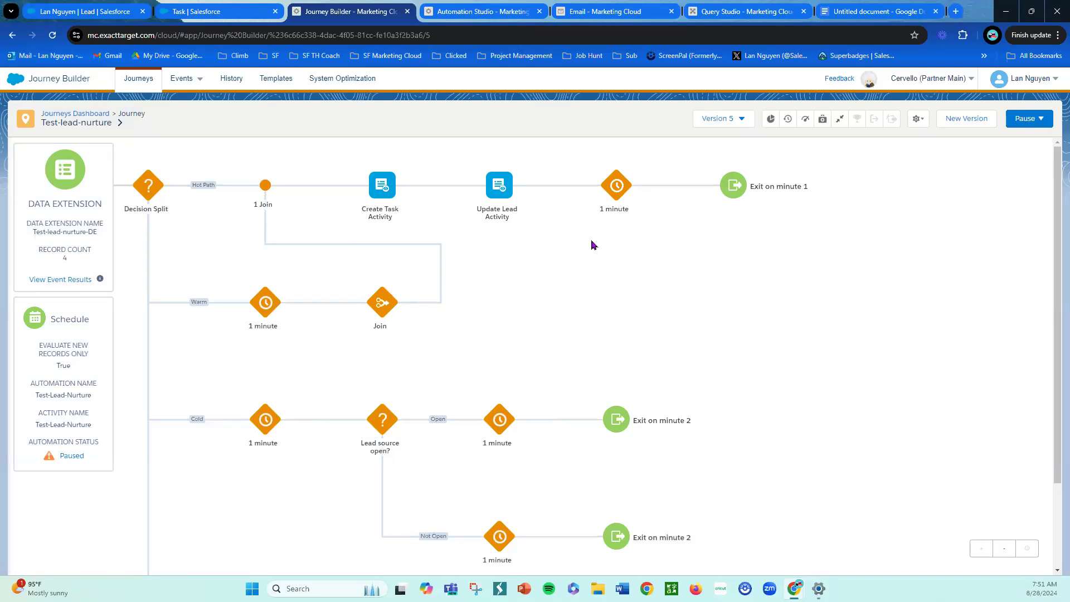
# - Open the Test-lead-nurture-DE data extension in the JourneyBuilderBootcamp folder and view its records
pyautogui.click(612, 13)
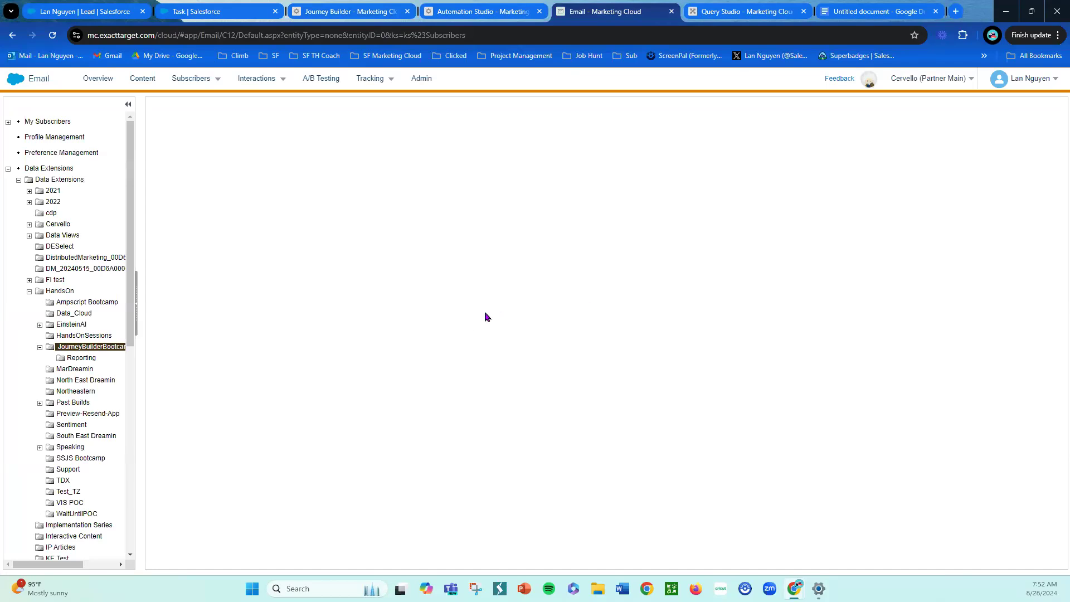
pyautogui.click(503, 13)
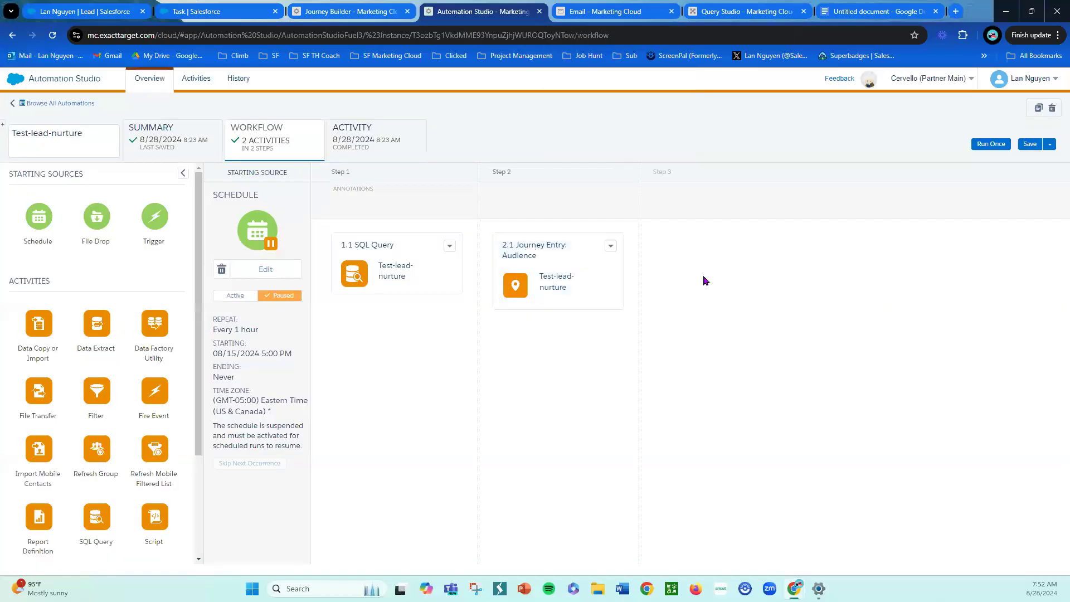
pyautogui.click(611, 12)
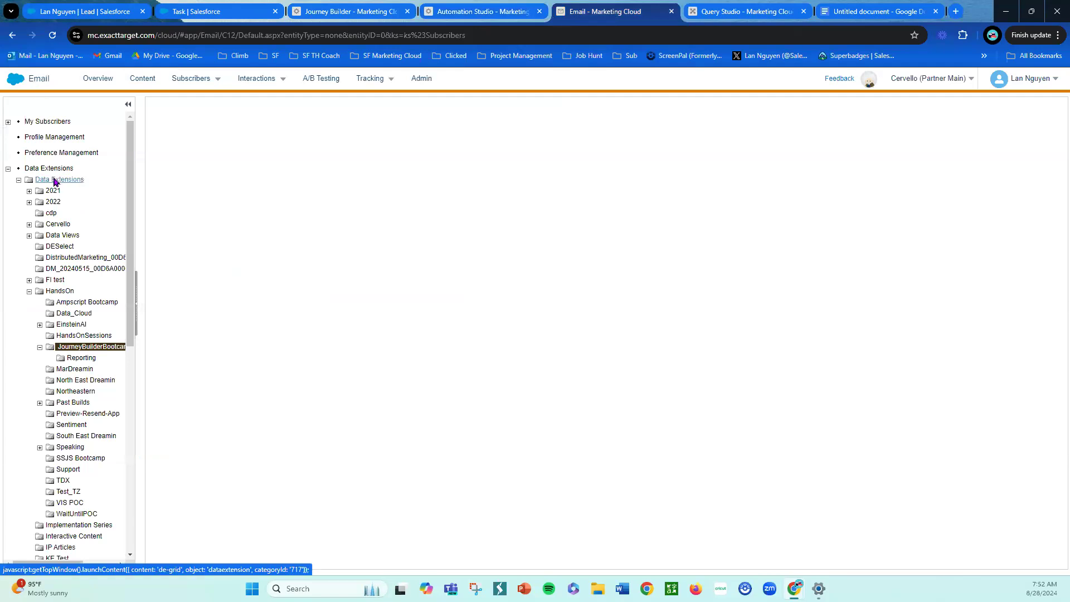
pyautogui.click(74, 335)
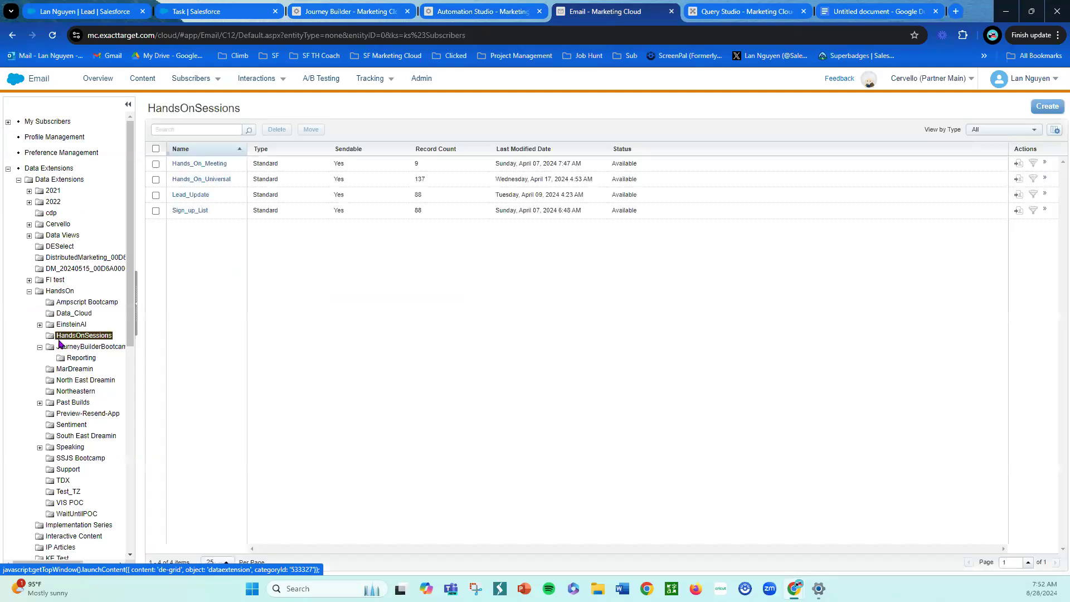
pyautogui.click(69, 347)
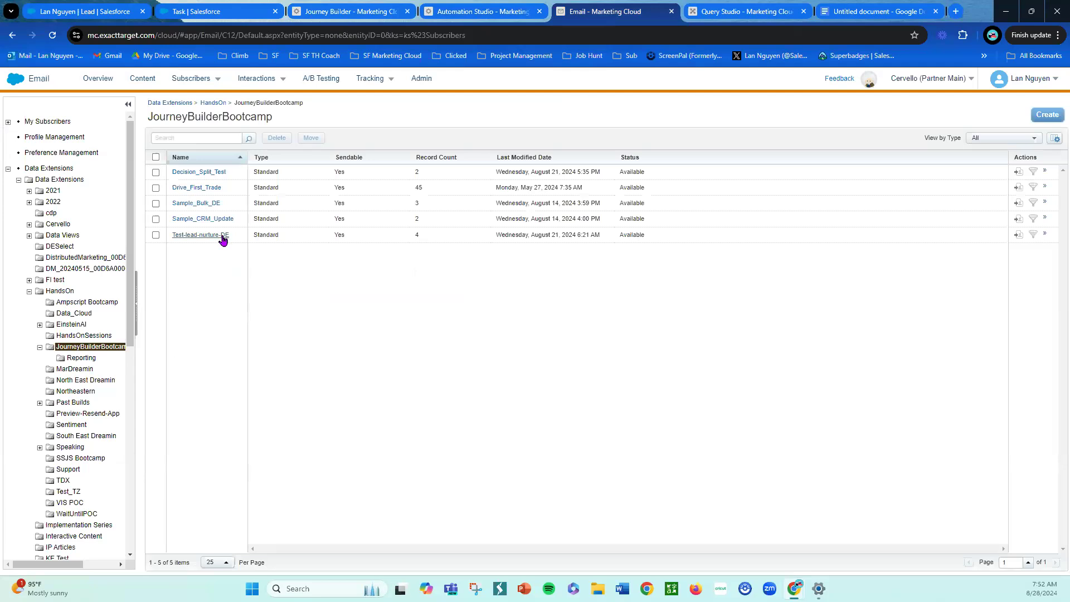
pyautogui.click(223, 237)
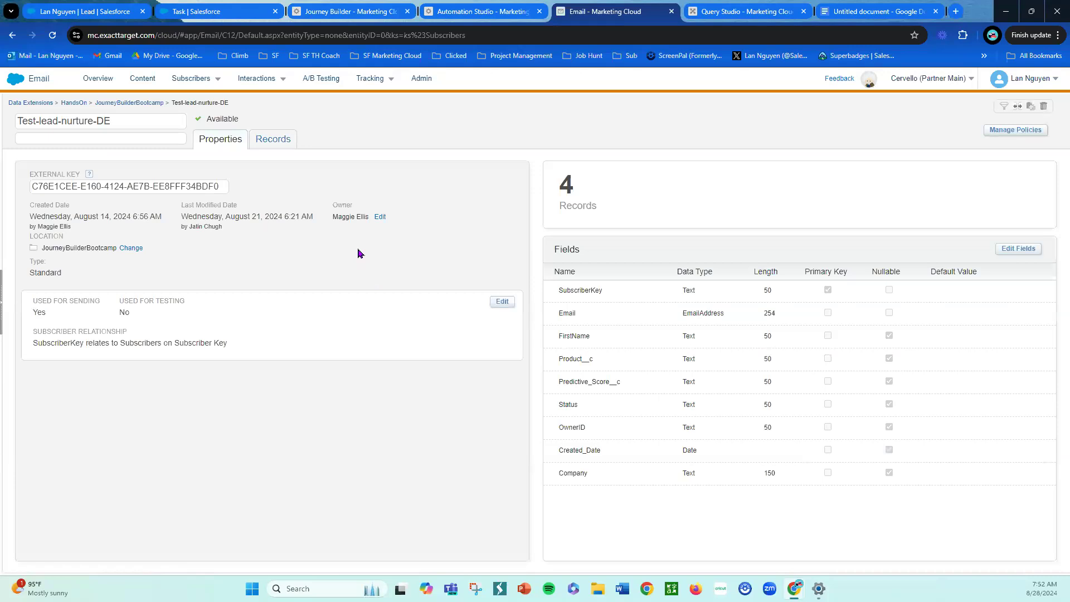
pyautogui.click(287, 145)
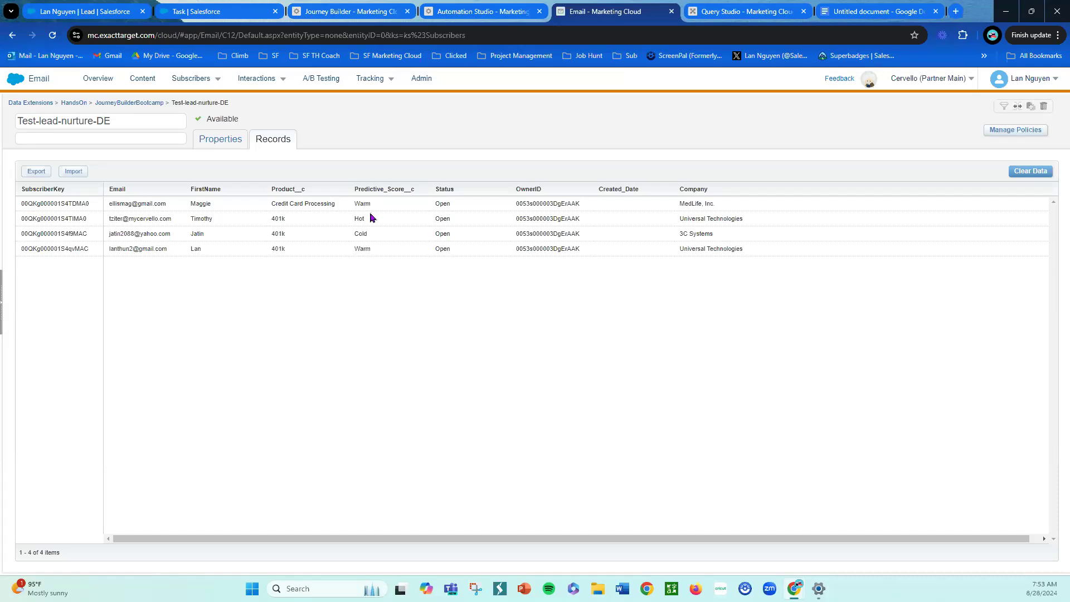
# - Open the hot lead's Salesforce Lead record by copying its subscriber key from the data extension into the Lead record URL
pyautogui.moveTo(92, 219); pyautogui.dragTo(18, 223)
pyautogui.hotkey('ctrl', 'c')
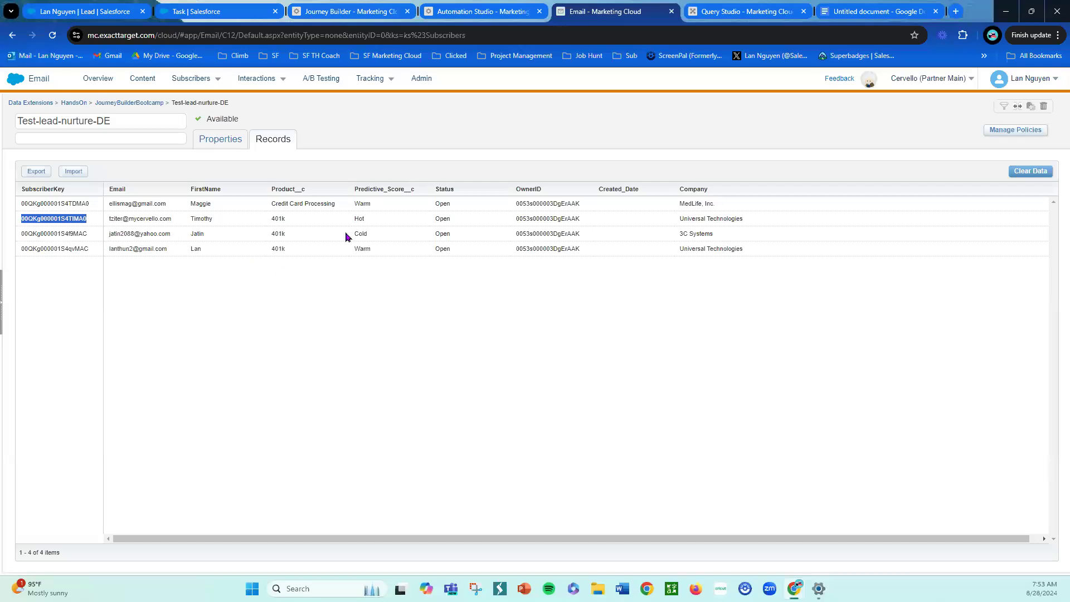
pyautogui.click(185, 14)
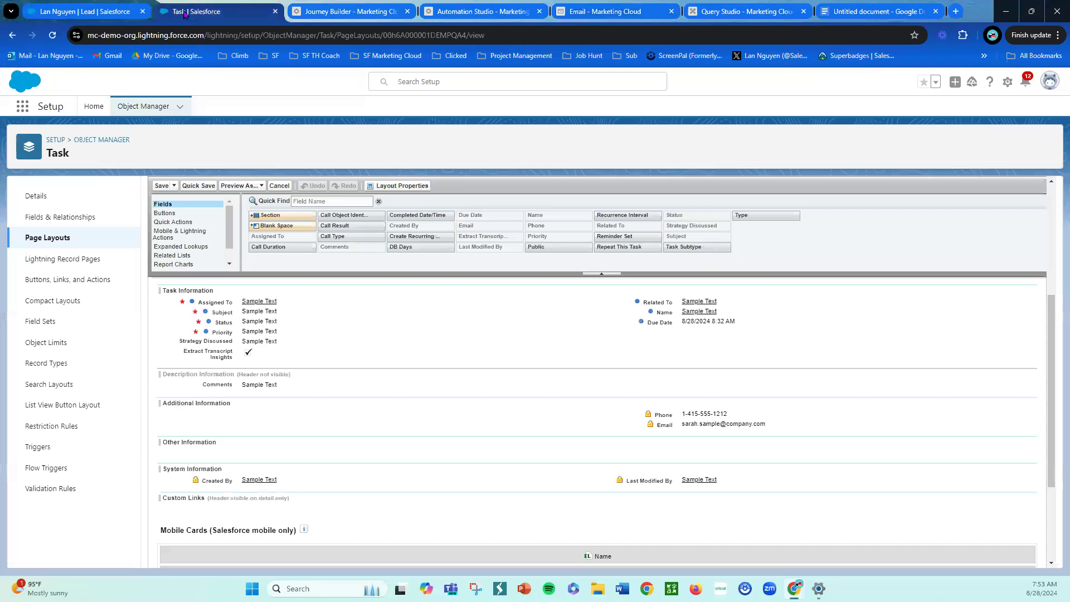
pyautogui.click(115, 20)
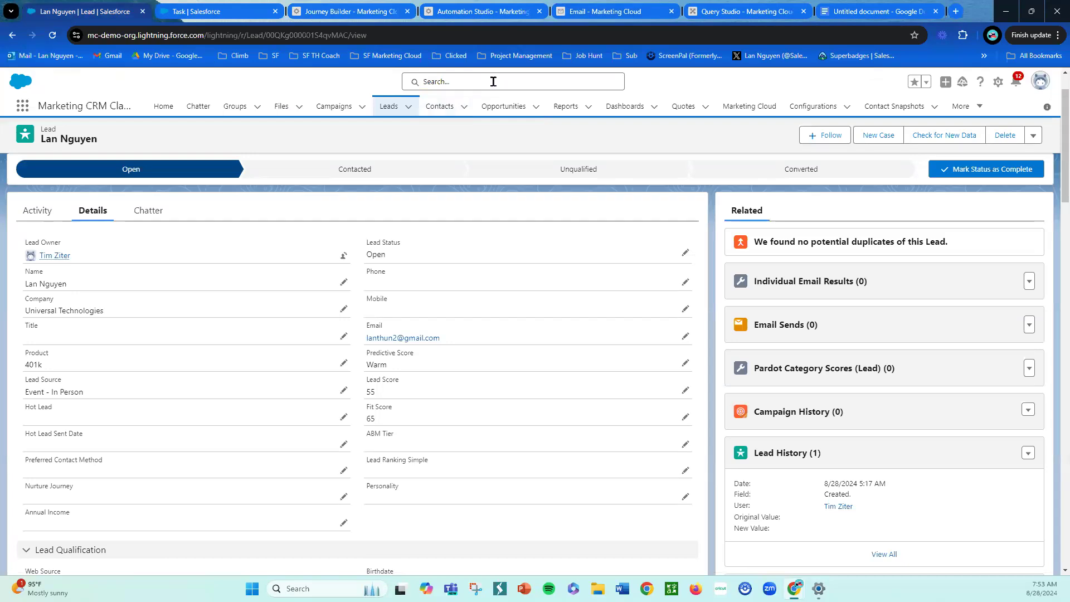
pyautogui.click(322, 35)
pyautogui.click(338, 38)
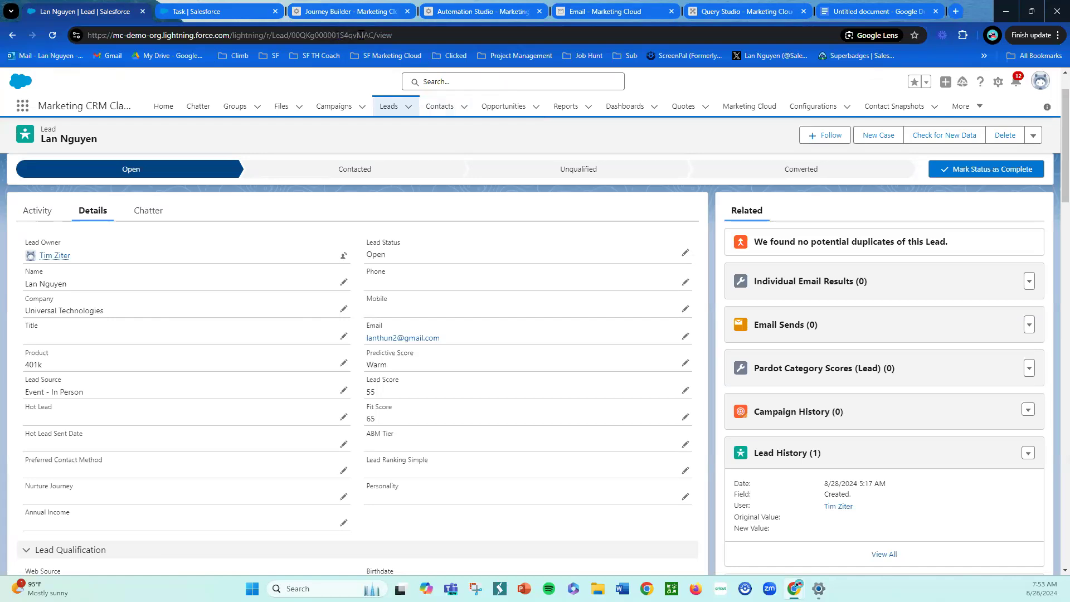
pyautogui.moveTo(291, 35); pyautogui.dragTo(372, 35)
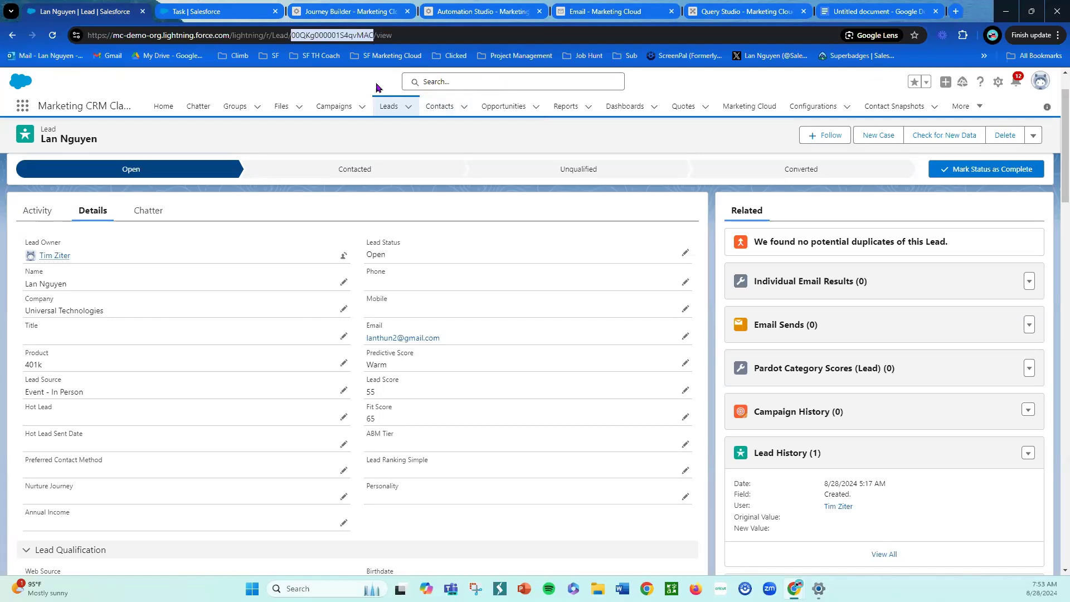
pyautogui.hotkey('ctrl', 'v')
pyautogui.press('Return')
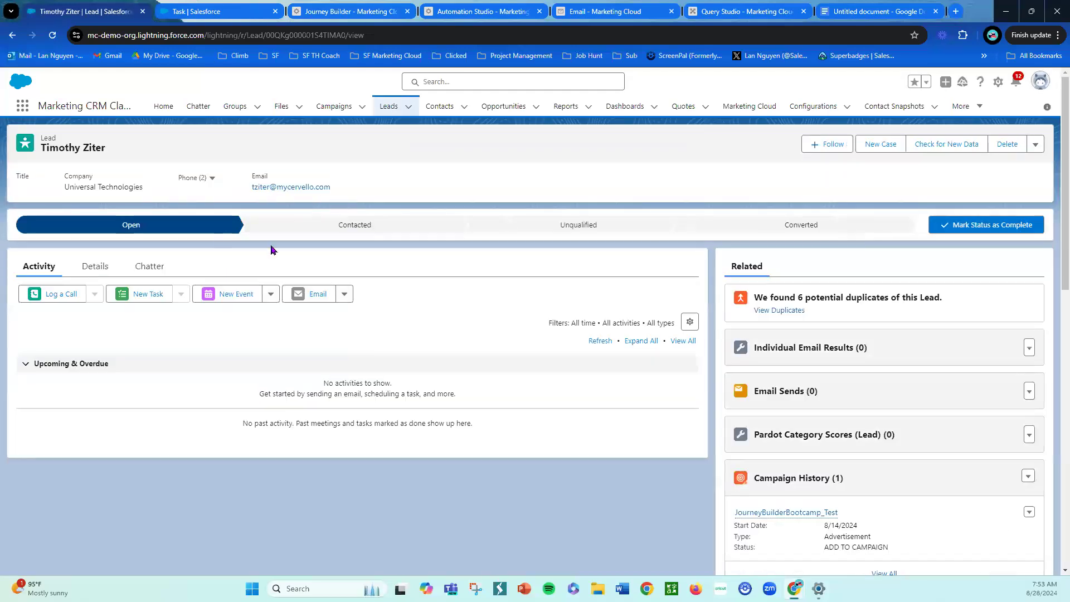
# - Inspect the lead's Details fields and refresh its Activity timeline
pyautogui.click(94, 267)
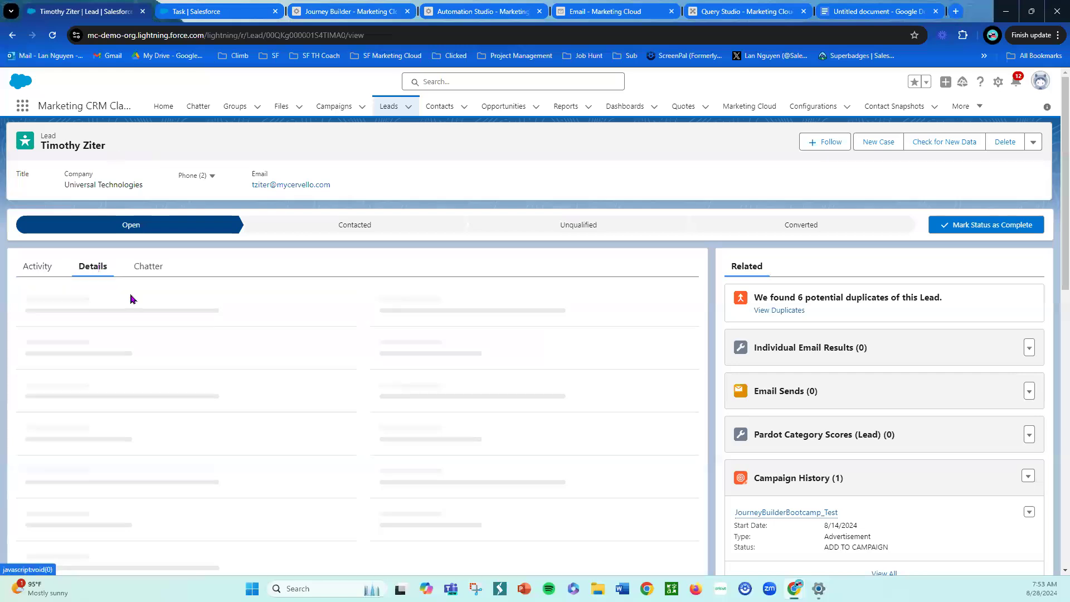
pyautogui.scroll(-1, 250, 351)
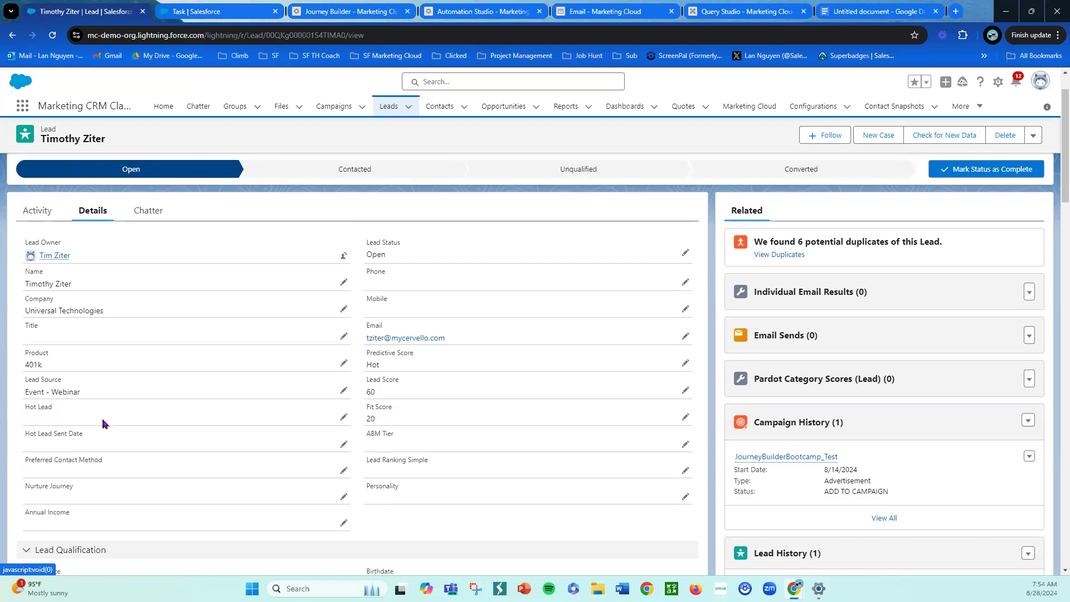
pyautogui.click(44, 218)
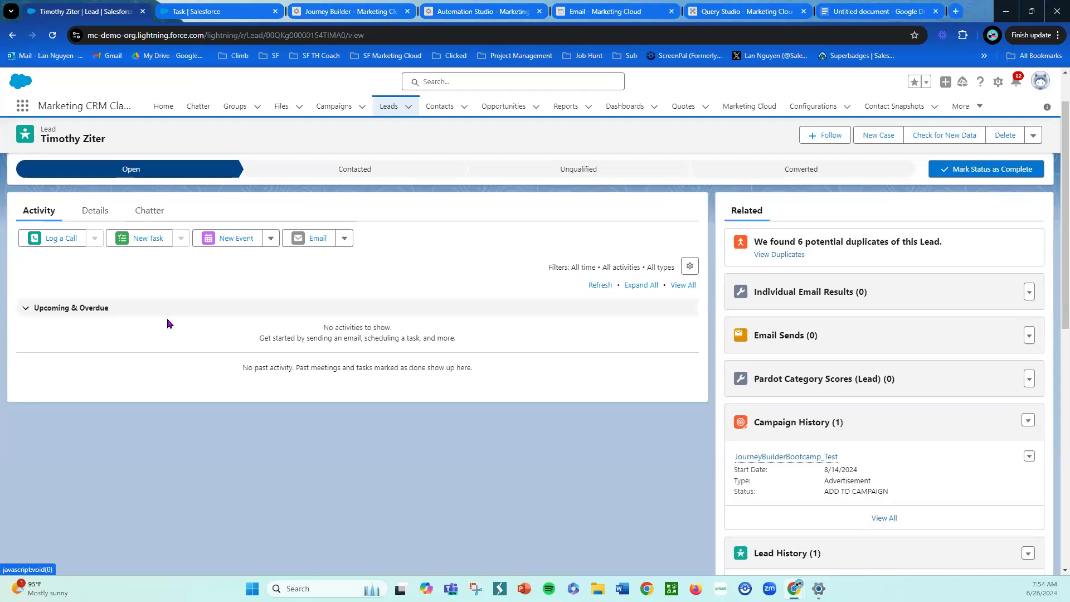
pyautogui.click(601, 286)
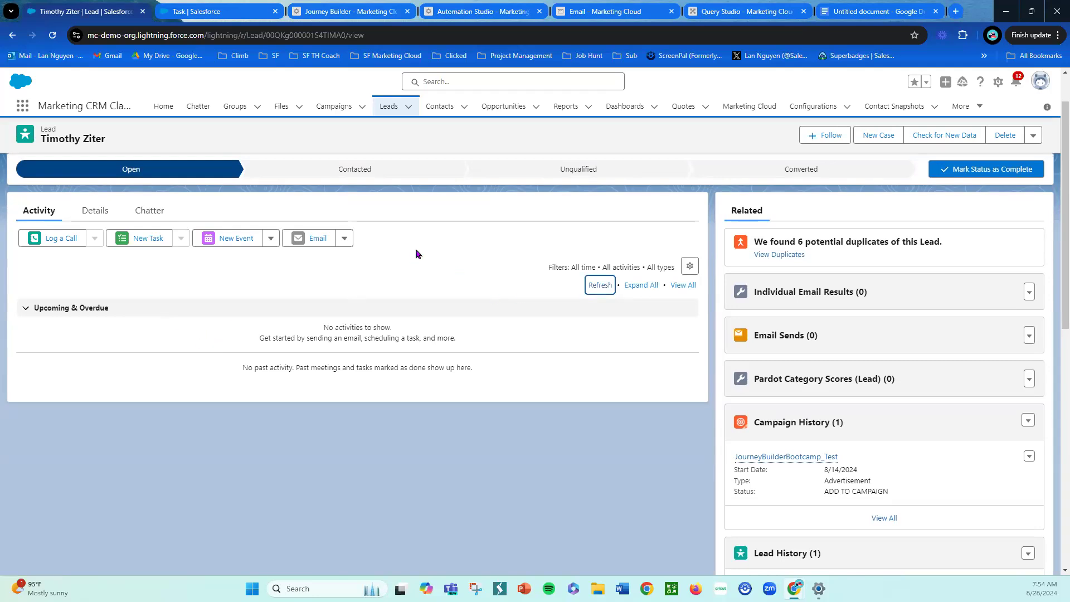
# - Clear all data from the Test-lead-nurture-DE data extension
pyautogui.click(375, 11)
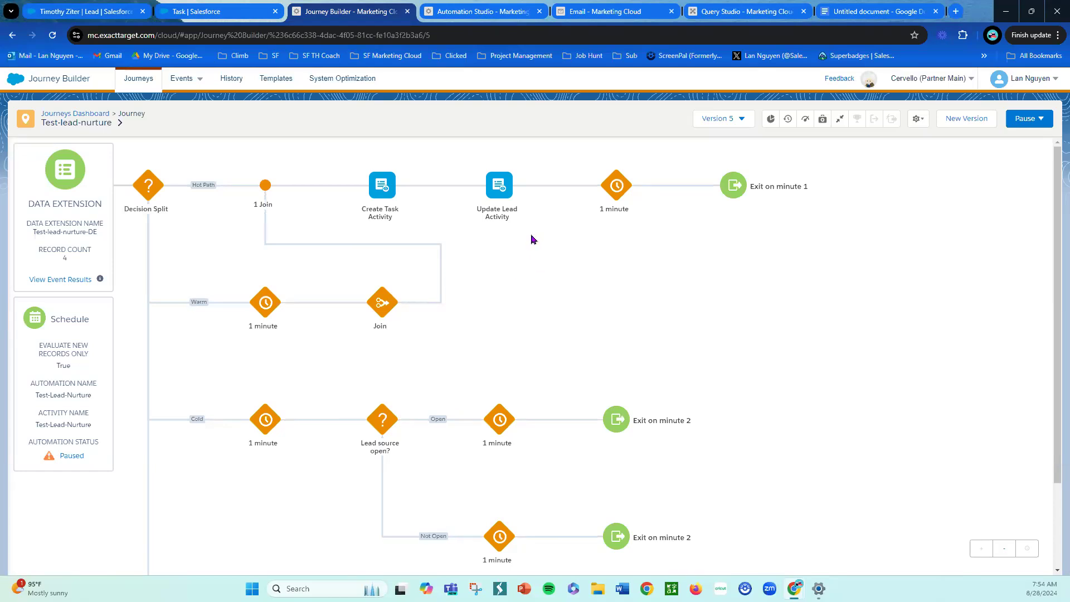
pyautogui.click(630, 11)
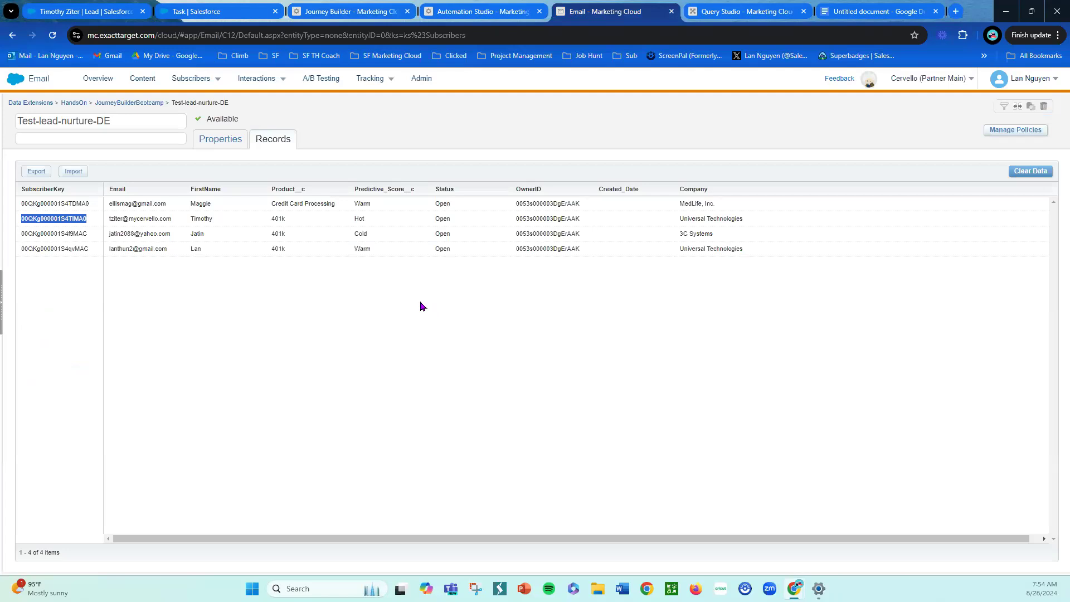
pyautogui.click(1019, 174)
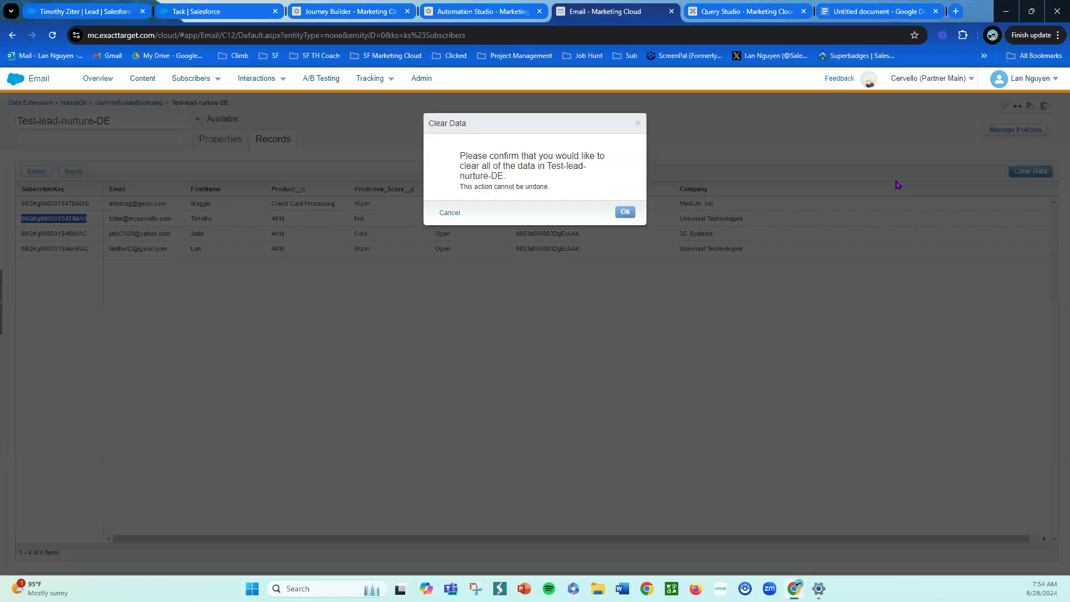
pyautogui.click(624, 212)
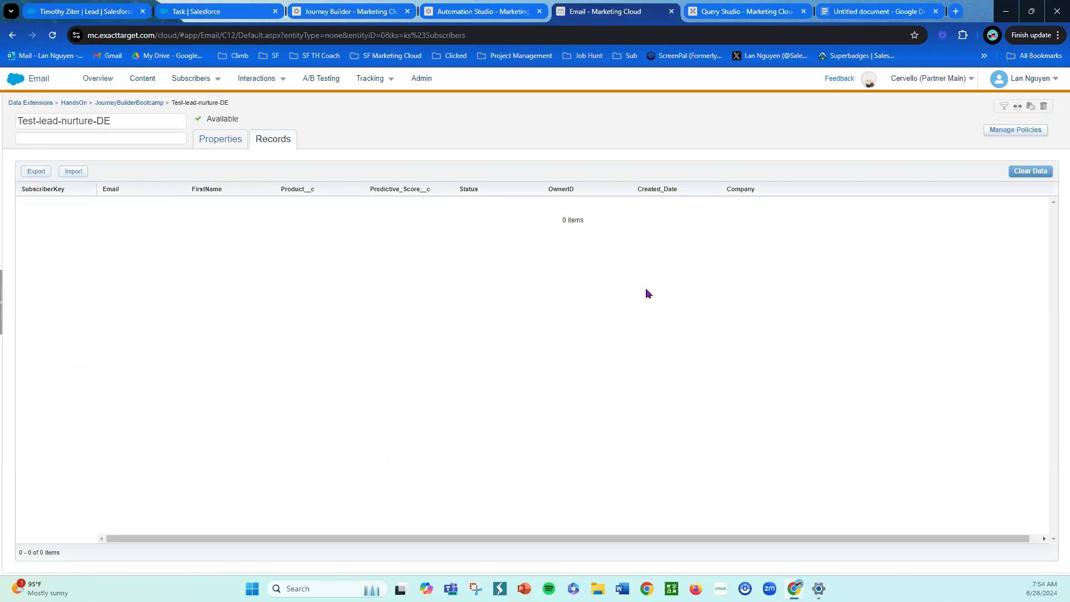
# - Run the Test-lead-nurture automation once with both the SQL Query and Journey Entry: Audience activities
pyautogui.click(461, 10)
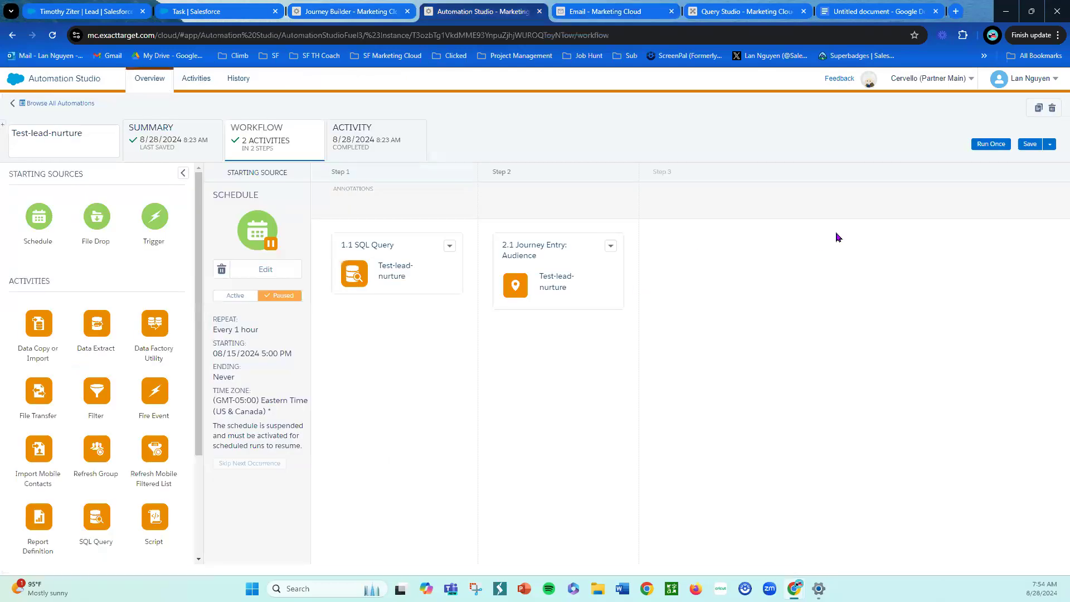
pyautogui.click(991, 144)
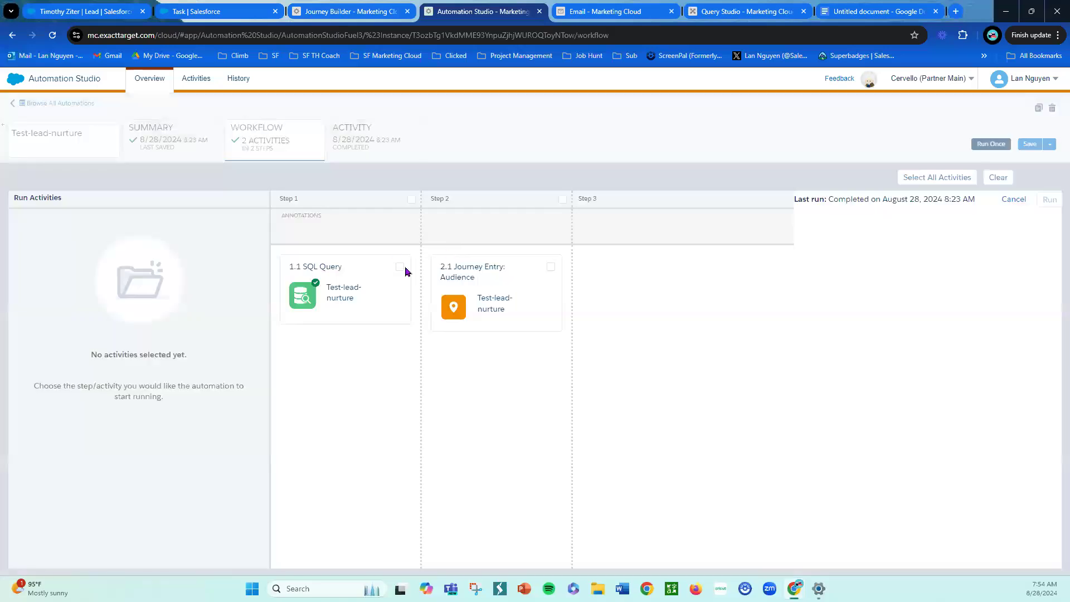
pyautogui.click(400, 268)
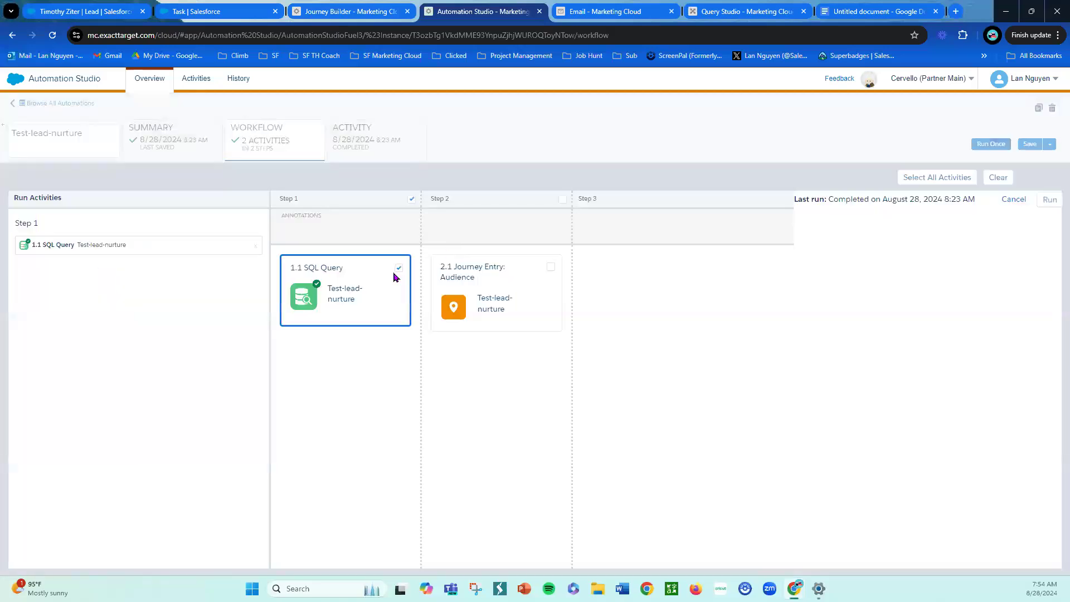
pyautogui.click(550, 268)
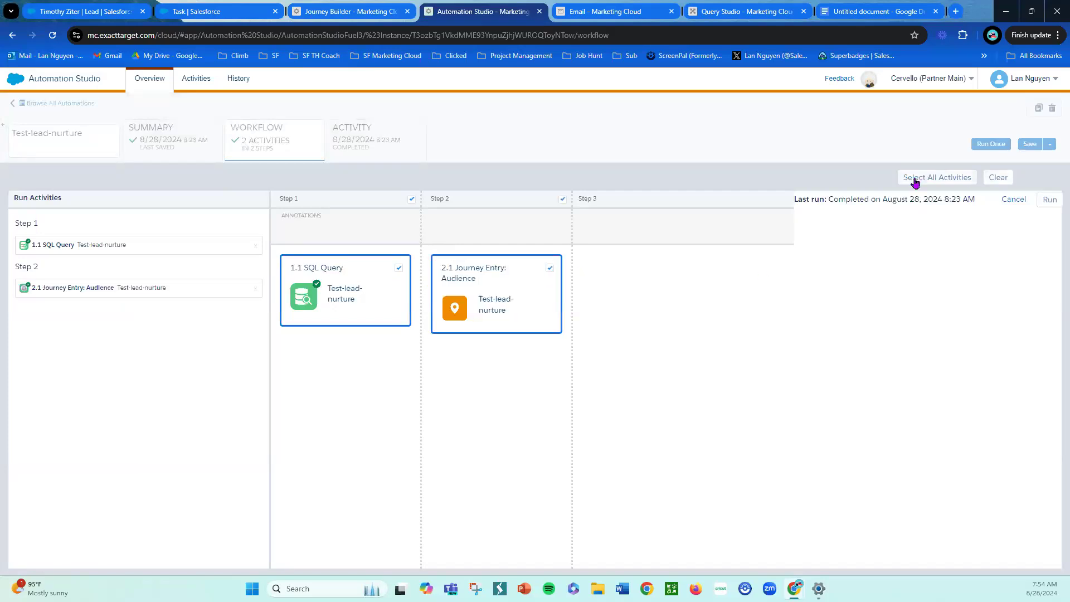
pyautogui.click(1048, 200)
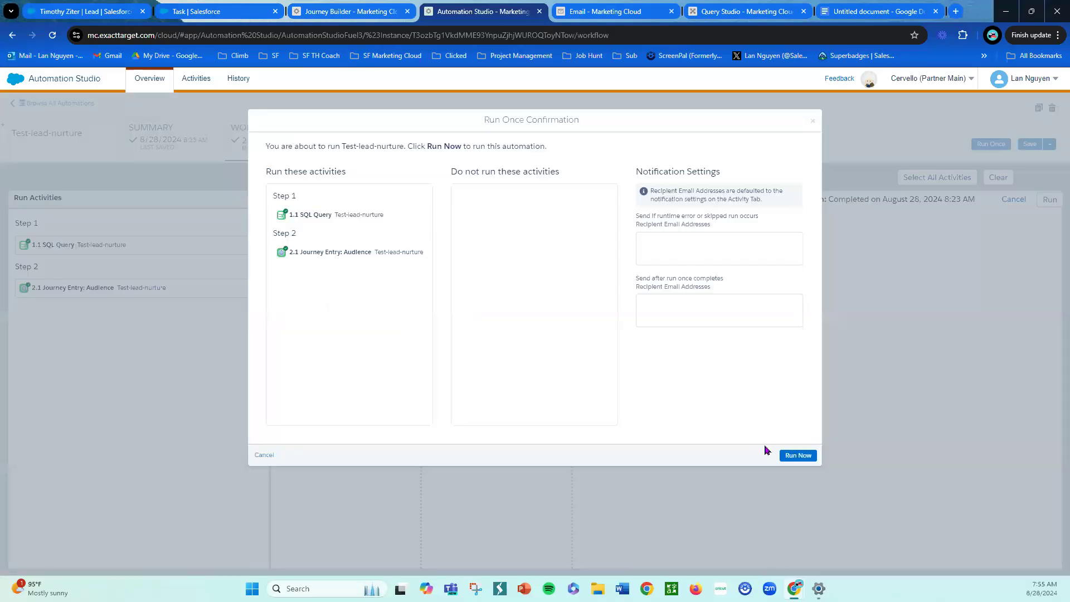
pyautogui.click(798, 456)
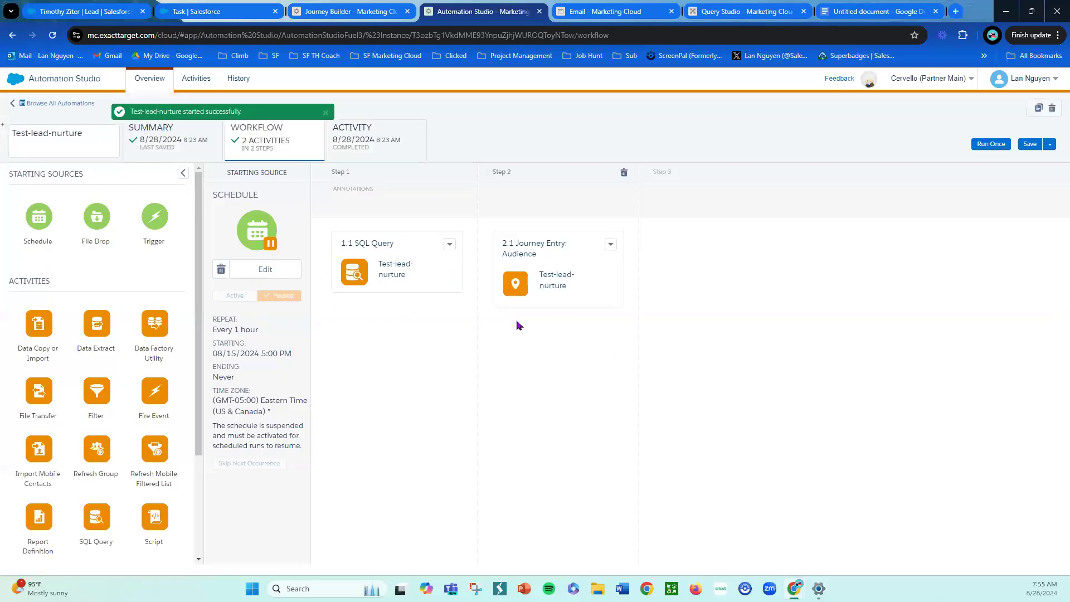
# - Monitor the automation's run log until the new run completes
pyautogui.click(402, 155)
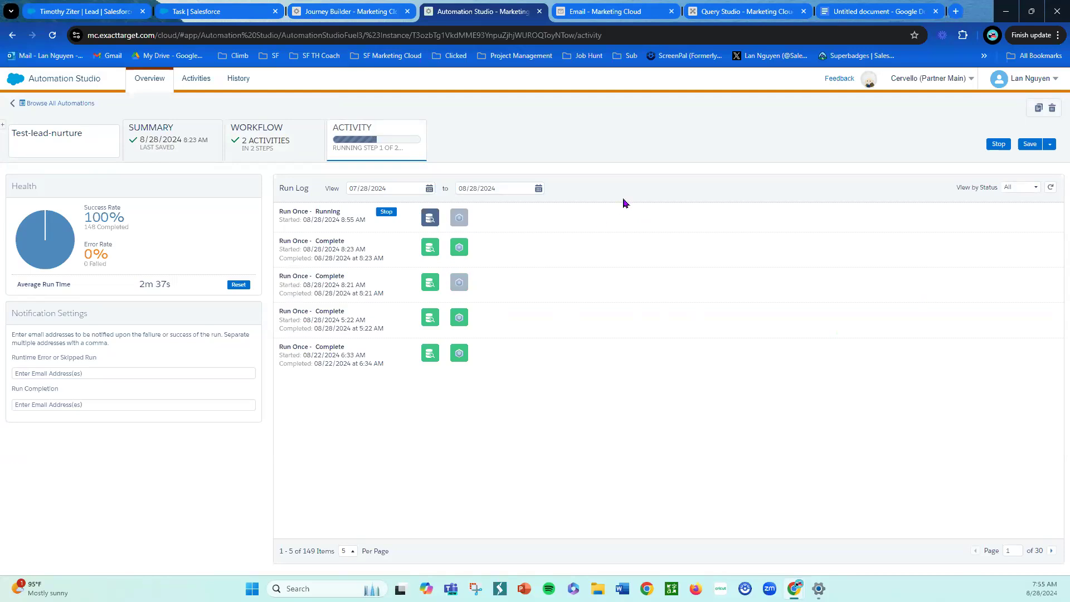
pyautogui.click(674, 33)
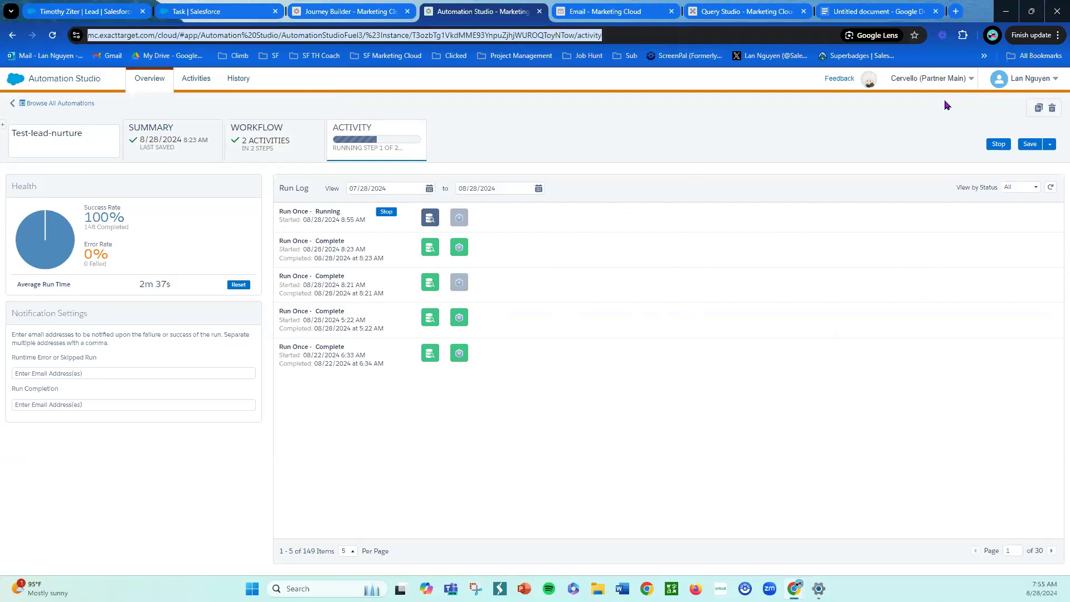
pyautogui.click(1050, 187)
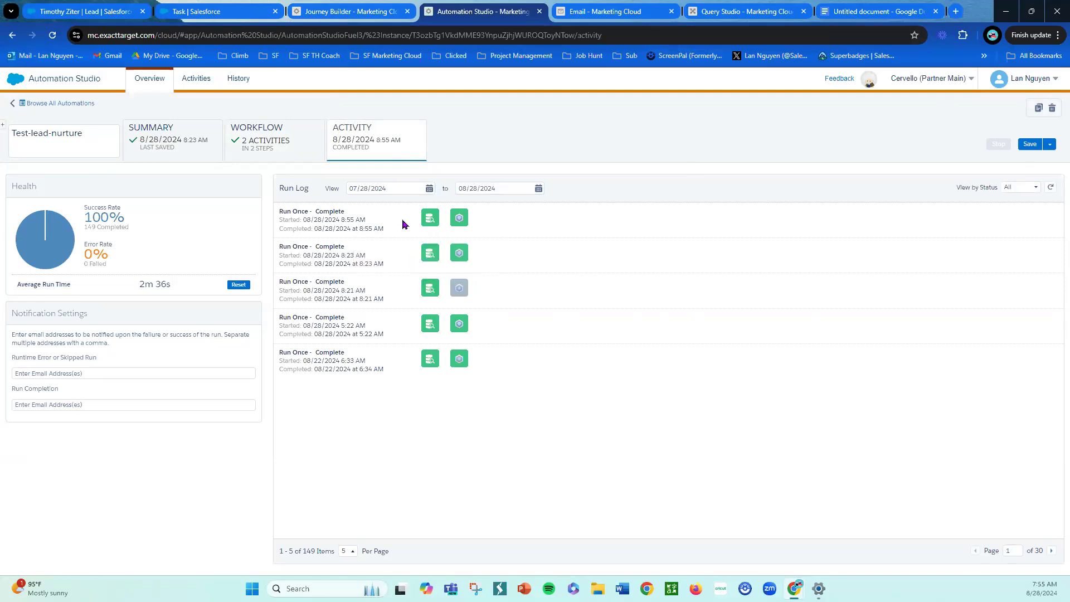
# - Review the journey's data extension entry summary and event results
pyautogui.click(341, 11)
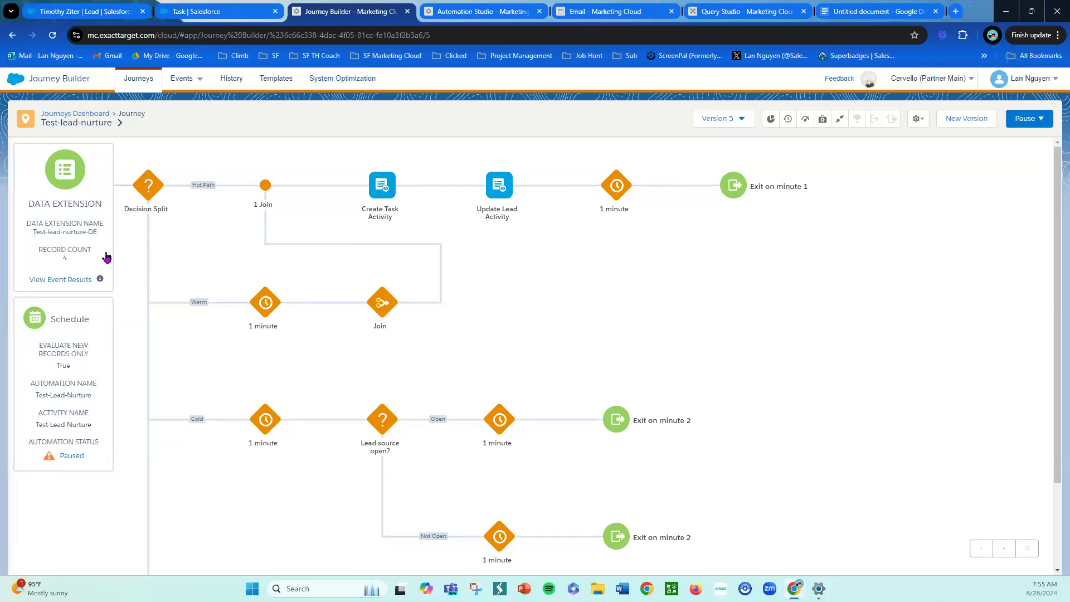
pyautogui.click(64, 279)
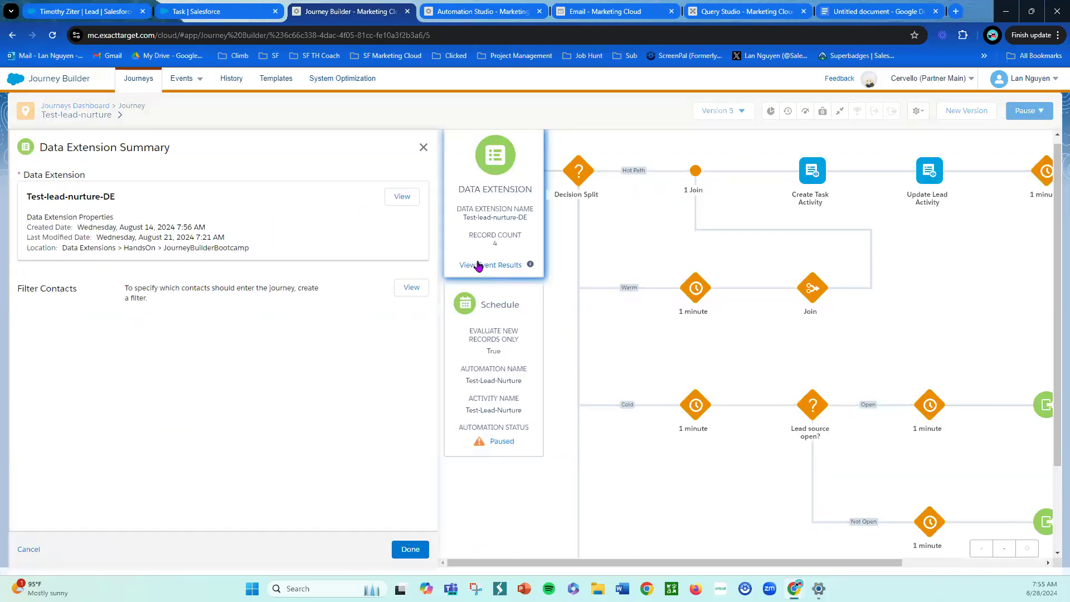
pyautogui.click(423, 148)
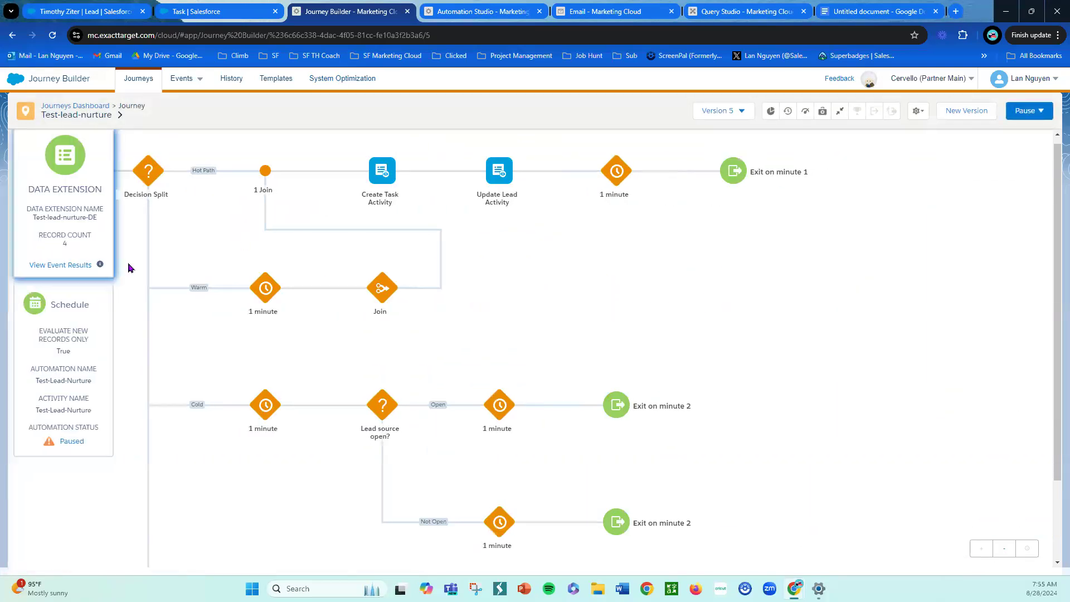
pyautogui.click(67, 266)
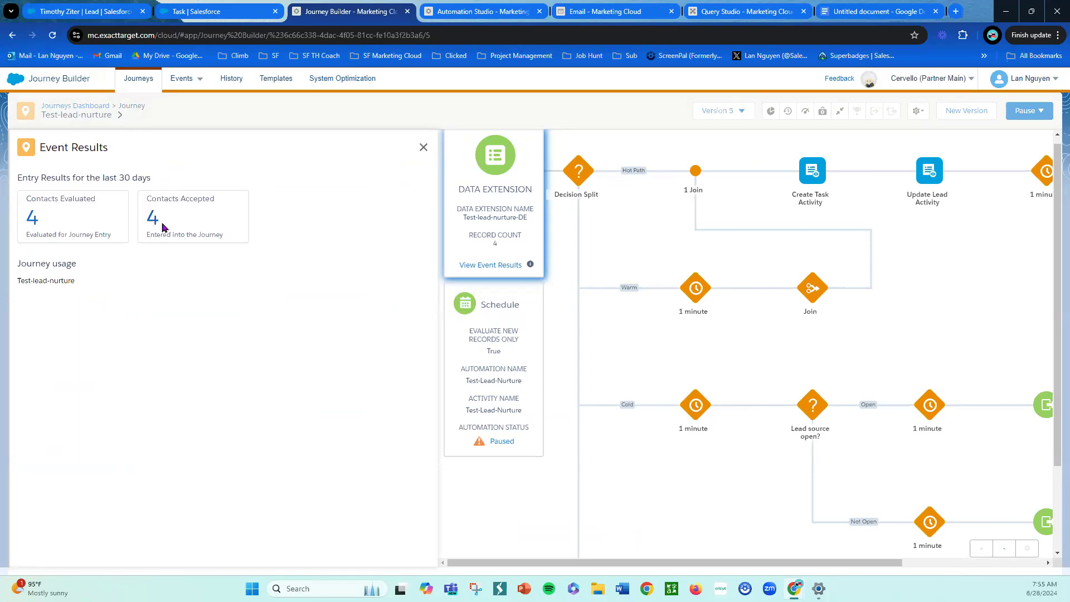
pyautogui.click(424, 147)
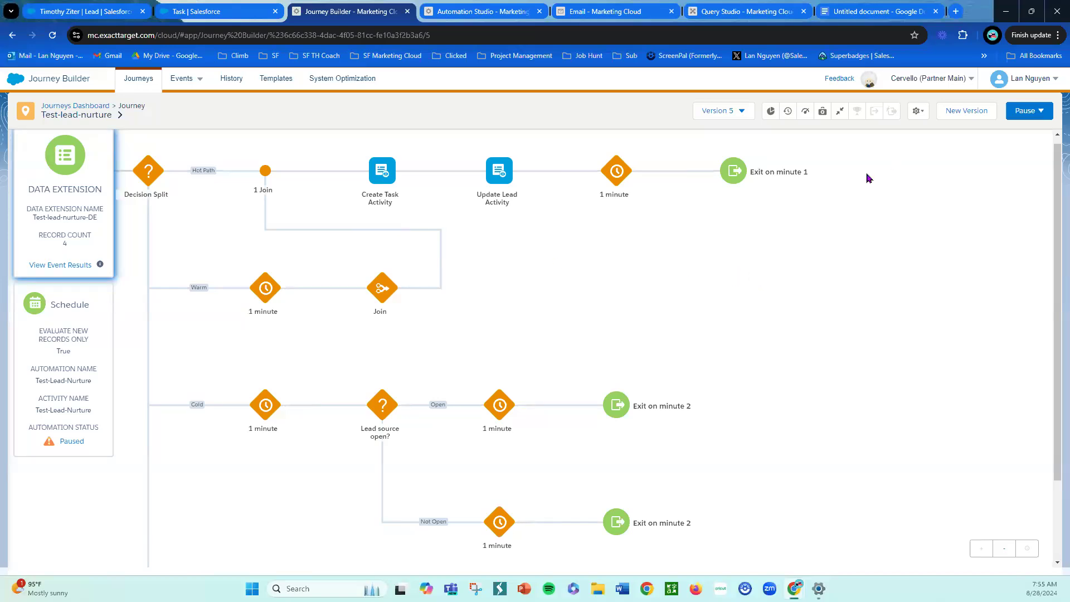
# - Reload the journey canvas and check the contact counts on each journey activity
pyautogui.click(664, 34)
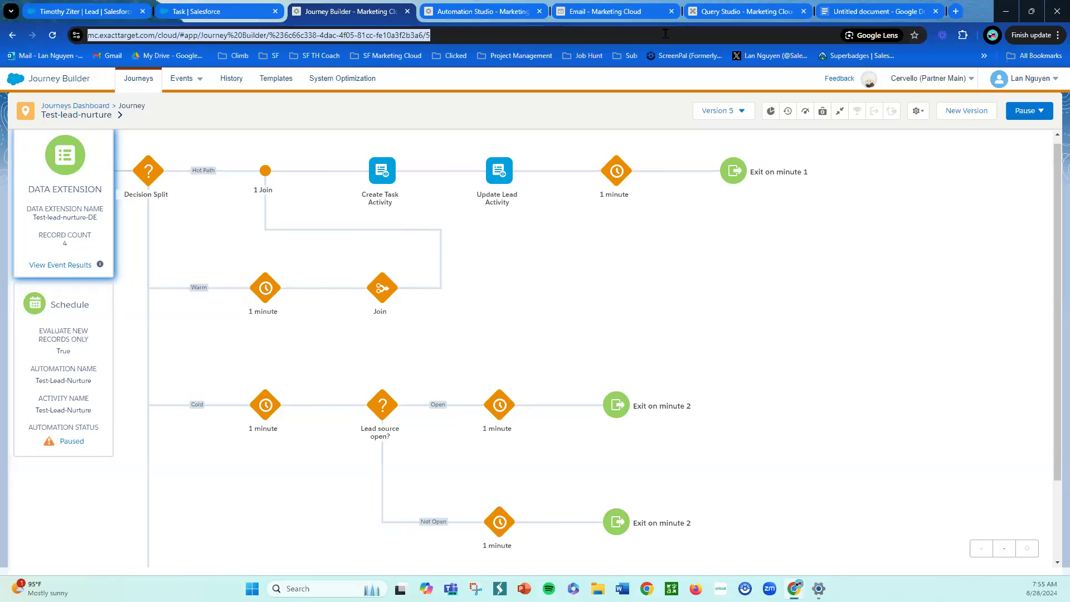
pyautogui.press('Return')
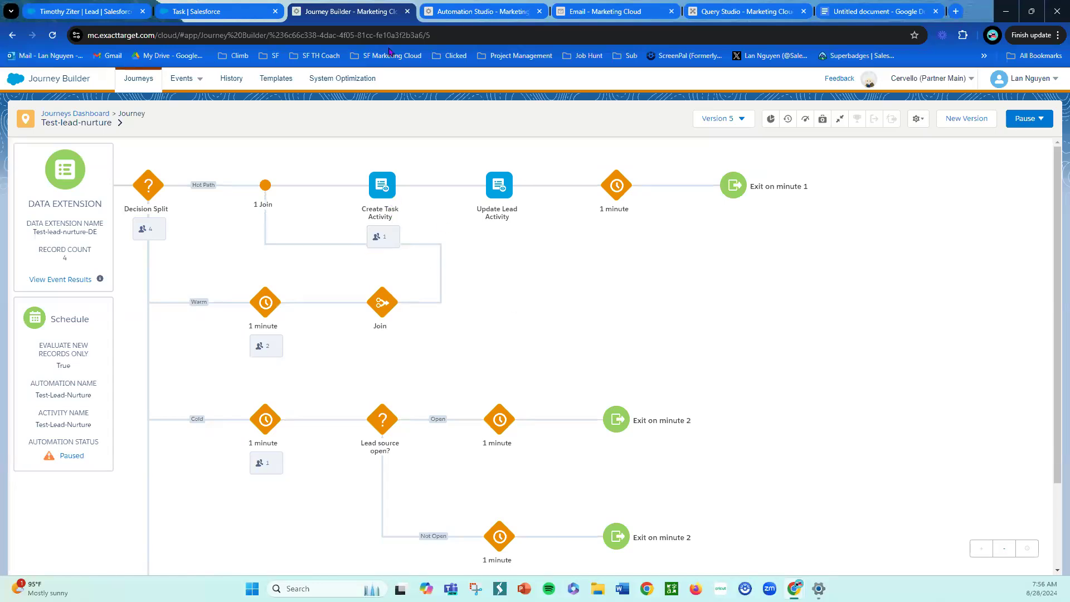
pyautogui.click(444, 35)
pyautogui.press('Return')
pyautogui.scroll(-1, 495, 315)
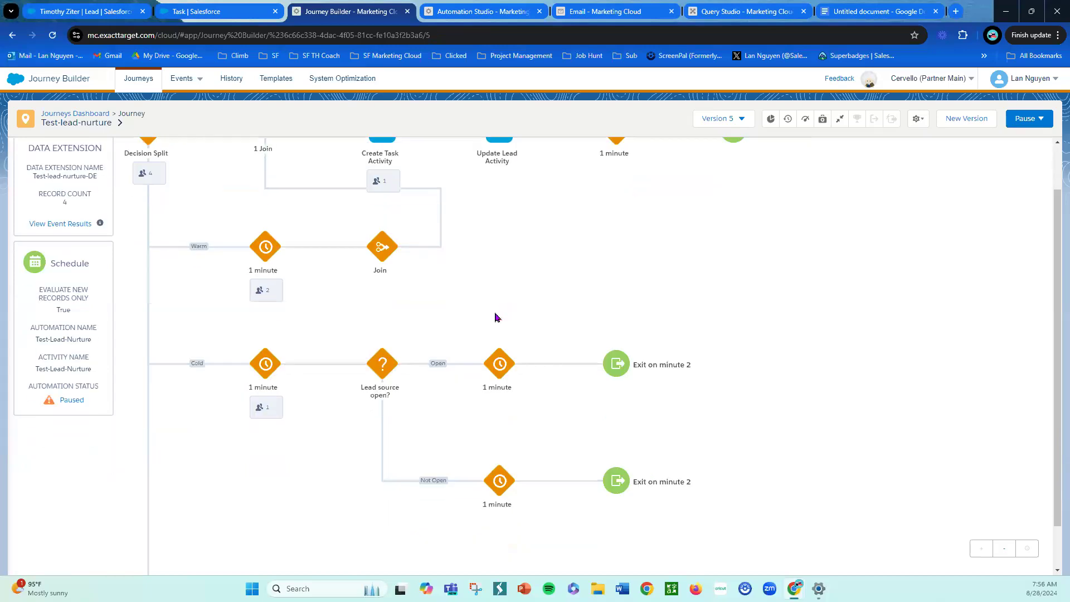
pyautogui.scroll(1, 500, 315)
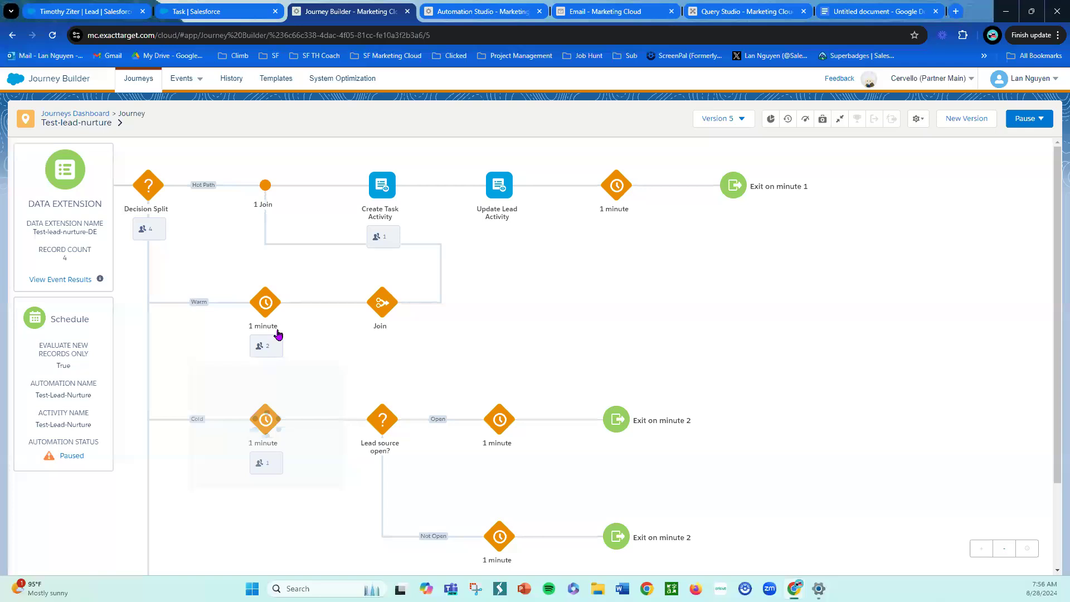
pyautogui.scroll(-4, 562, 452)
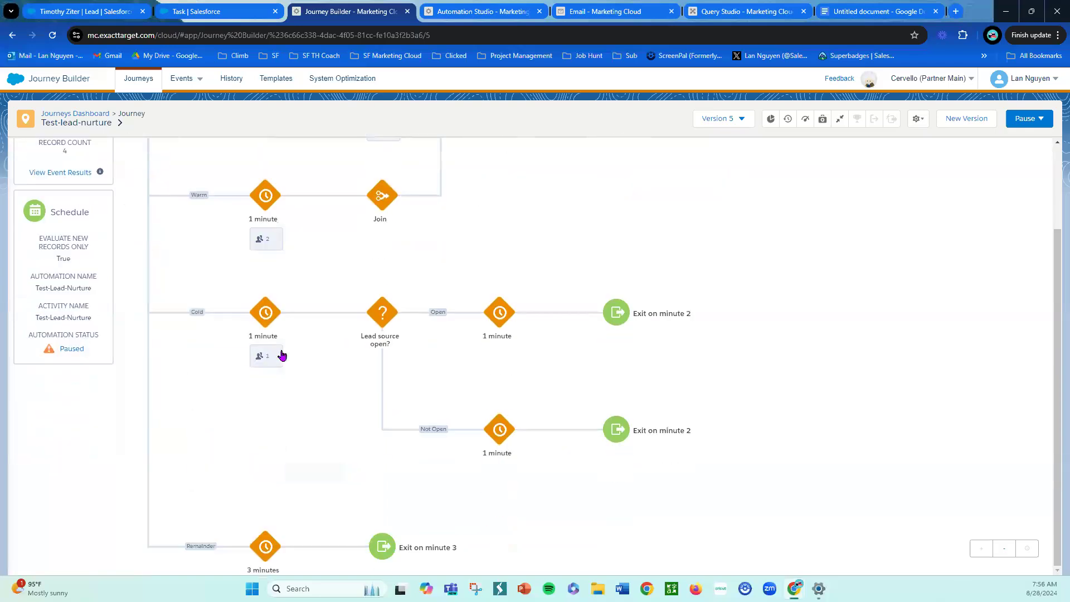
pyautogui.scroll(4, 390, 435)
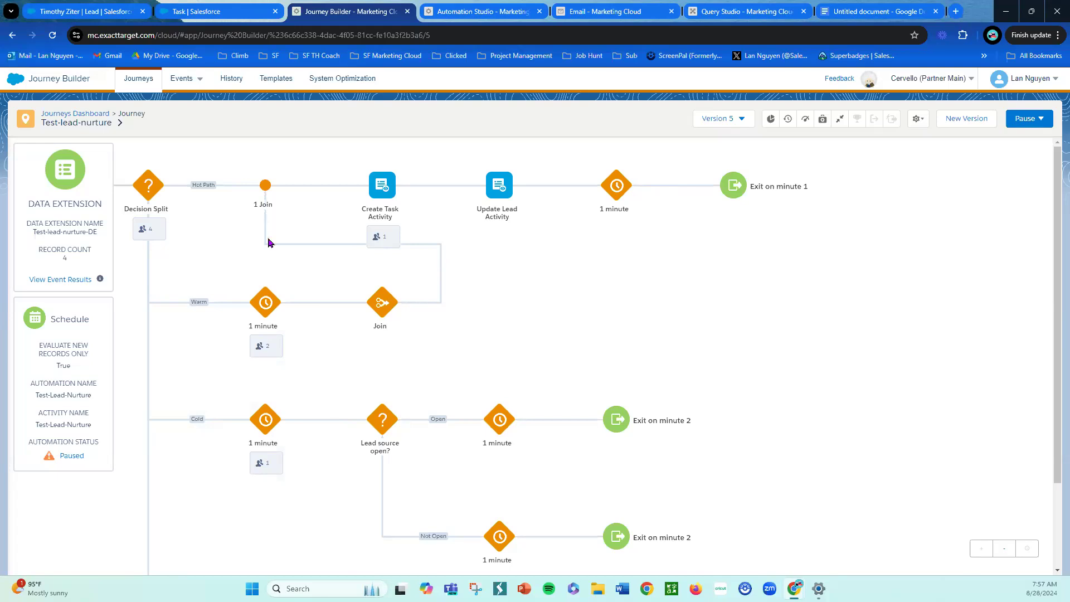
pyautogui.click(371, 36)
pyautogui.press('Return')
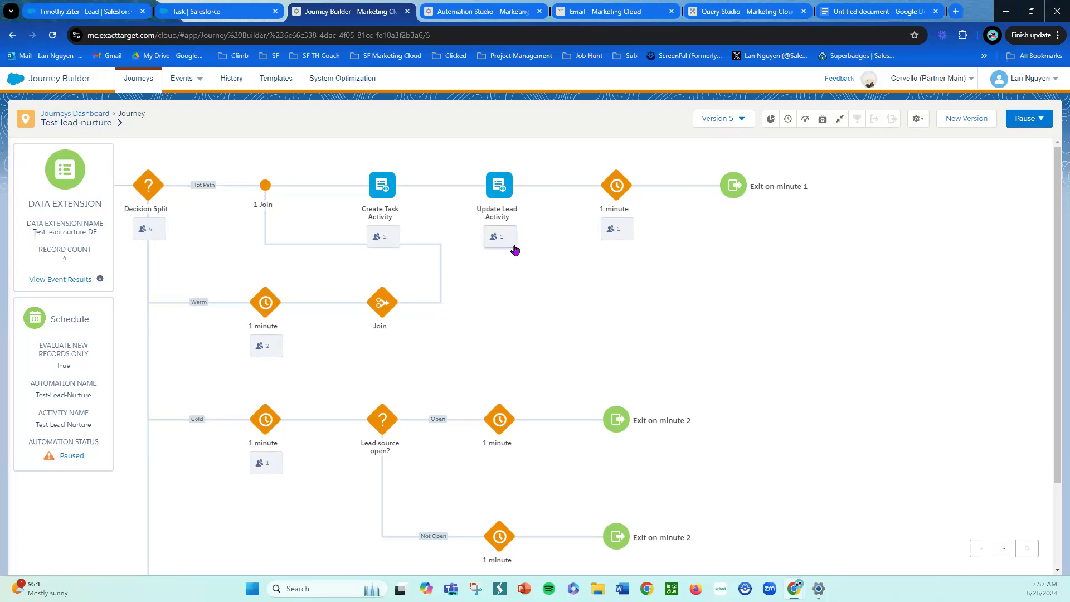
pyautogui.click(258, 14)
pyautogui.click(101, 12)
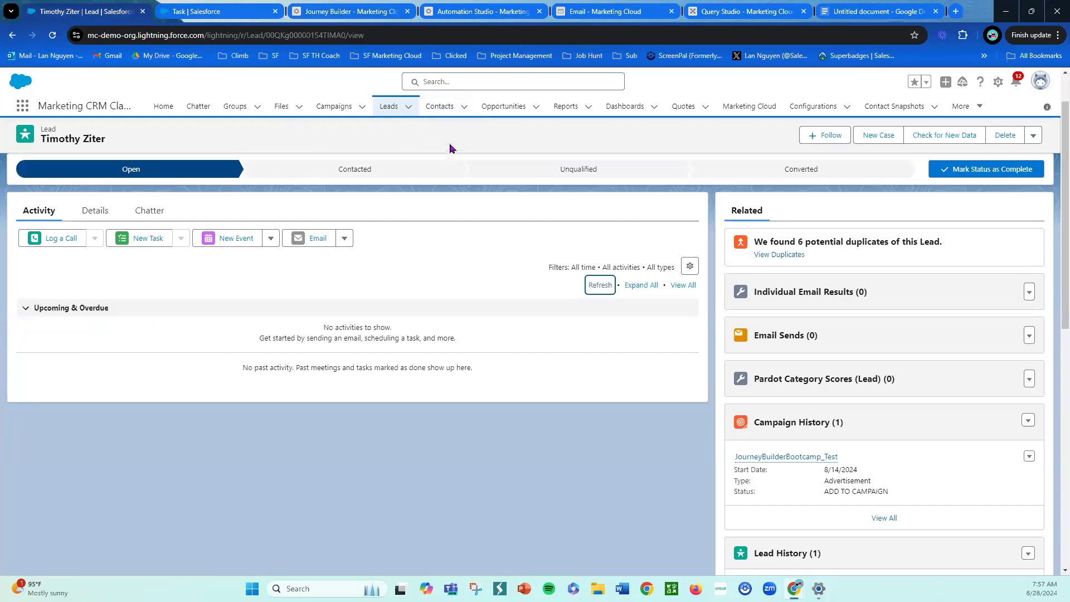
pyautogui.click(686, 35)
pyautogui.press('Return')
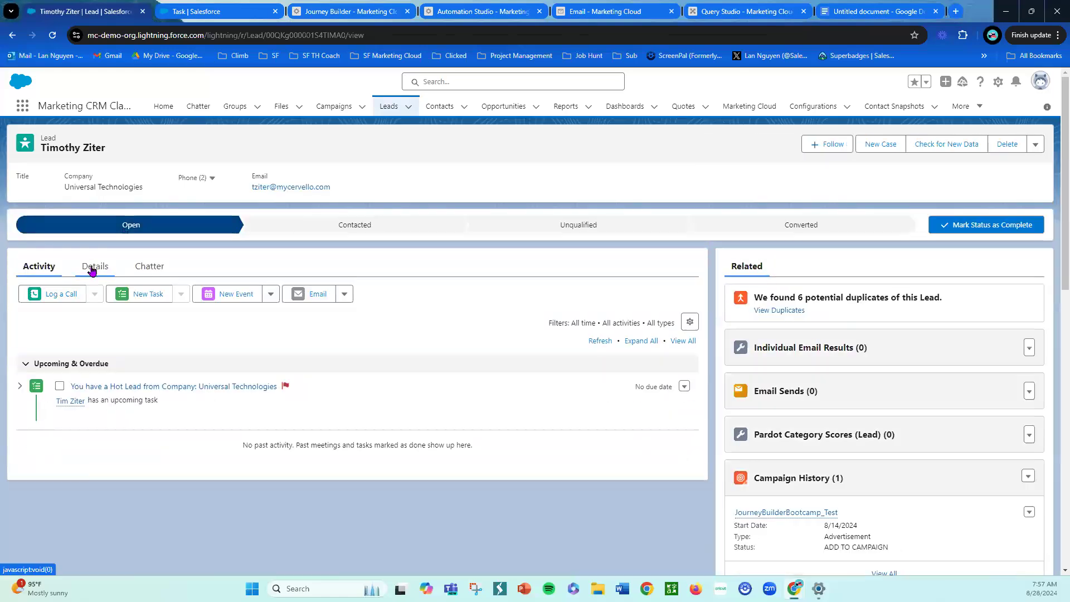
pyautogui.click(84, 275)
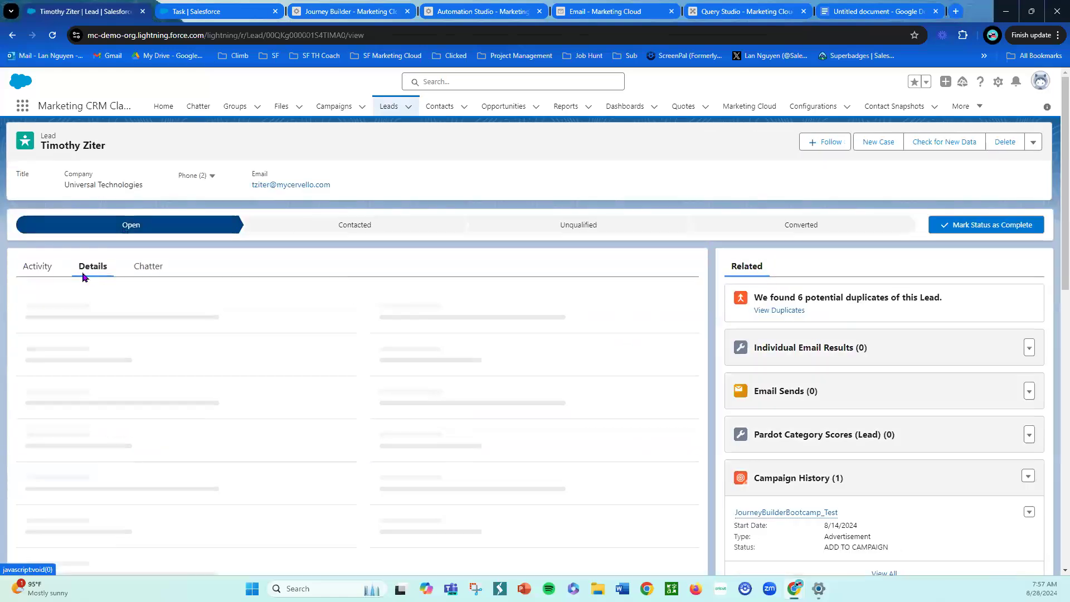
pyautogui.click(37, 267)
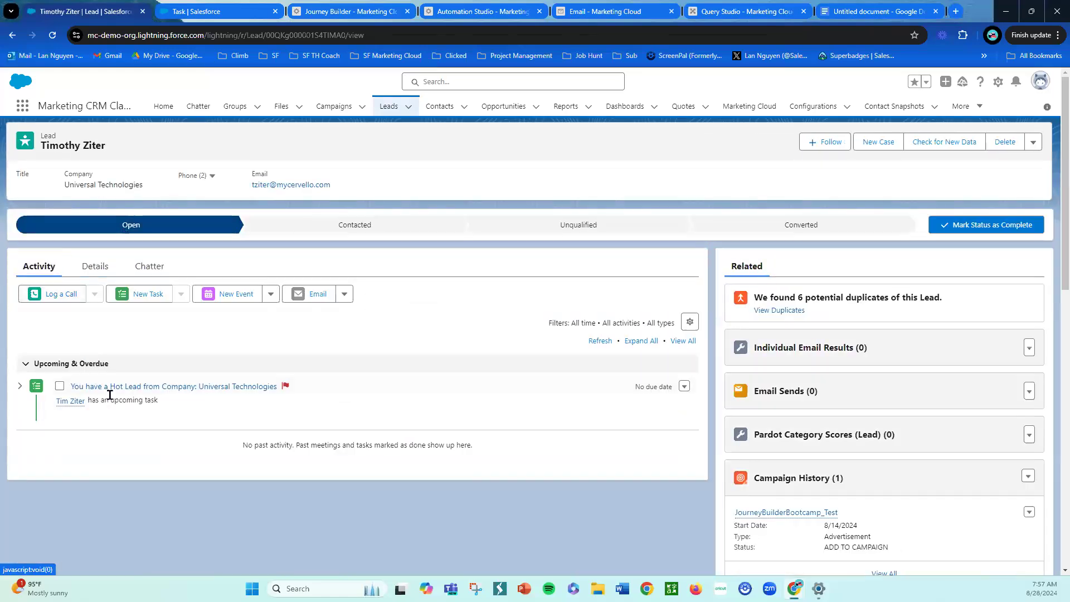
pyautogui.click(95, 267)
pyautogui.click(54, 272)
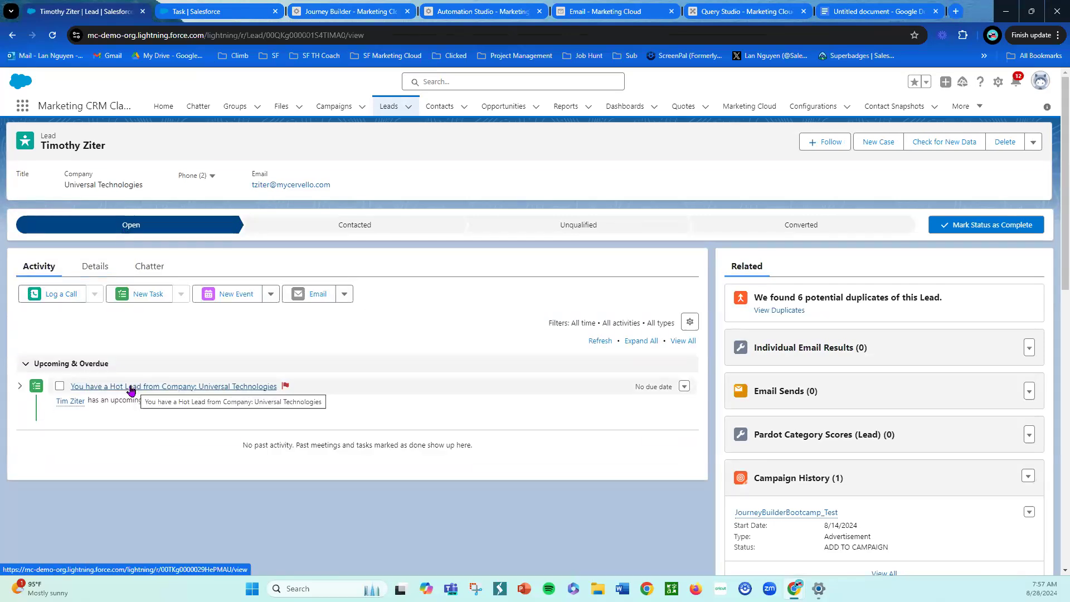
# - Open the 'You have a Hot Lead from Company: Universal Technologies' task to review its details, then return to the Lead
pyautogui.click(123, 388)
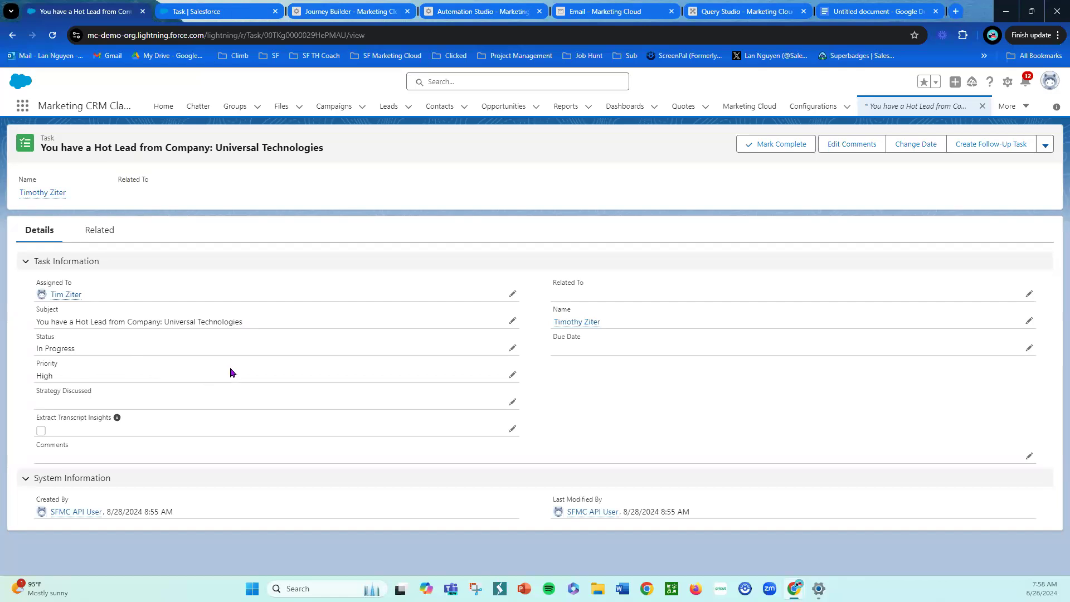
pyautogui.click(16, 37)
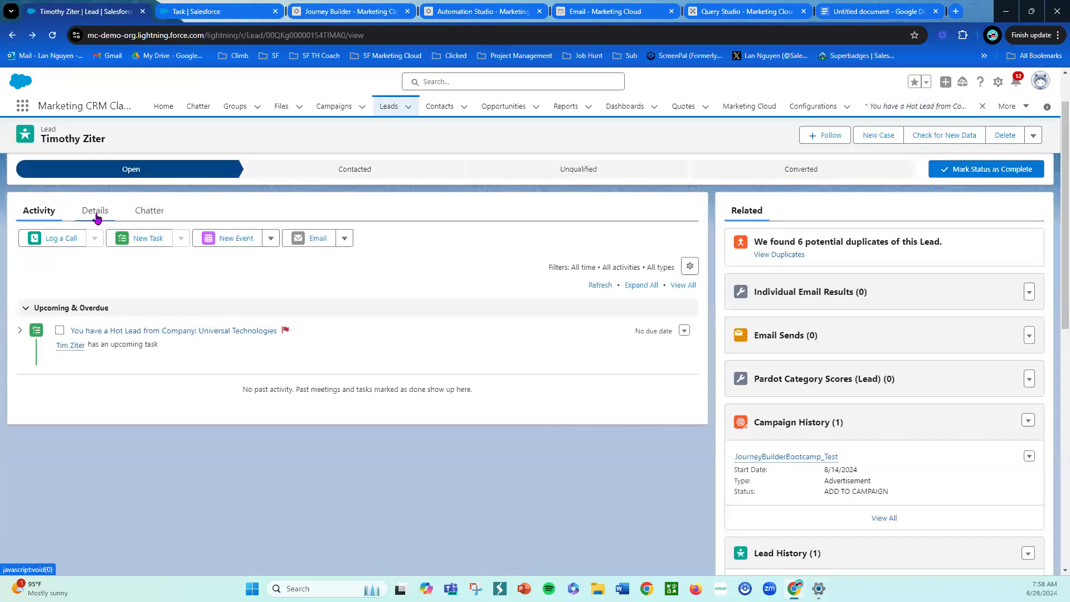
# - Review the Lead's details for the updated Hot Lead and Hot Lead Sent Date fields, then return to the journey canvas
pyautogui.click(95, 214)
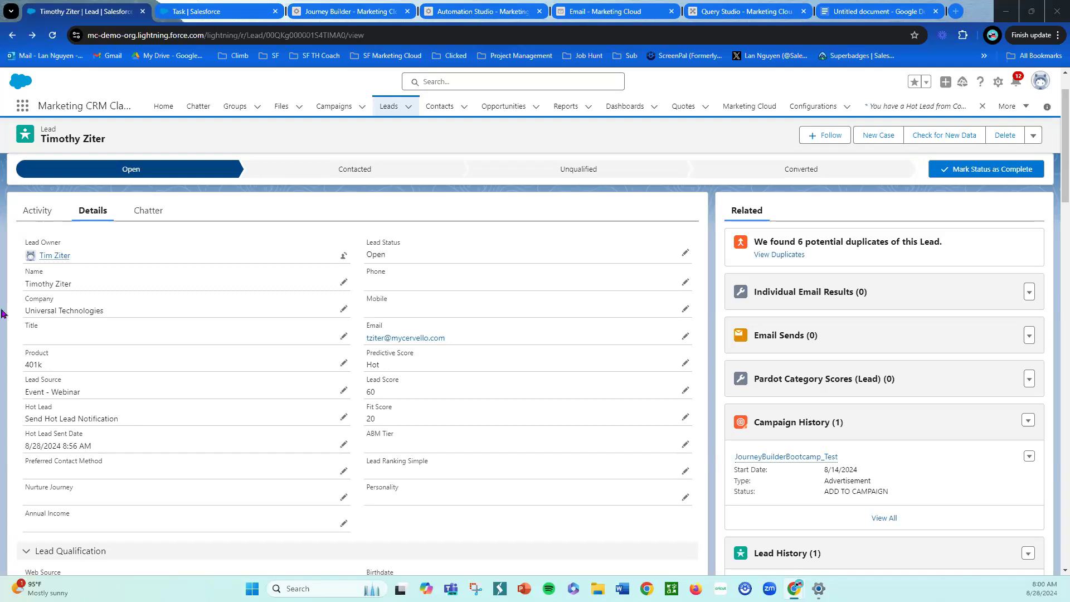
pyautogui.moveTo(3, 312); pyautogui.dragTo(0, 306)
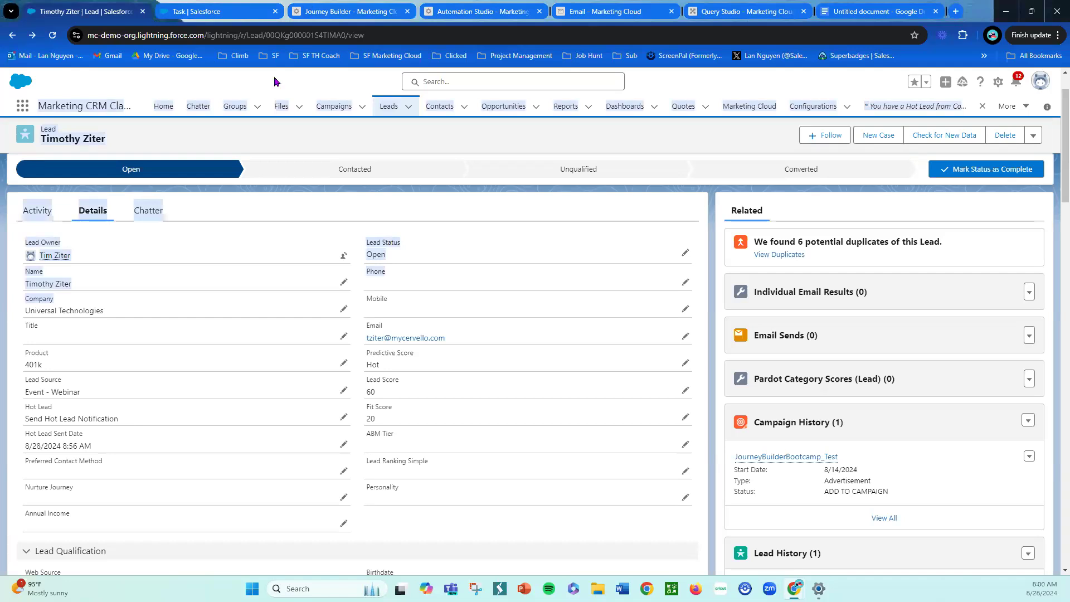
pyautogui.click(268, 241)
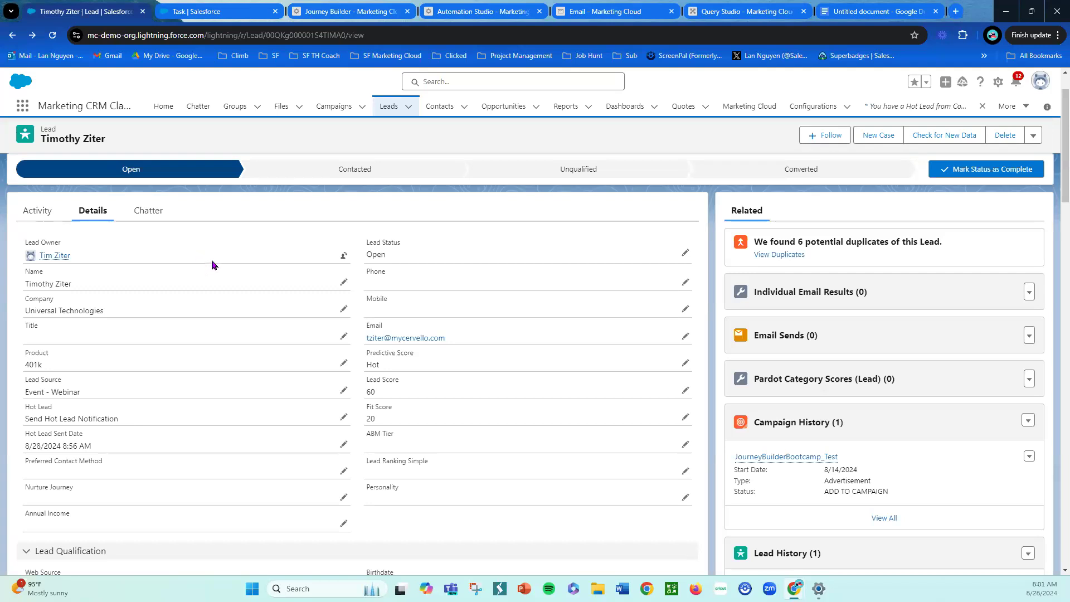
pyautogui.click(366, 12)
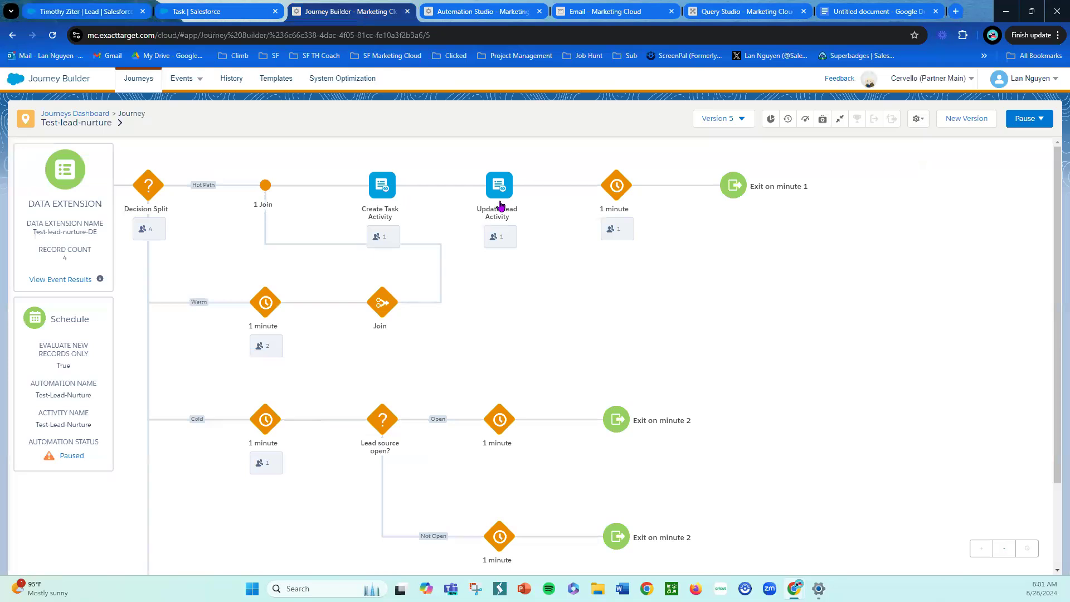